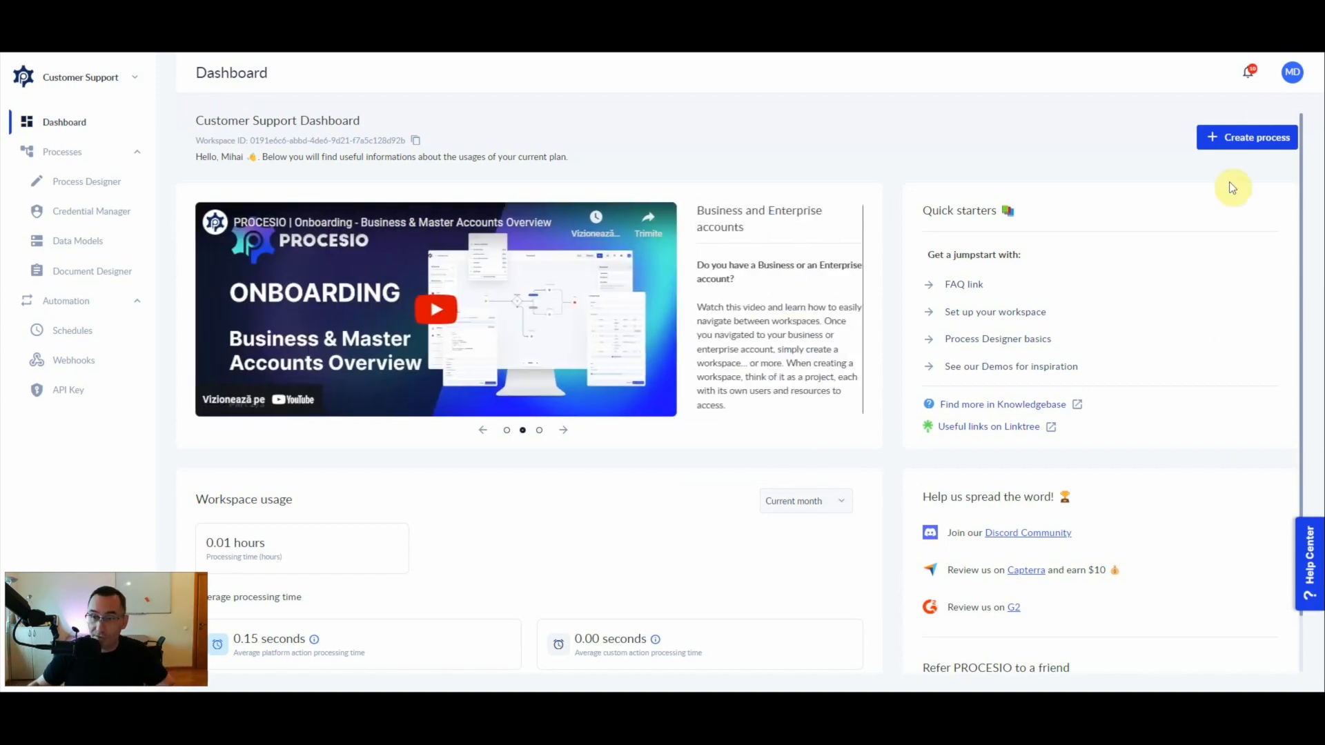
# - Create a new process and name it "Notify clients"
pyautogui.click(1247, 140)
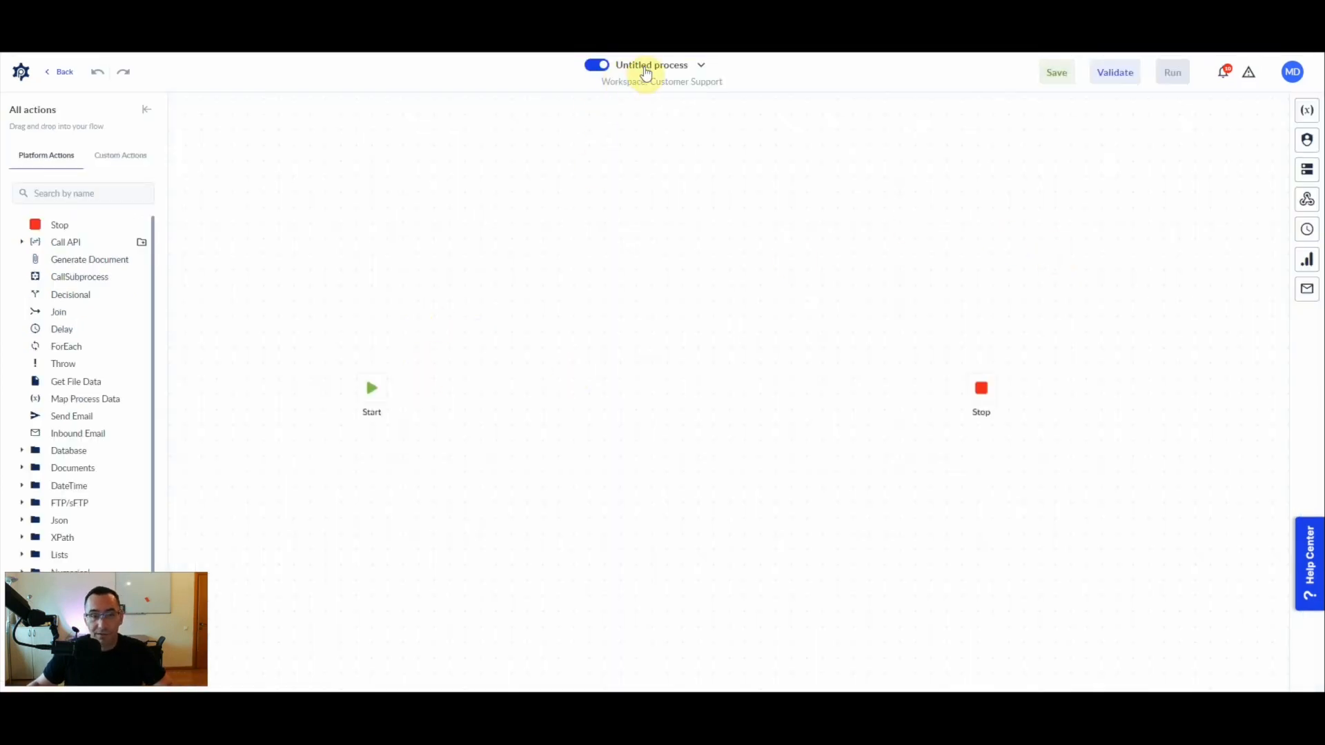
pyautogui.click(642, 65)
pyautogui.click(1201, 206)
pyautogui.click(1189, 209)
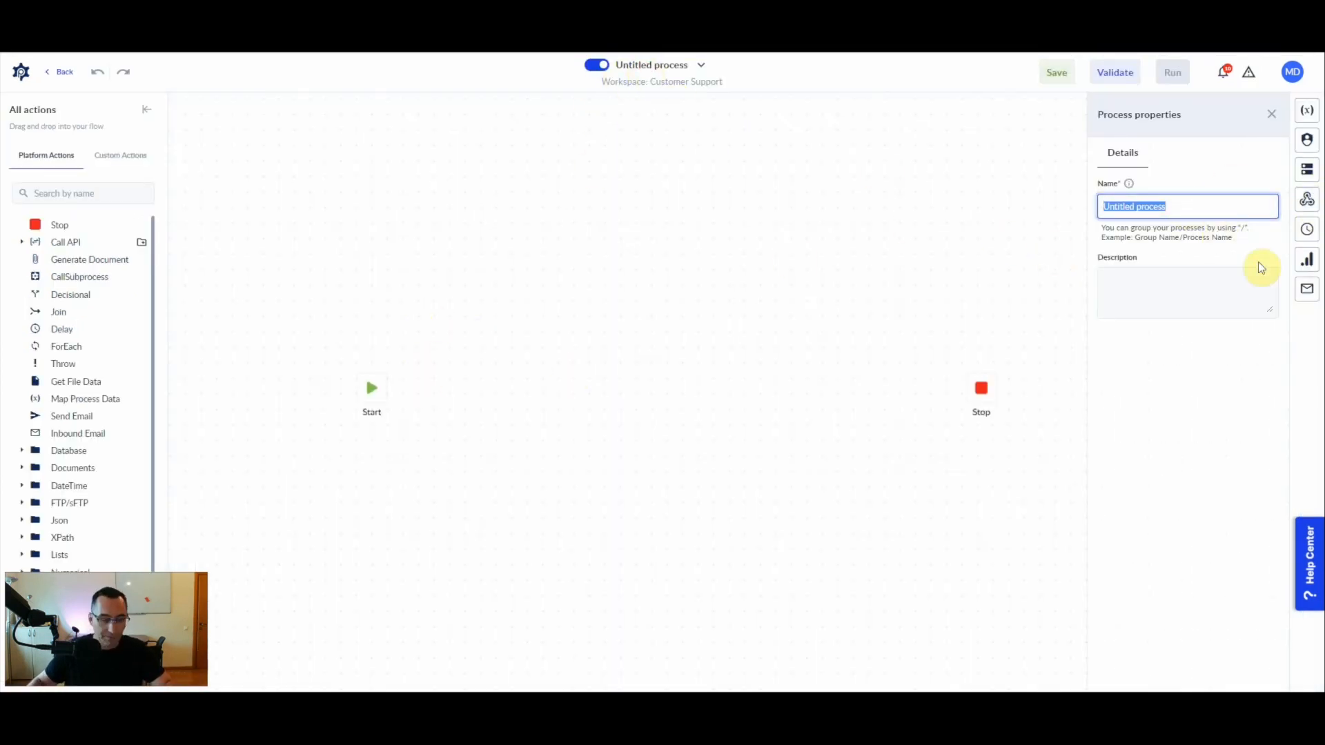
pyautogui.write('Noti')
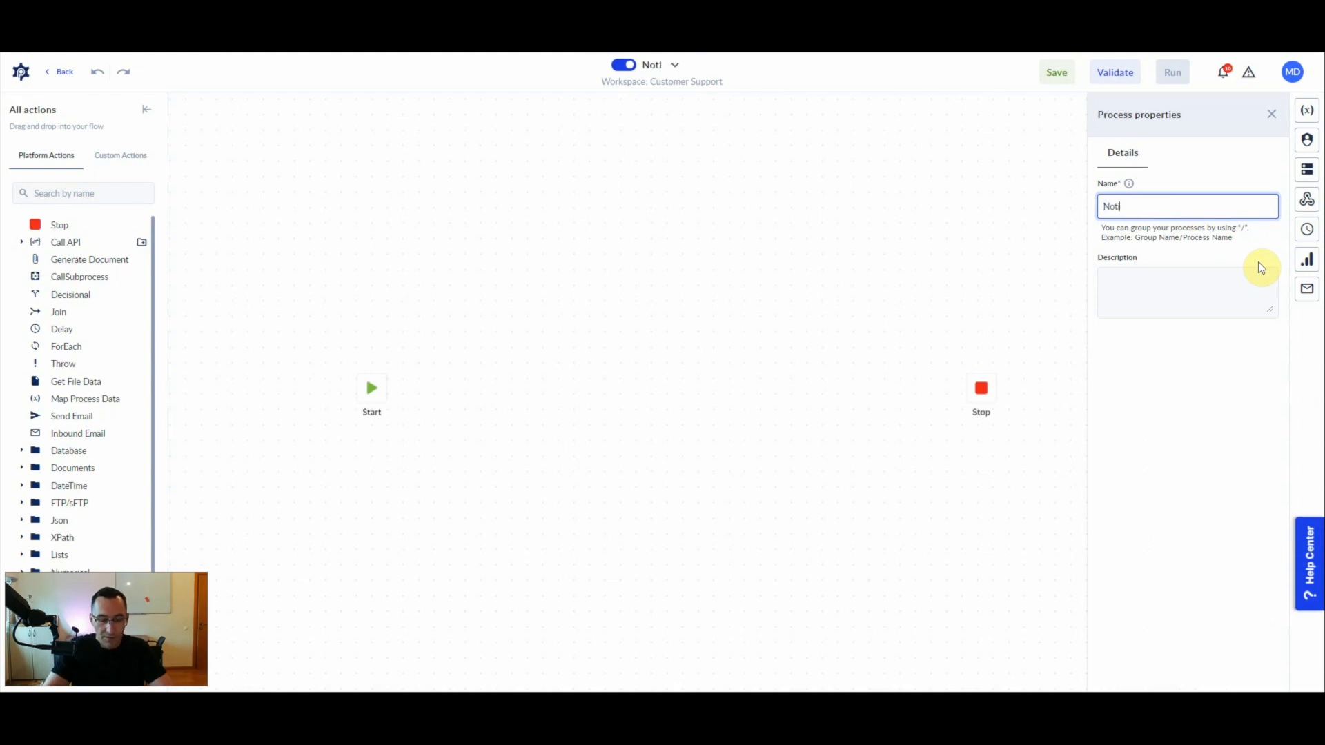
pyautogui.write('fy clients')
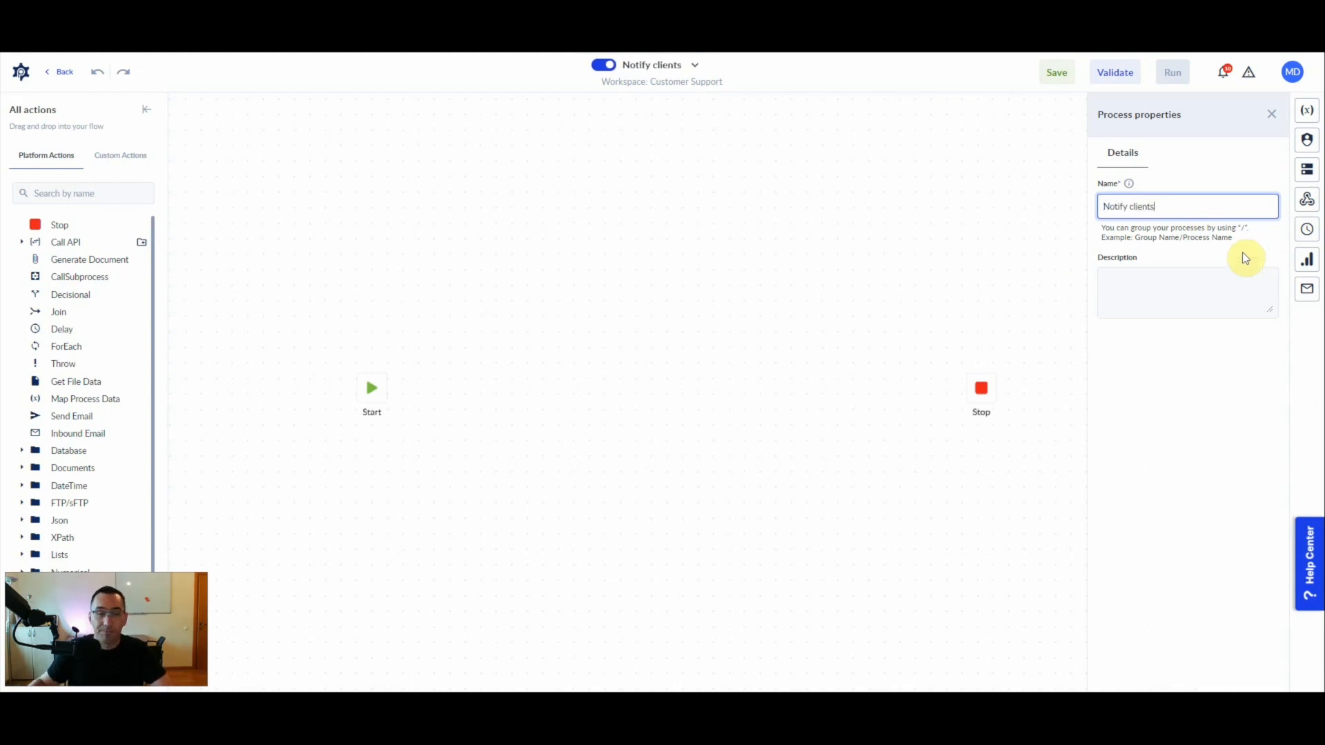
pyautogui.click(605, 361)
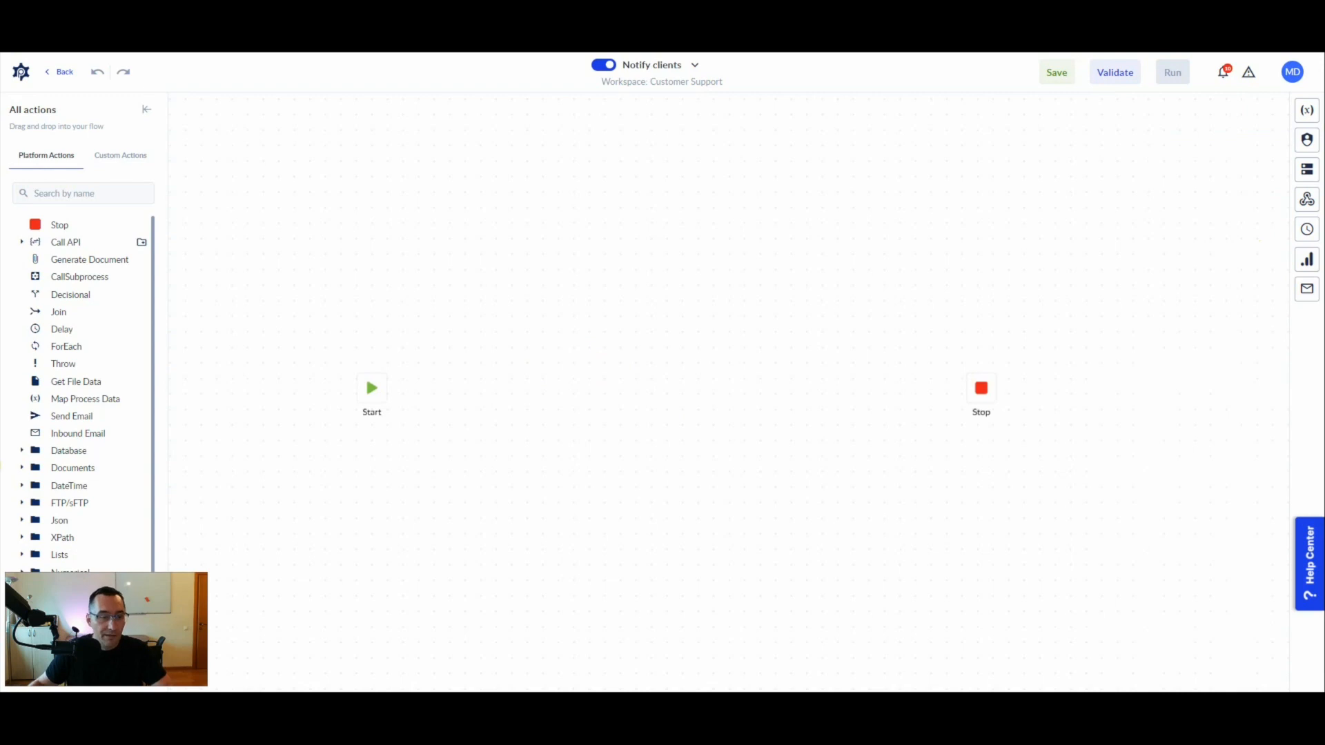
# - Add a SQL Server Execute Query action linked after Start and select PROCESIO Misc DB as its database server
pyautogui.click(23, 452)
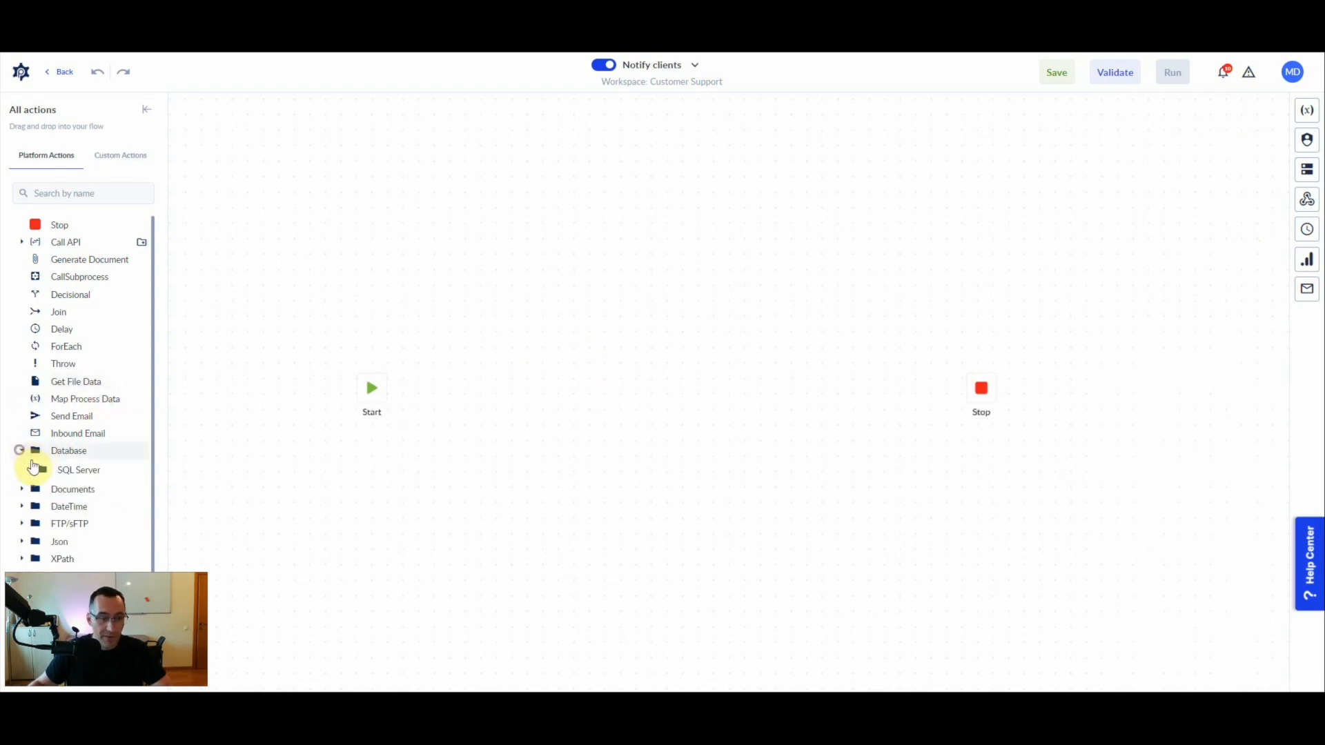
pyautogui.click(29, 469)
pyautogui.moveTo(95, 497); pyautogui.dragTo(441, 393)
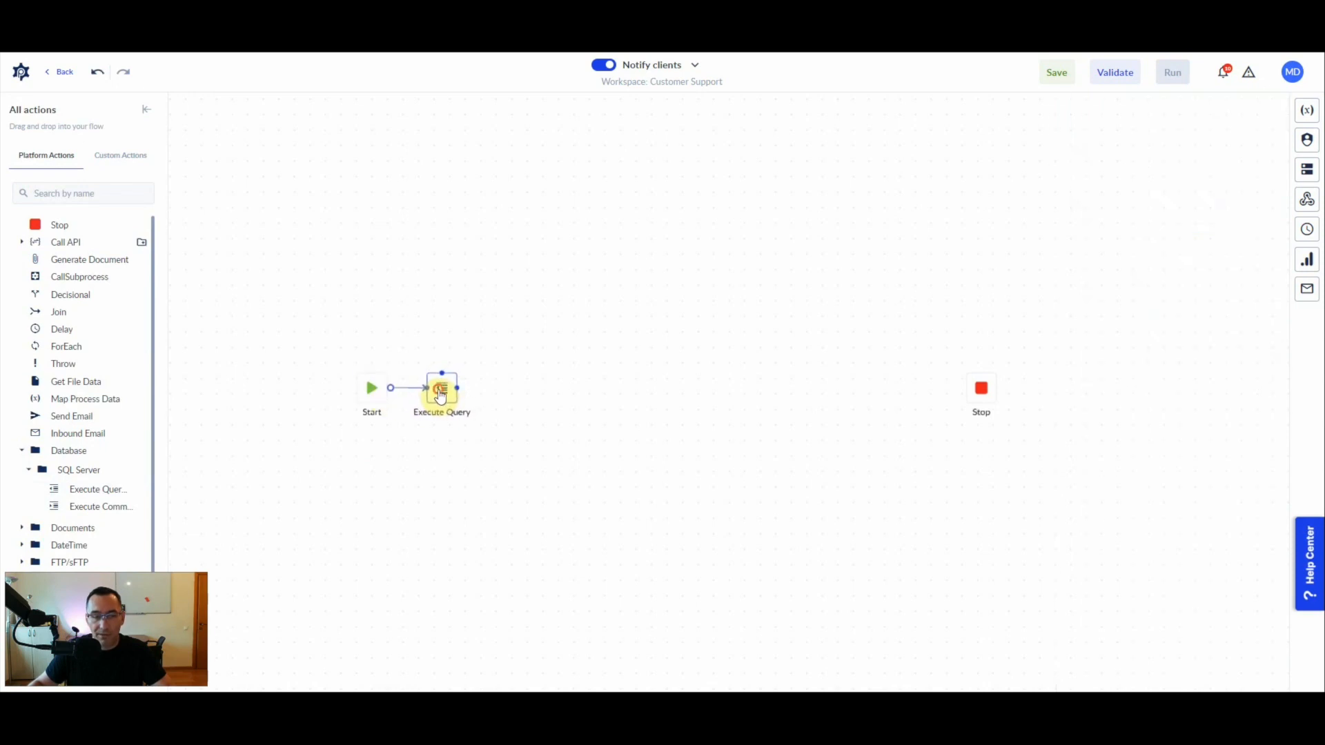
pyautogui.click(440, 395)
pyautogui.click(1215, 351)
pyautogui.click(1136, 419)
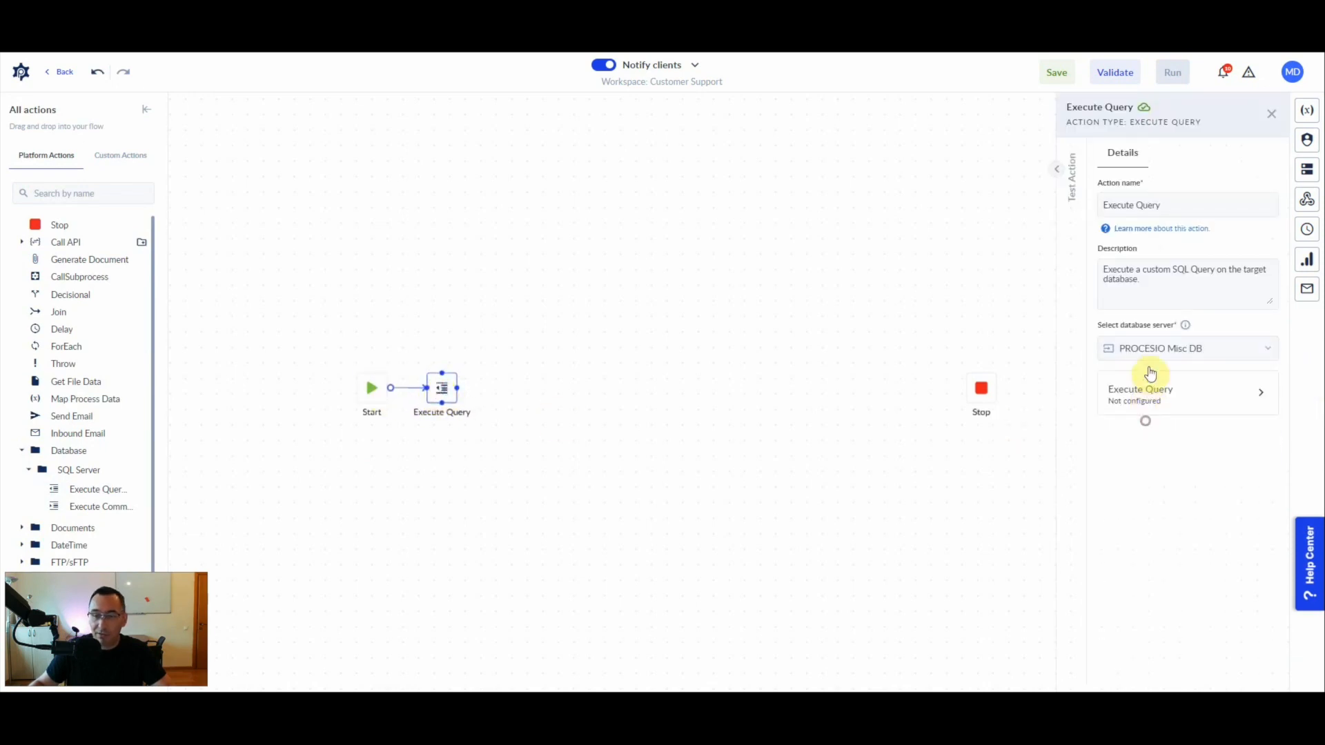
# - Set the action's query to "SELECT C.id, C.email, C.clientName, C.clientType FROM dbo.clients AS C"
pyautogui.click(1173, 398)
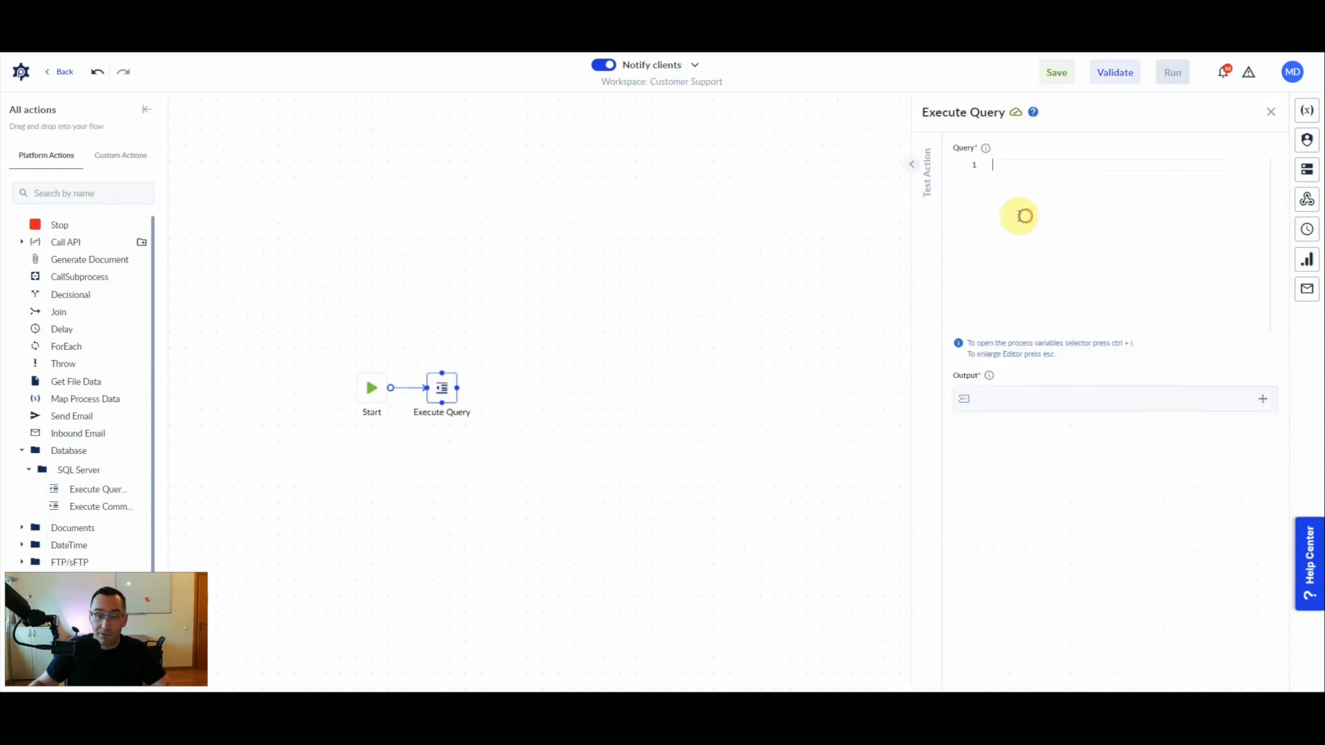
pyautogui.write('SELECT C.id, C.email, C.clientName, C.clientType FROM dbo.clients AS C')
pyautogui.press('Escape')
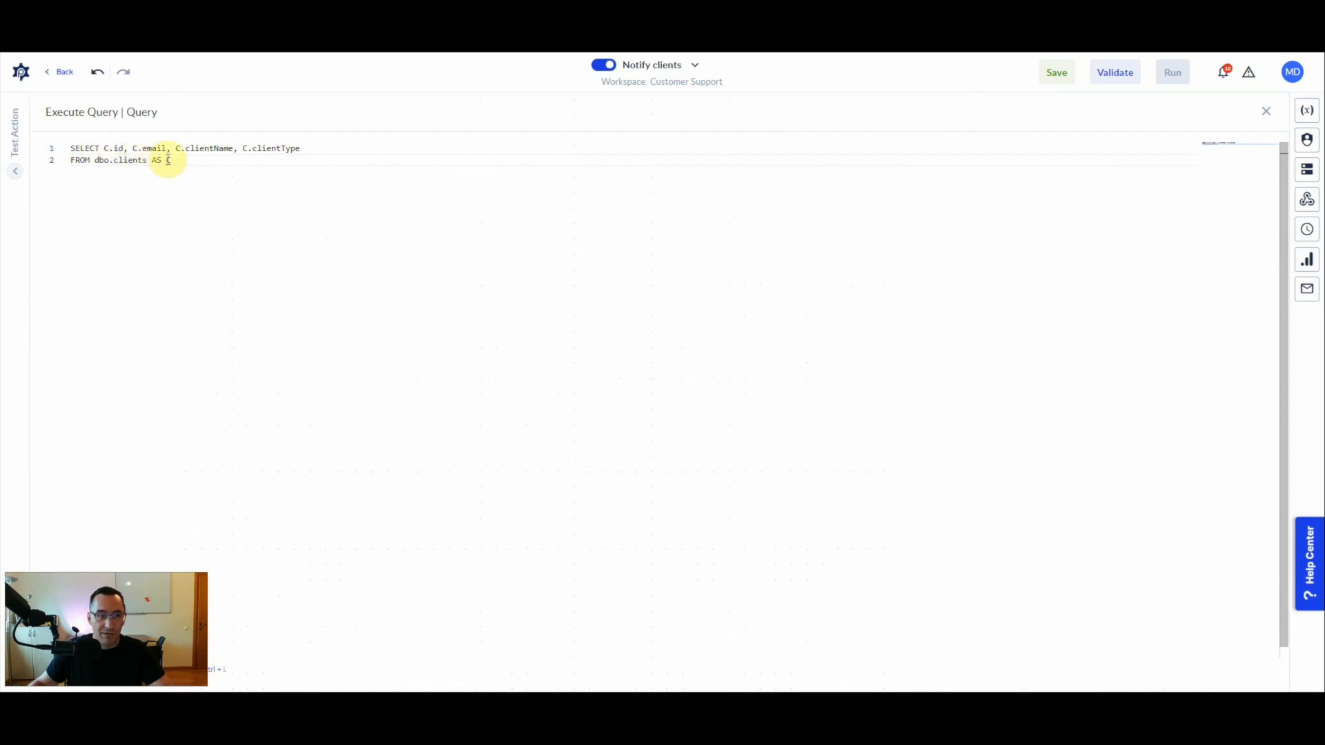
pyautogui.doubleClick(147, 150)
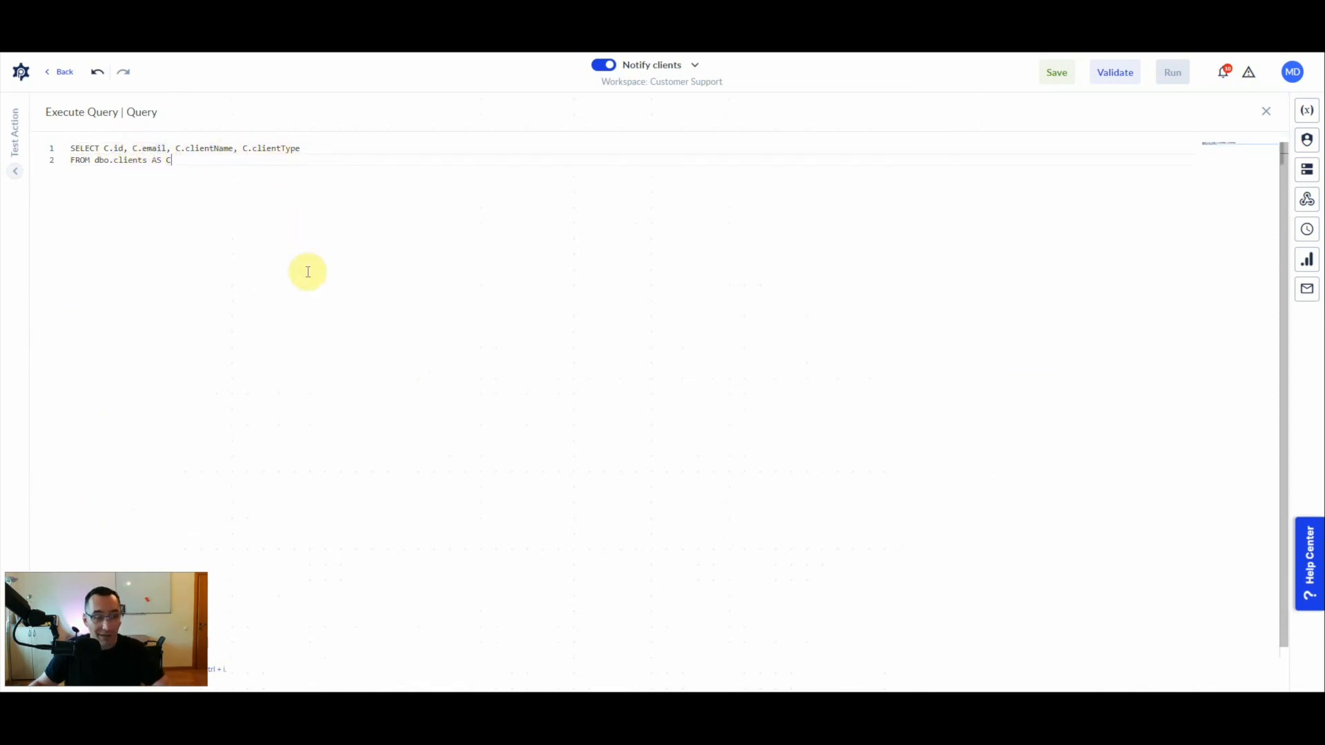
pyautogui.press('Escape')
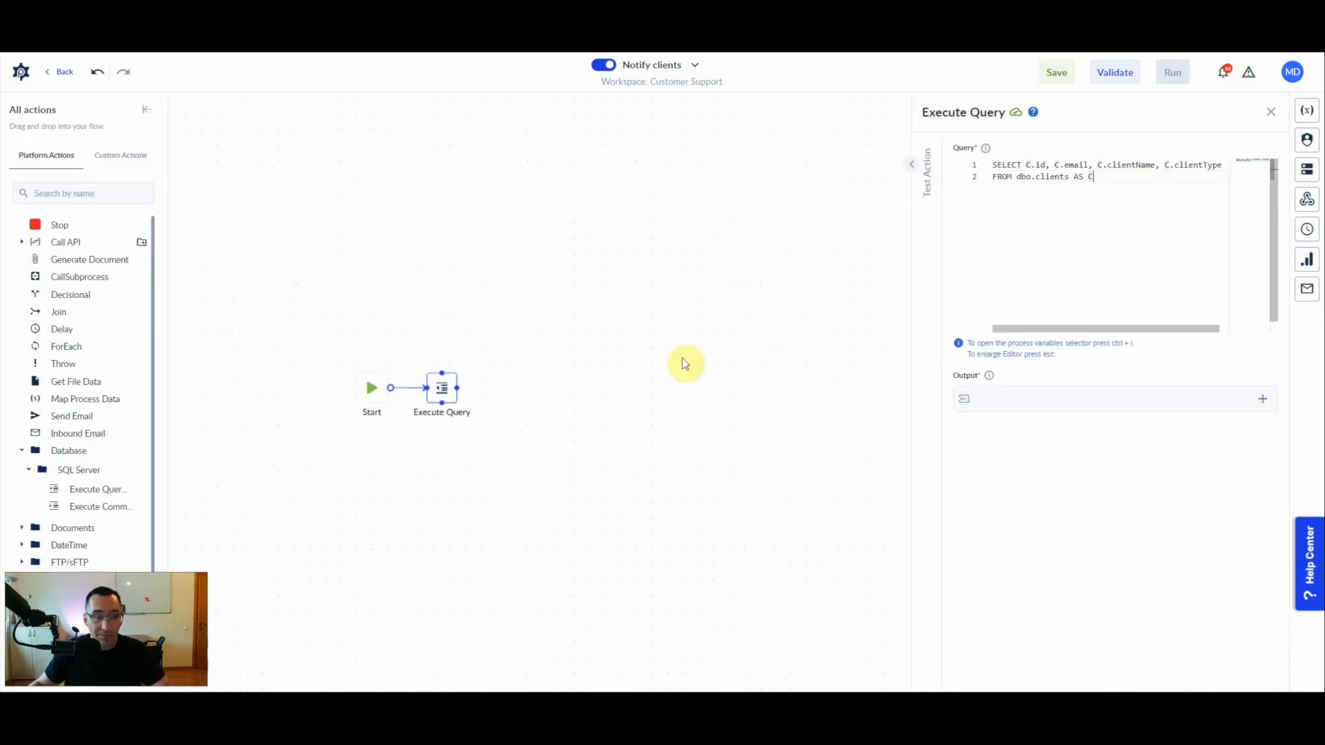
# - Create a Json list variable named "clients" as the output of the Execute Query action
pyautogui.click(1262, 399)
pyautogui.click(1260, 445)
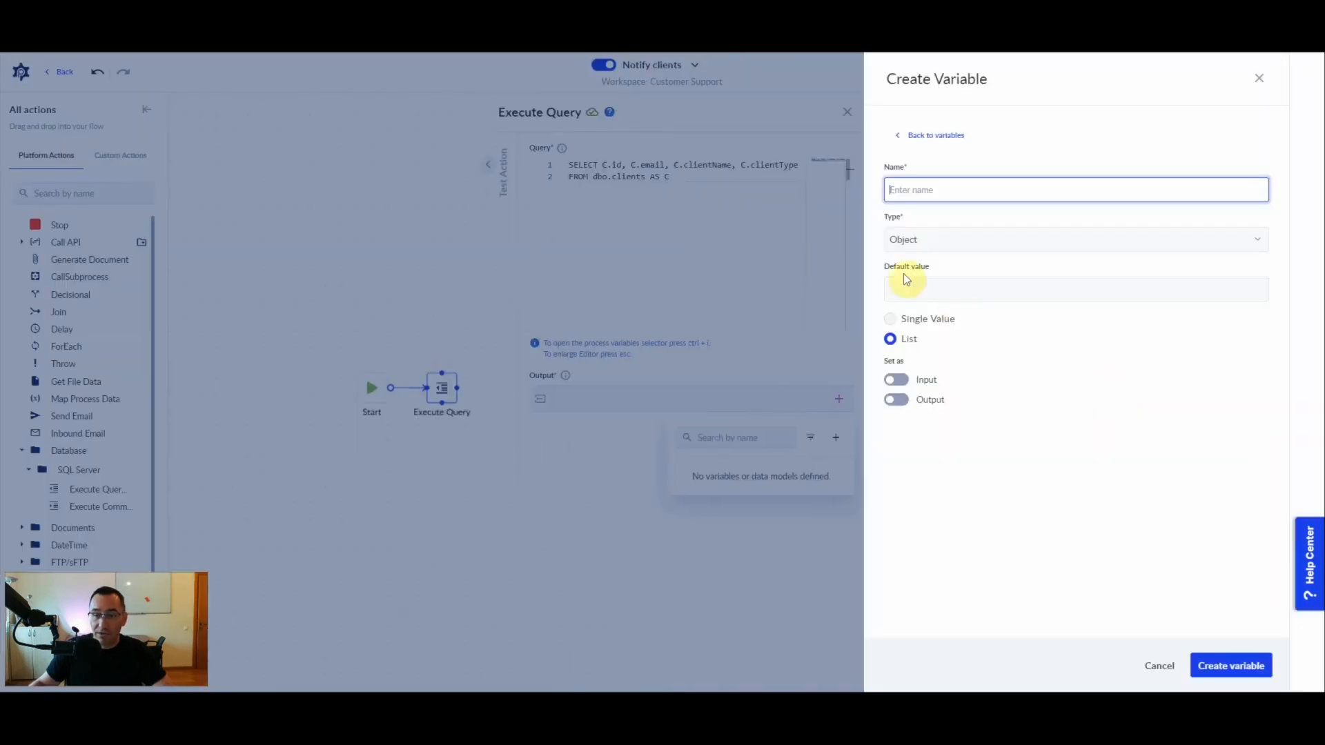
pyautogui.write('clients')
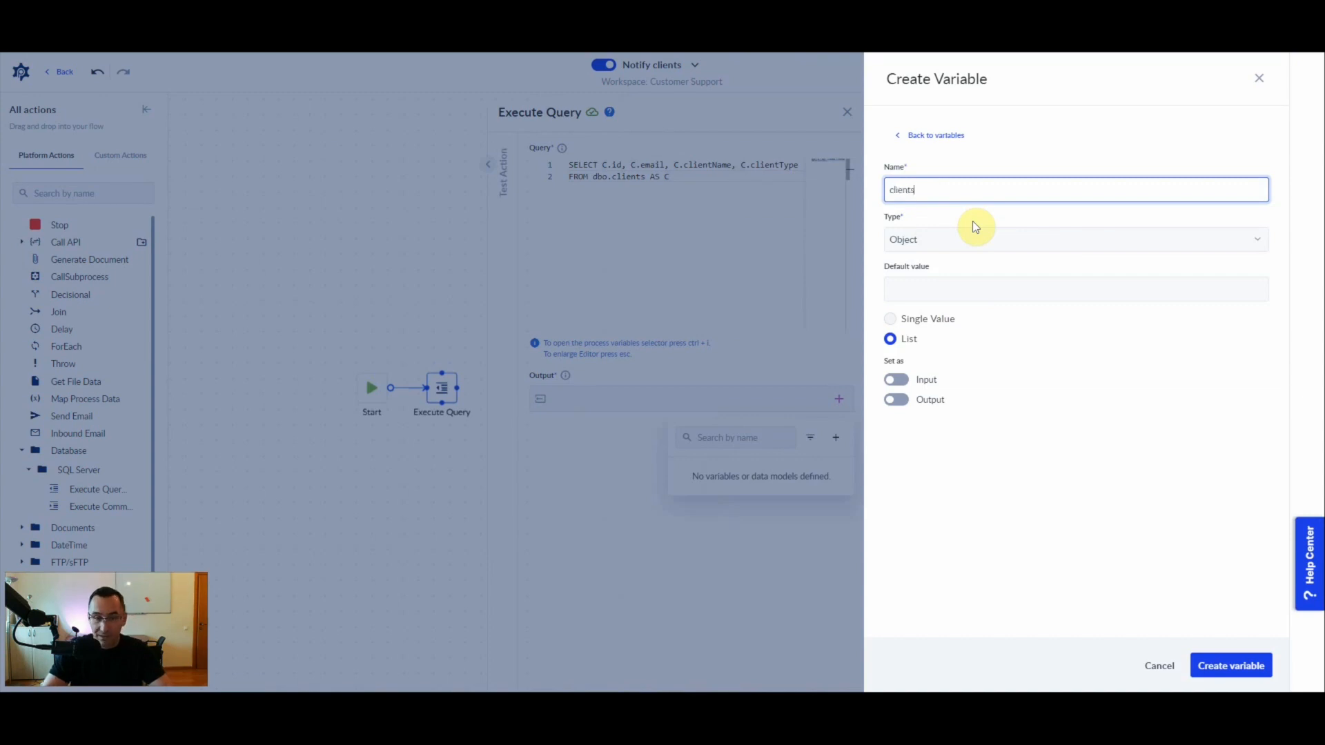
pyautogui.click(968, 240)
pyautogui.write('j')
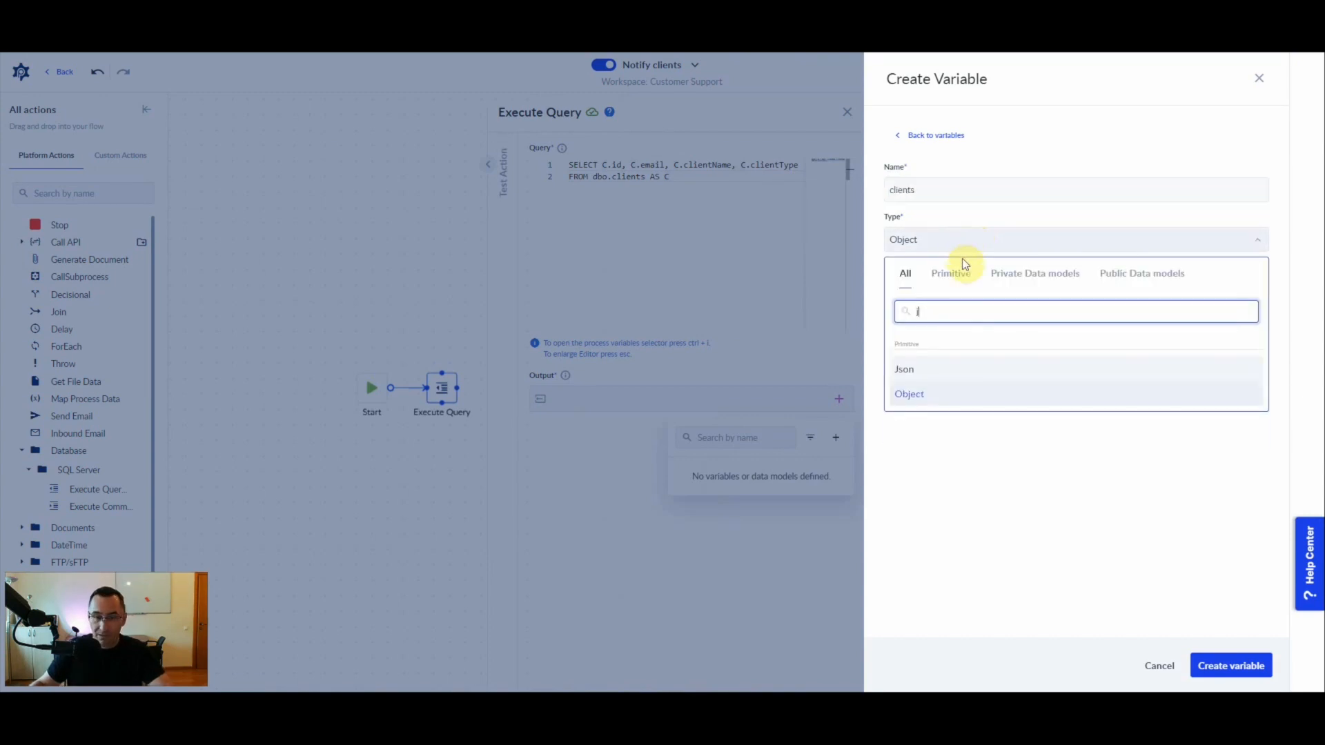
pyautogui.click(908, 372)
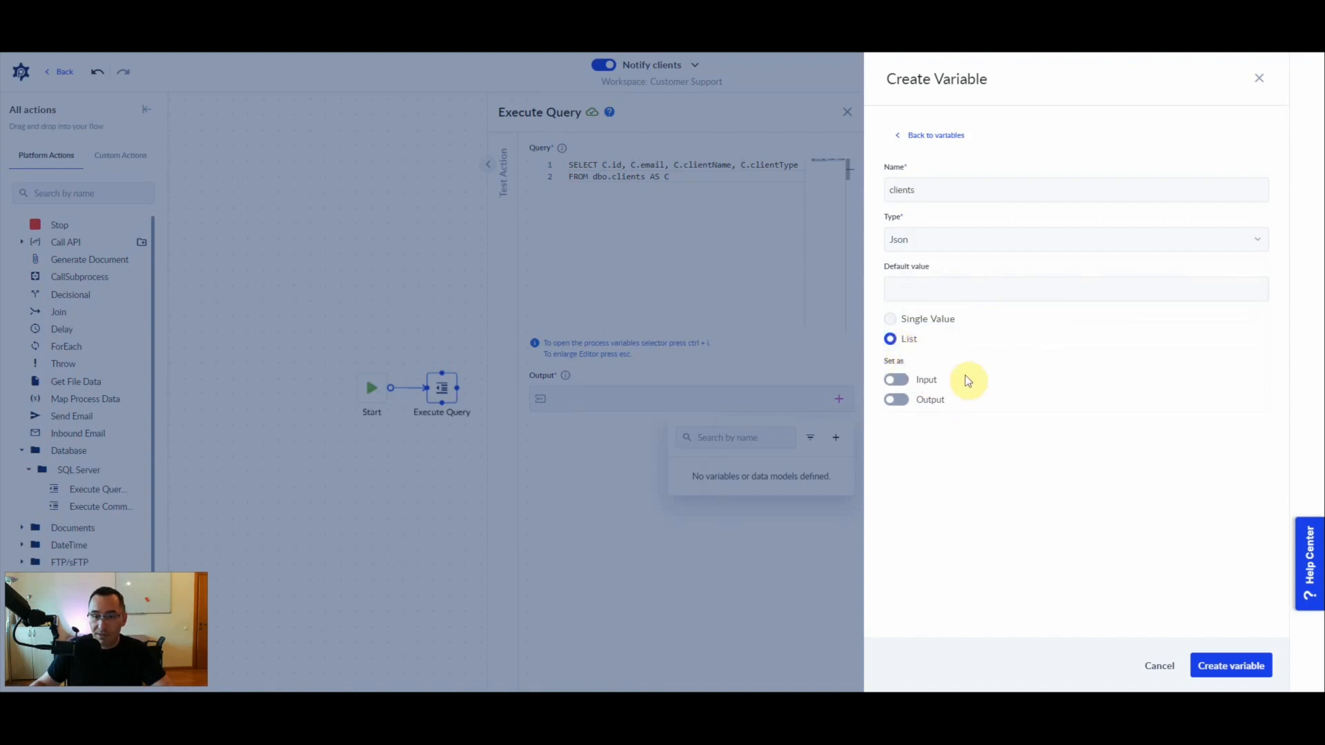
pyautogui.click(1229, 667)
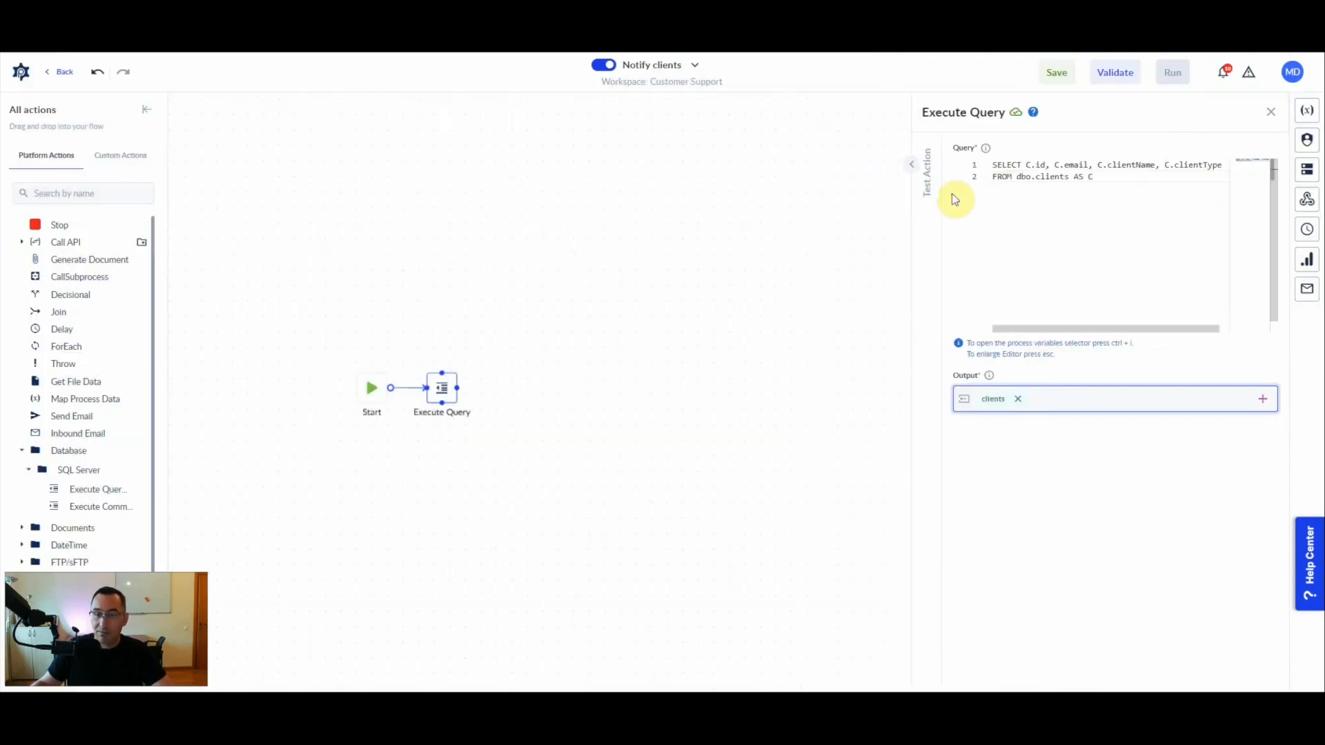
# - Test the Execute Query action and copy the first client record from its output
pyautogui.click(911, 164)
pyautogui.click(670, 390)
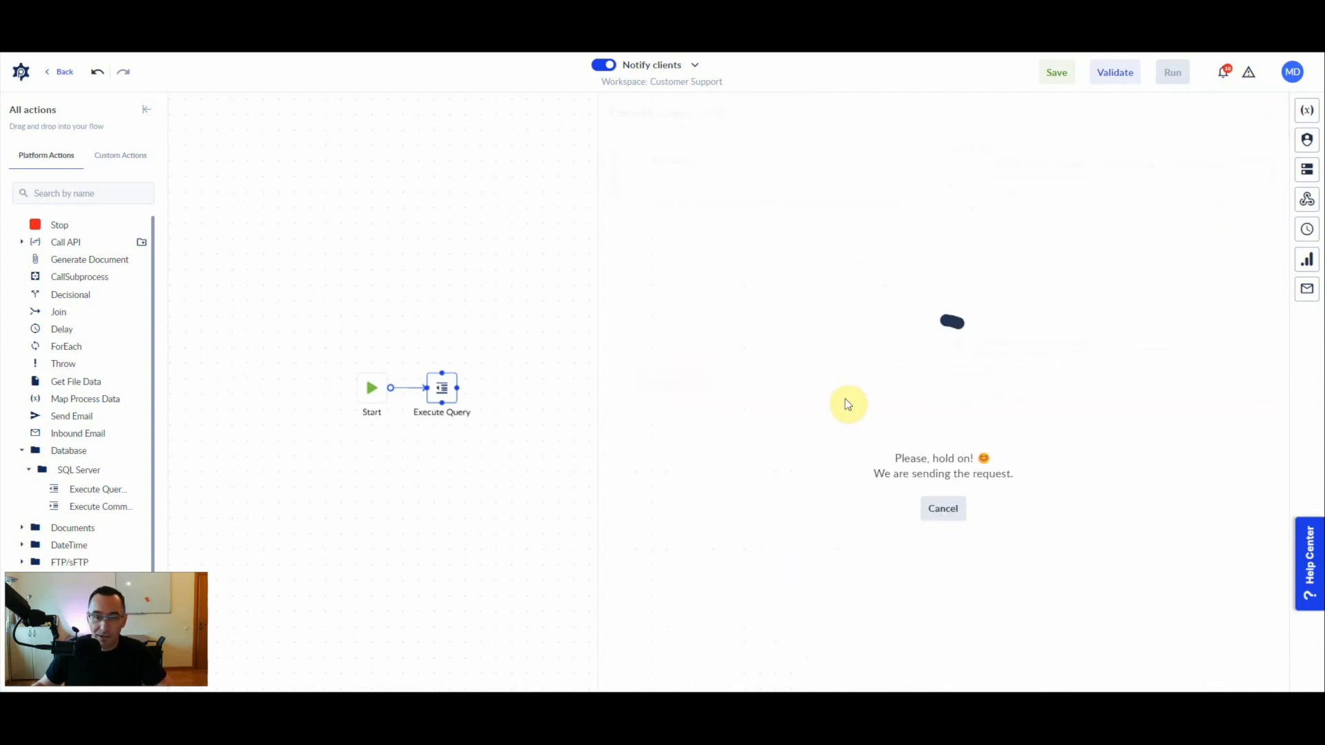
pyautogui.moveTo(911, 556); pyautogui.dragTo(905, 652)
pyautogui.scroll(-3, 825, 613)
pyautogui.scroll(3, 826, 613)
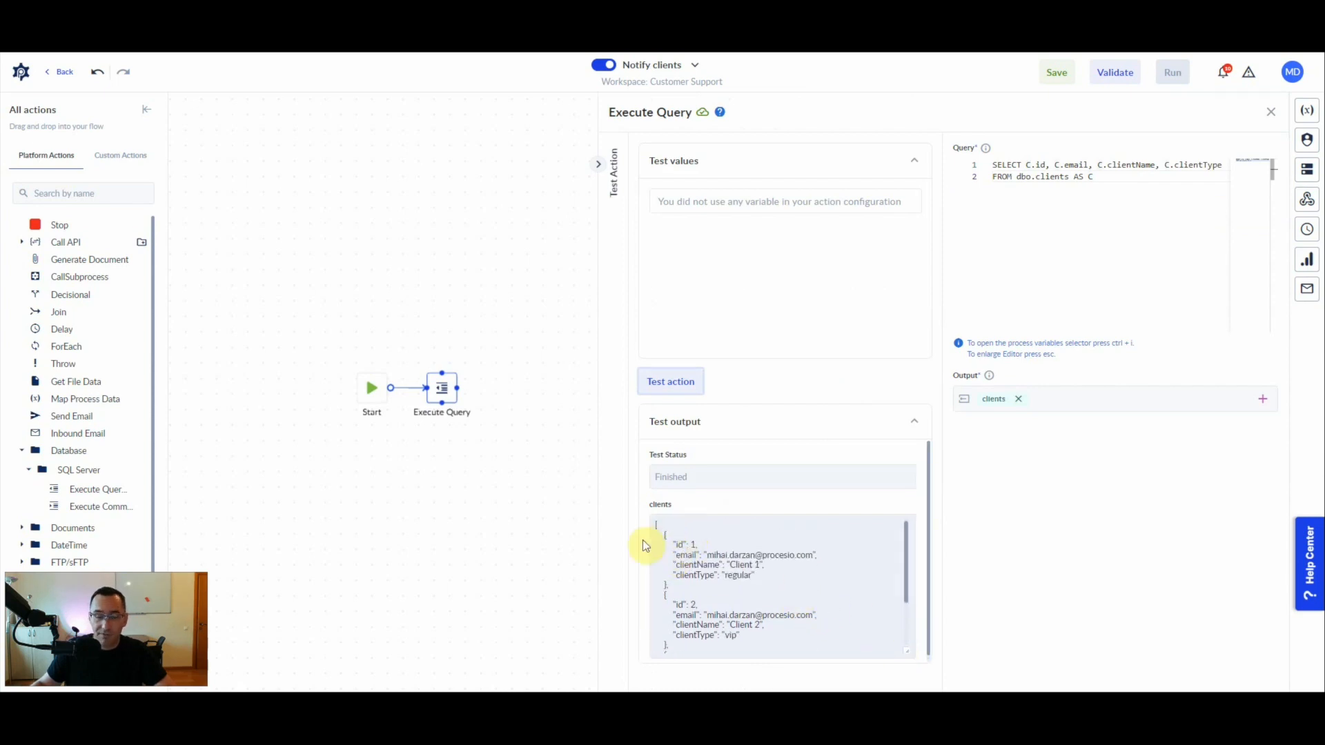
pyautogui.moveTo(666, 537); pyautogui.dragTo(669, 586)
pyautogui.hotkey('ctrl', 'c')
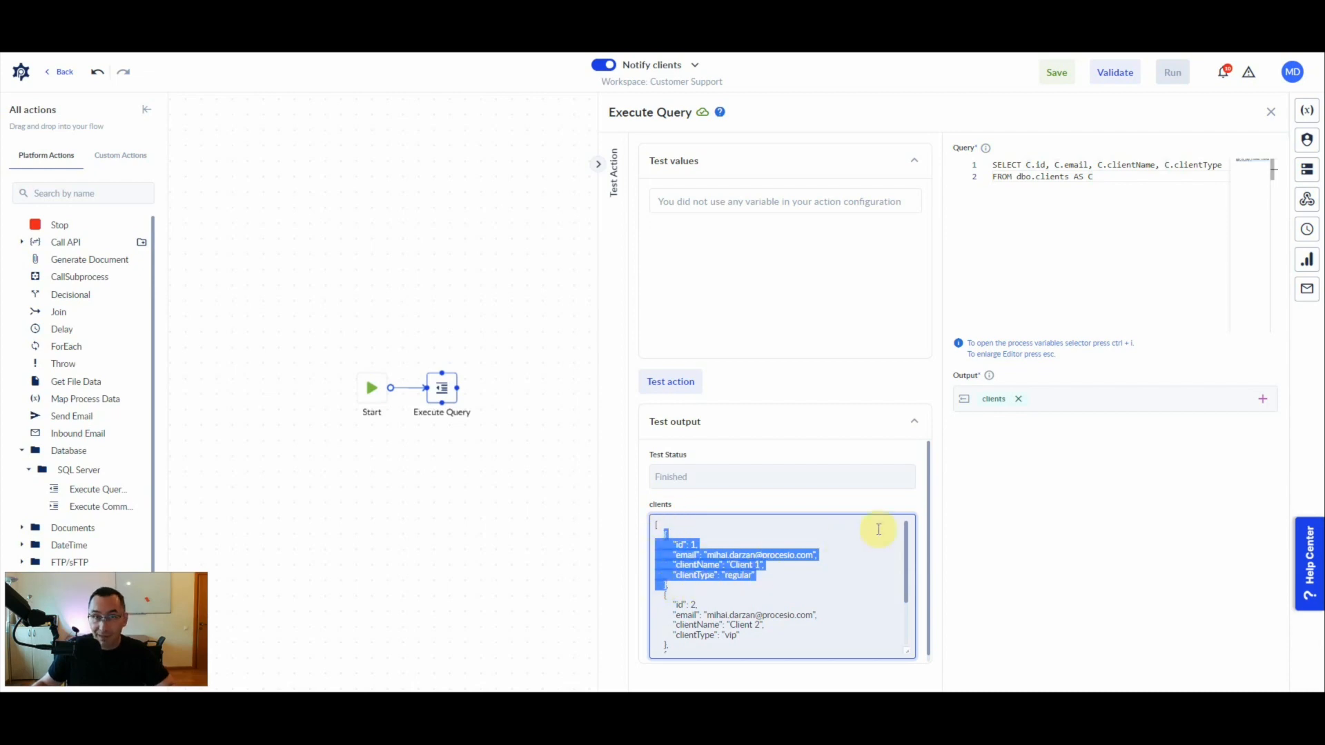
# - Create a data model named "client" from JSON editor content, using the copied client record
pyautogui.click(1308, 172)
pyautogui.click(1267, 162)
pyautogui.click(1262, 186)
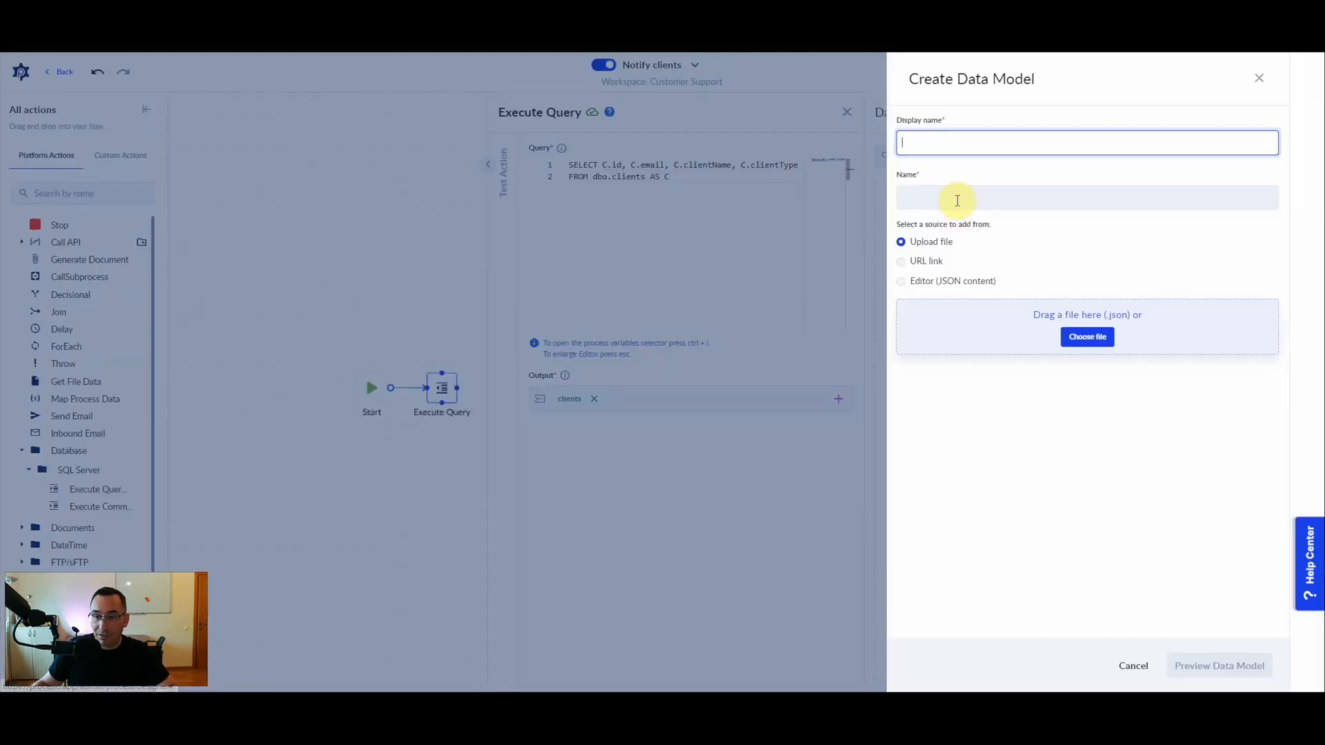
pyautogui.click(937, 143)
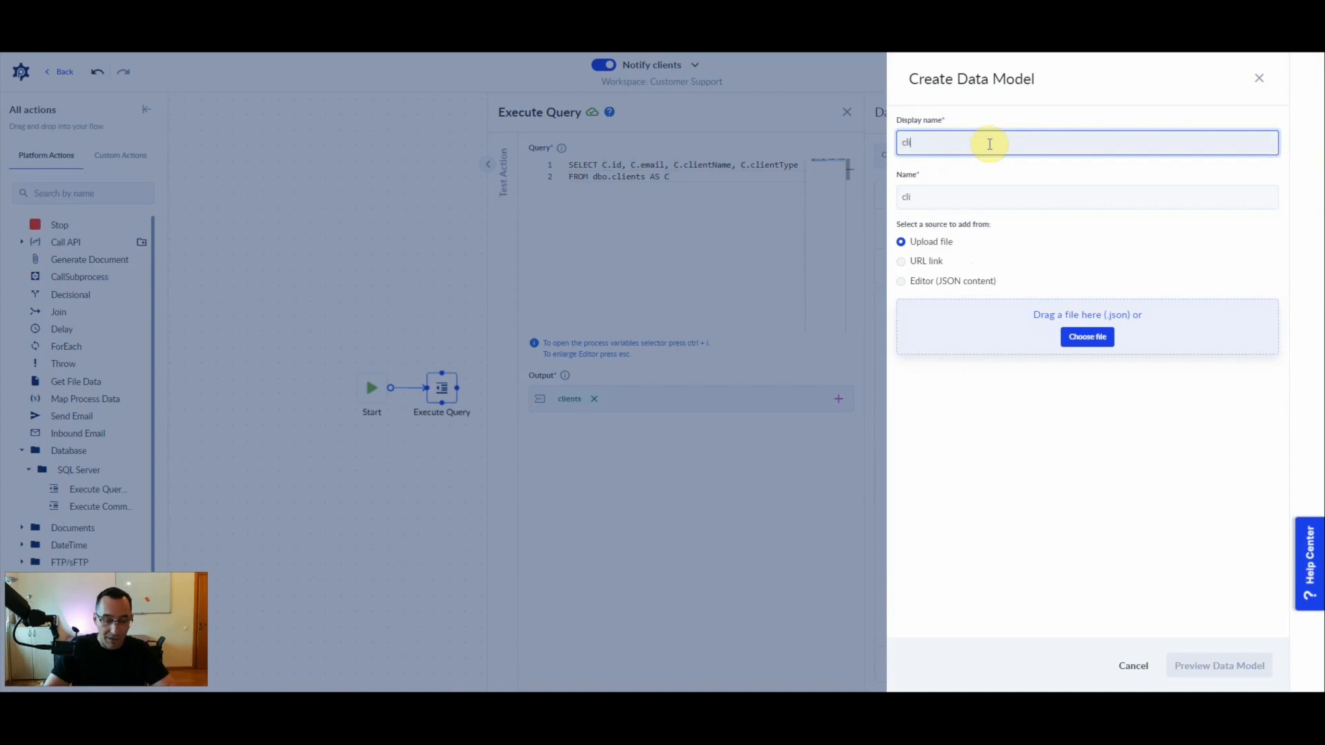
pyautogui.click(903, 283)
pyautogui.click(998, 376)
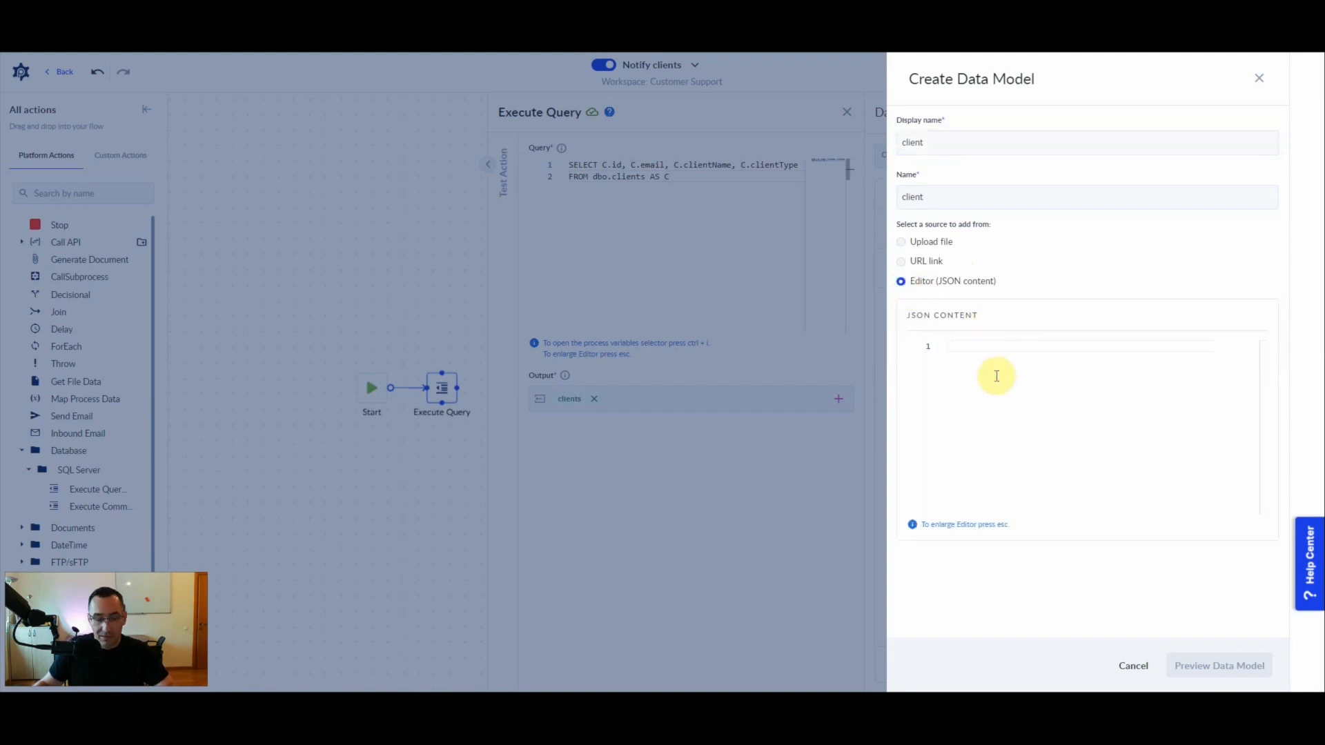
pyautogui.hotkey('ctrl', 'v')
pyautogui.click(1216, 666)
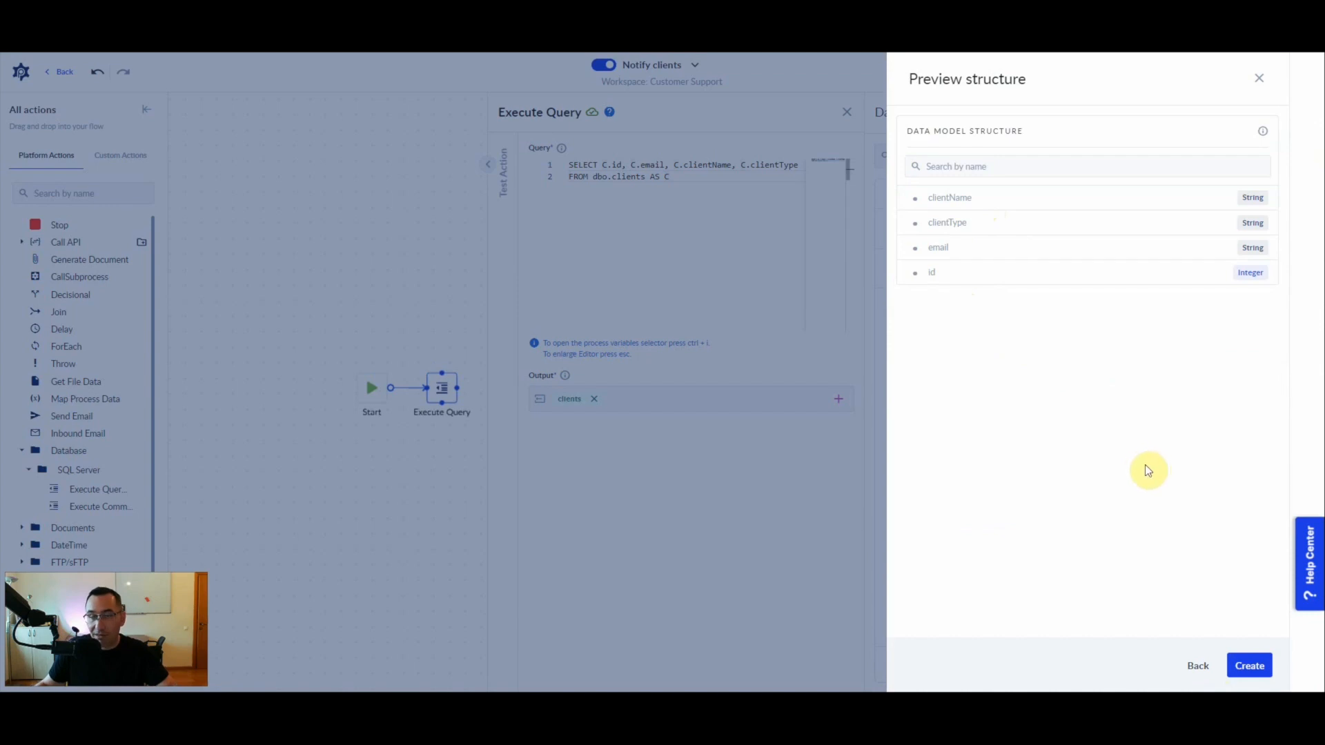
pyautogui.click(1255, 675)
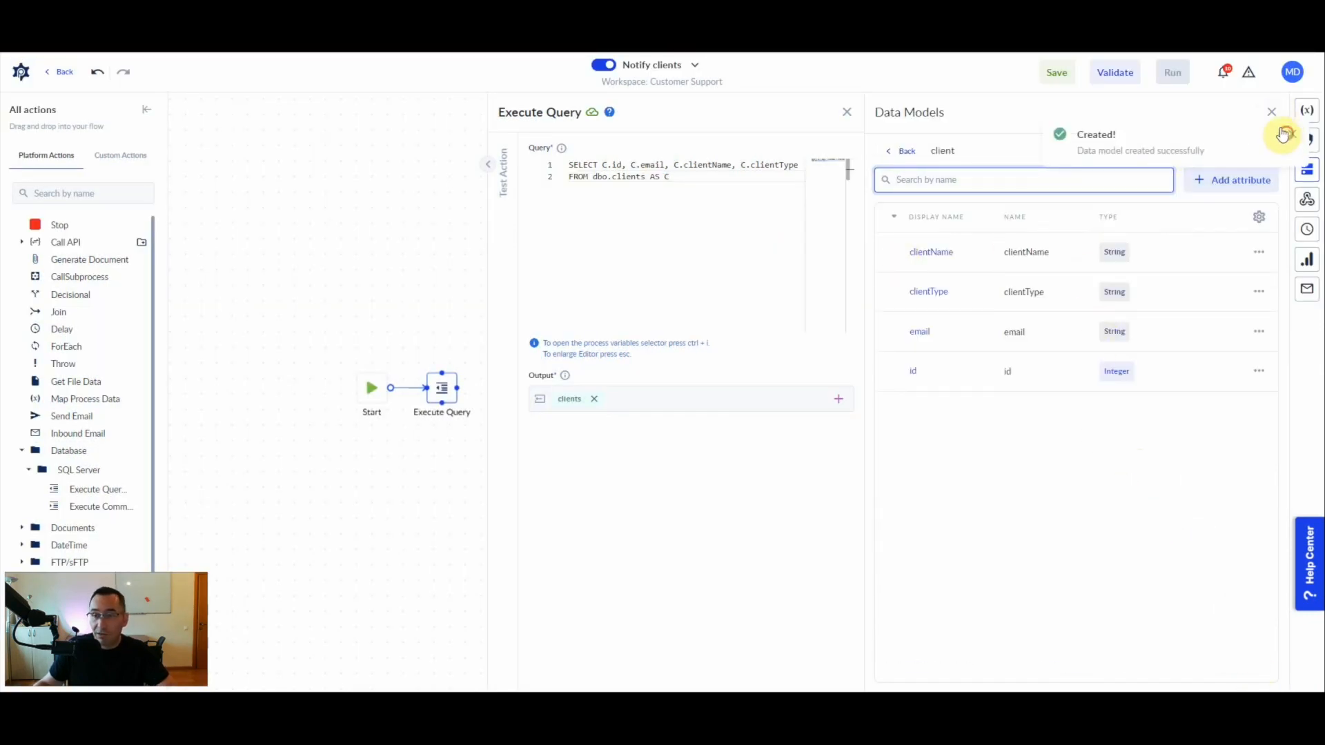
# - Change the type of the "clients" variable to the "client" data model and save it
pyautogui.click(1306, 110)
pyautogui.click(900, 230)
pyautogui.click(923, 241)
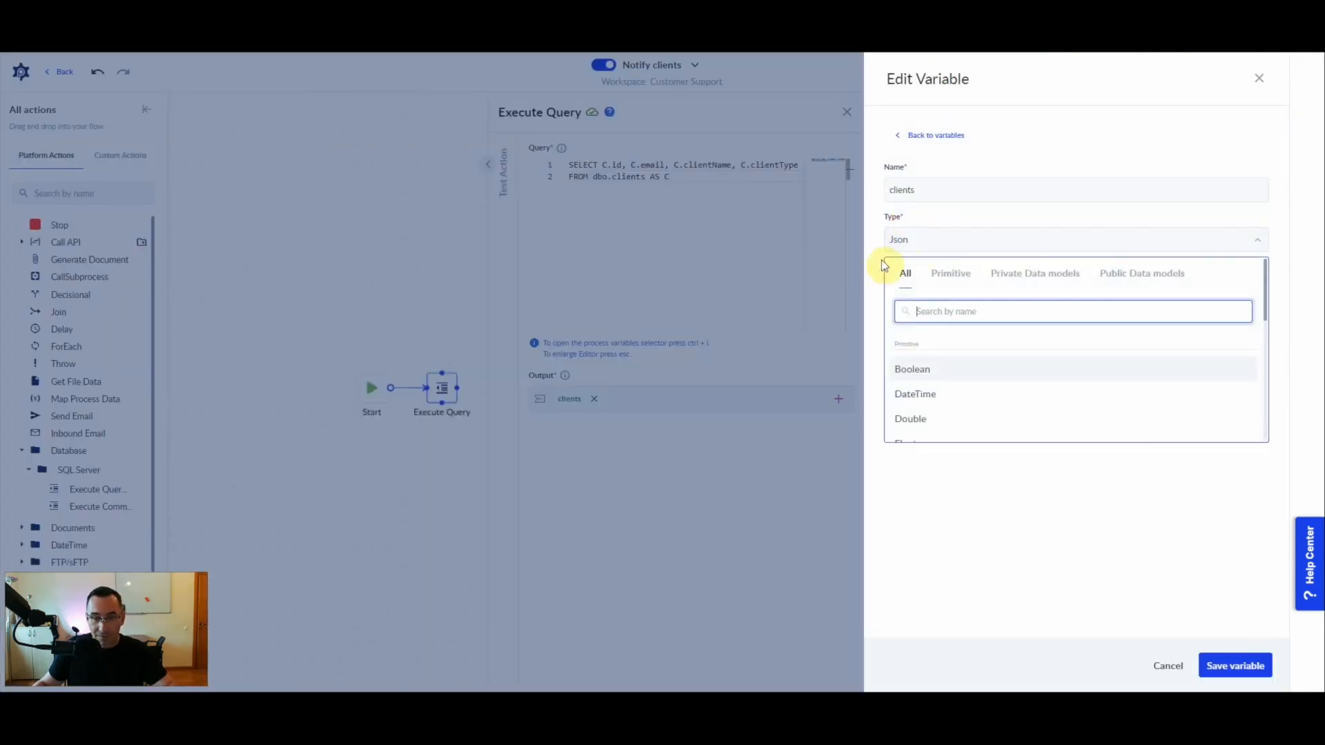
pyautogui.write('cli')
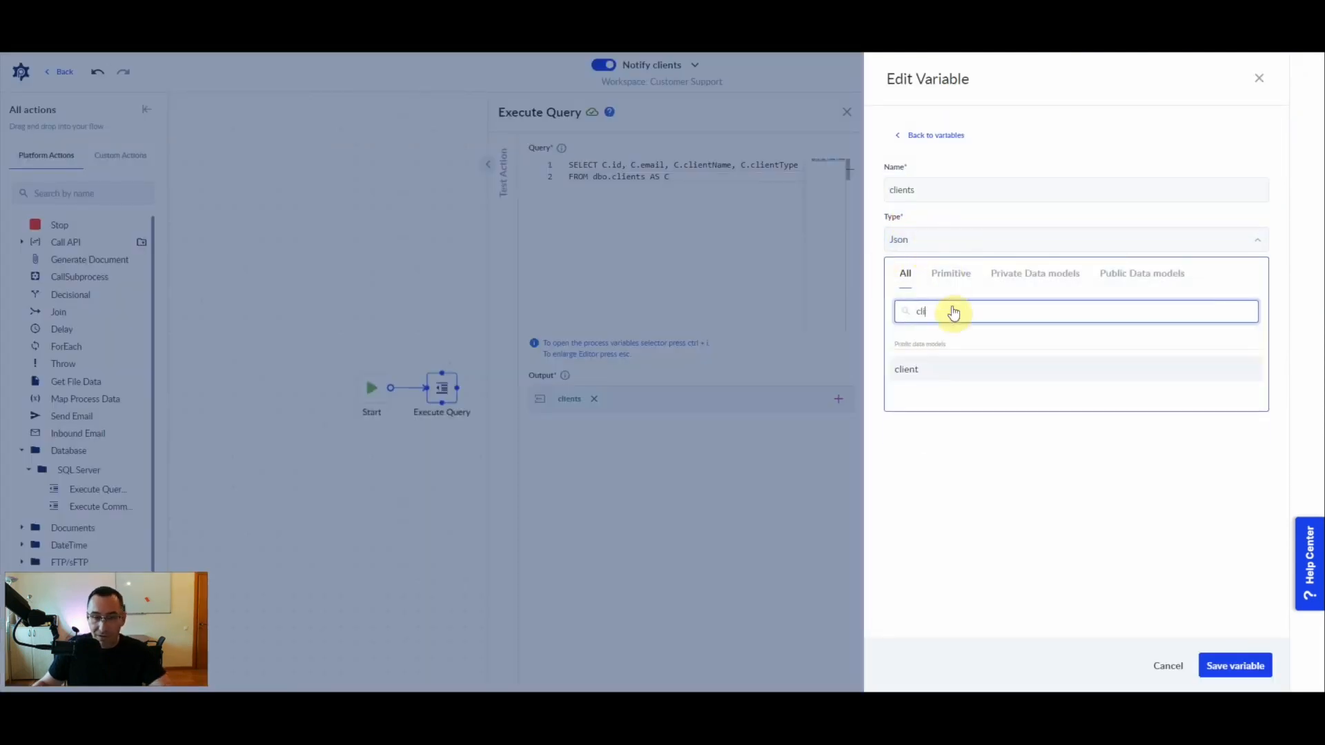
pyautogui.click(917, 370)
pyautogui.doubleClick(926, 197)
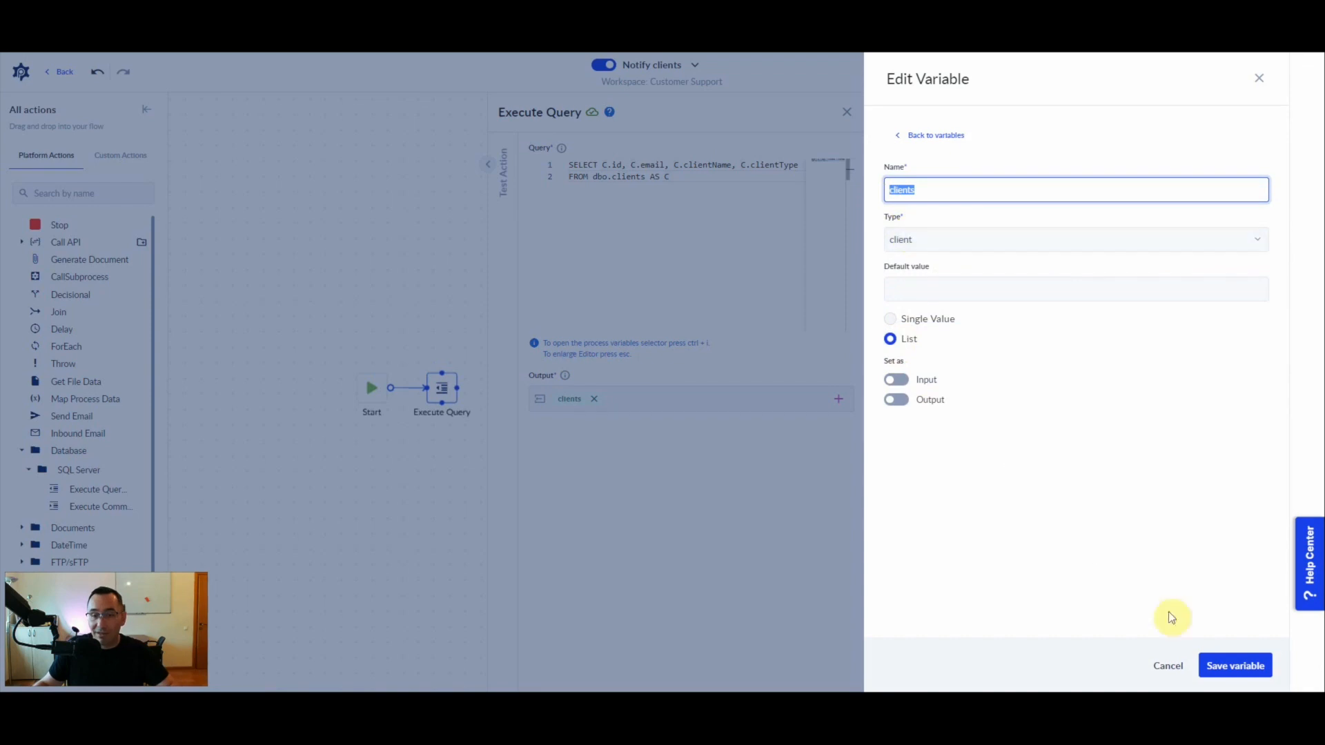
pyautogui.click(1232, 666)
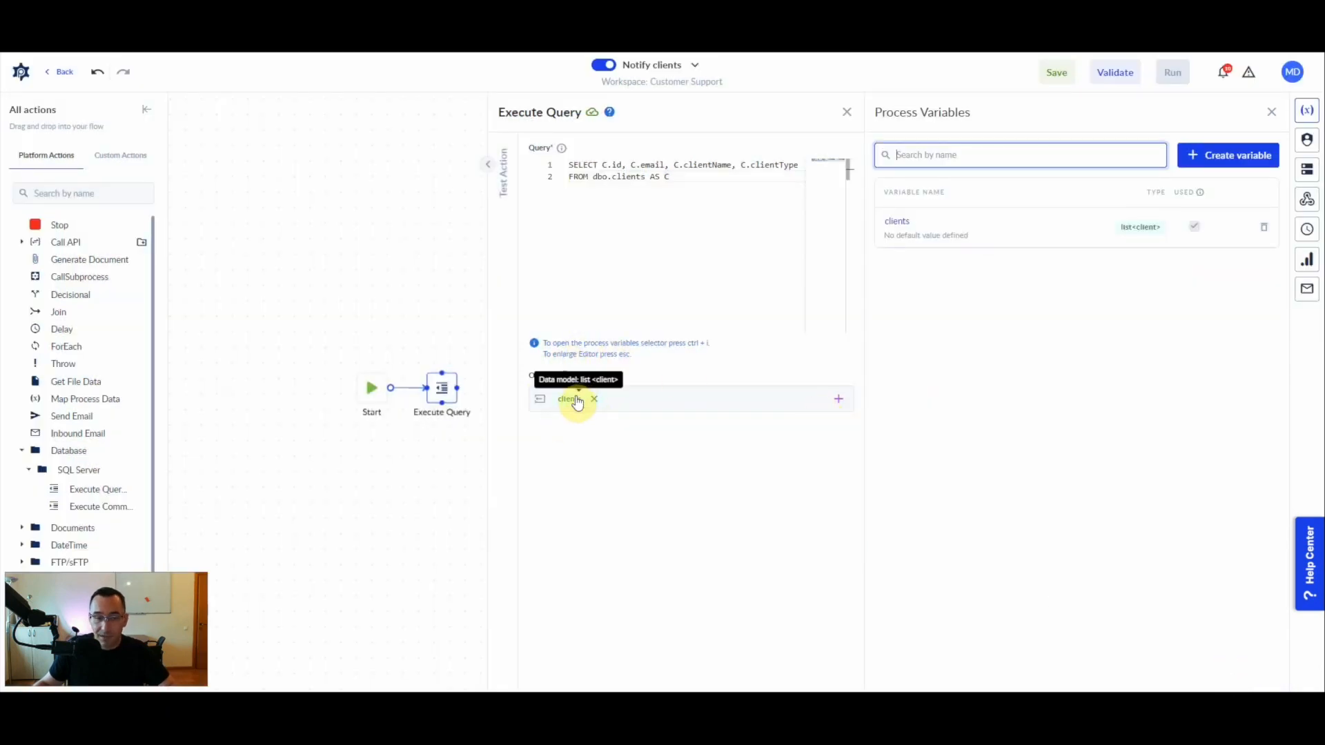
pyautogui.click(440, 299)
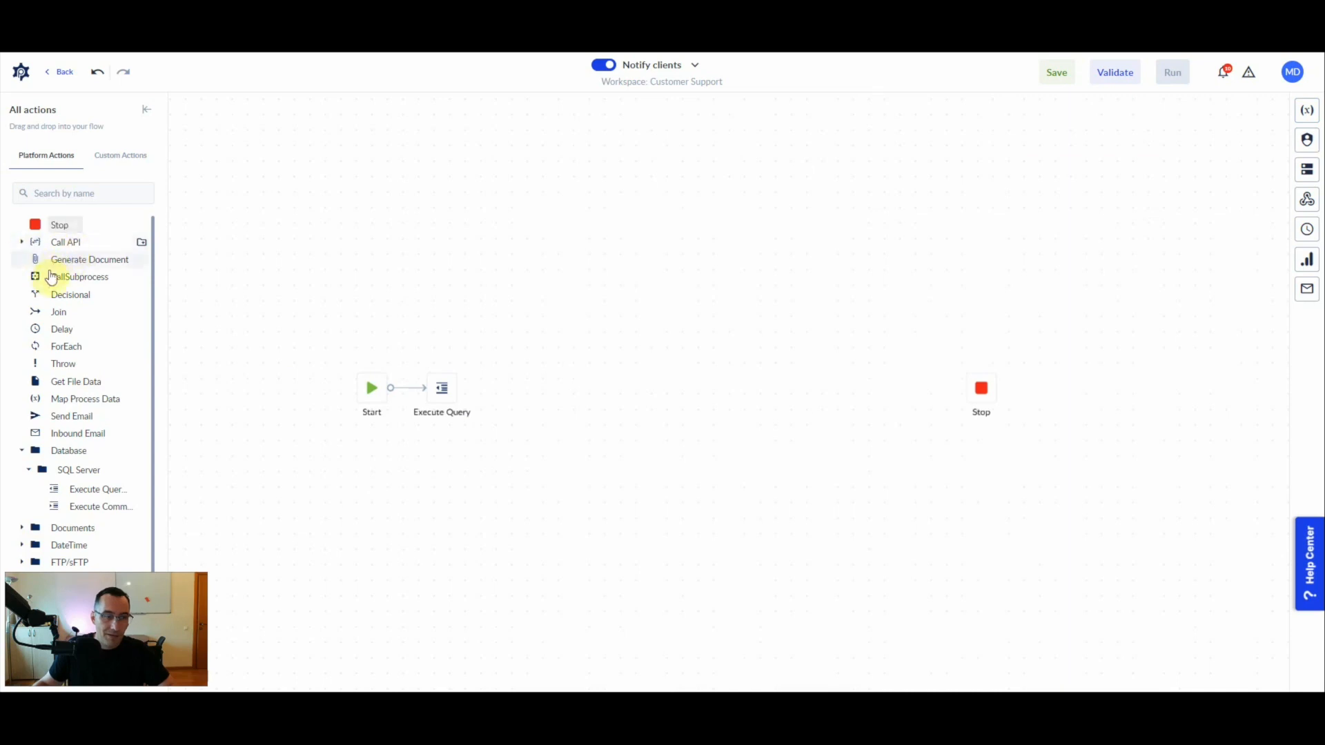
# - Add a ForEach action after Execute Query, connect the two, and enlarge the loop container vertically
pyautogui.moveTo(314, 390)
pyautogui.mouseDown()
pyautogui.moveTo(605, 367)
pyautogui.moveTo(586, 384)
pyautogui.moveTo(577, 364)
pyautogui.mouseUp()
pyautogui.moveTo(460, 388); pyautogui.dragTo(595, 393)
pyautogui.moveTo(647, 329); pyautogui.dragTo(671, 235)
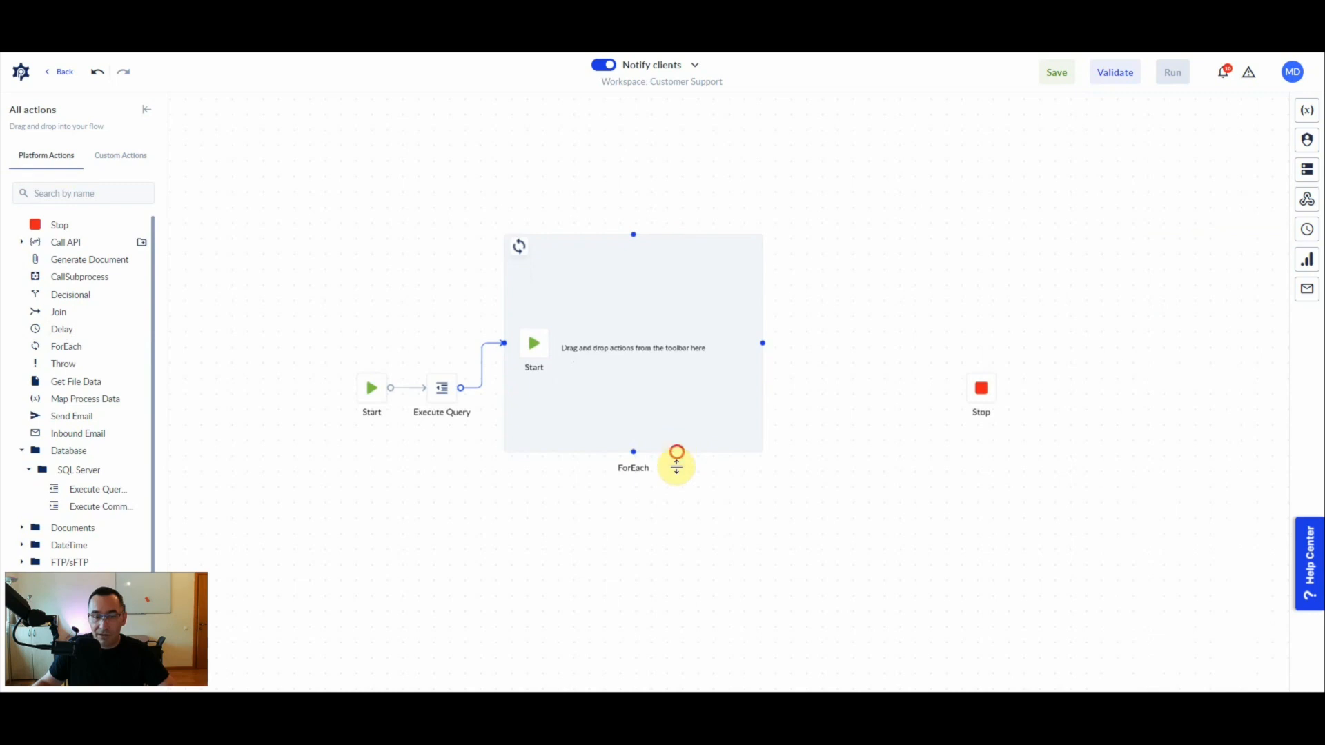
pyautogui.moveTo(676, 451); pyautogui.dragTo(678, 537)
pyautogui.moveTo(651, 408)
pyautogui.mouseDown()
pyautogui.moveTo(650, 423)
pyautogui.moveTo(665, 406)
pyautogui.mouseUp()
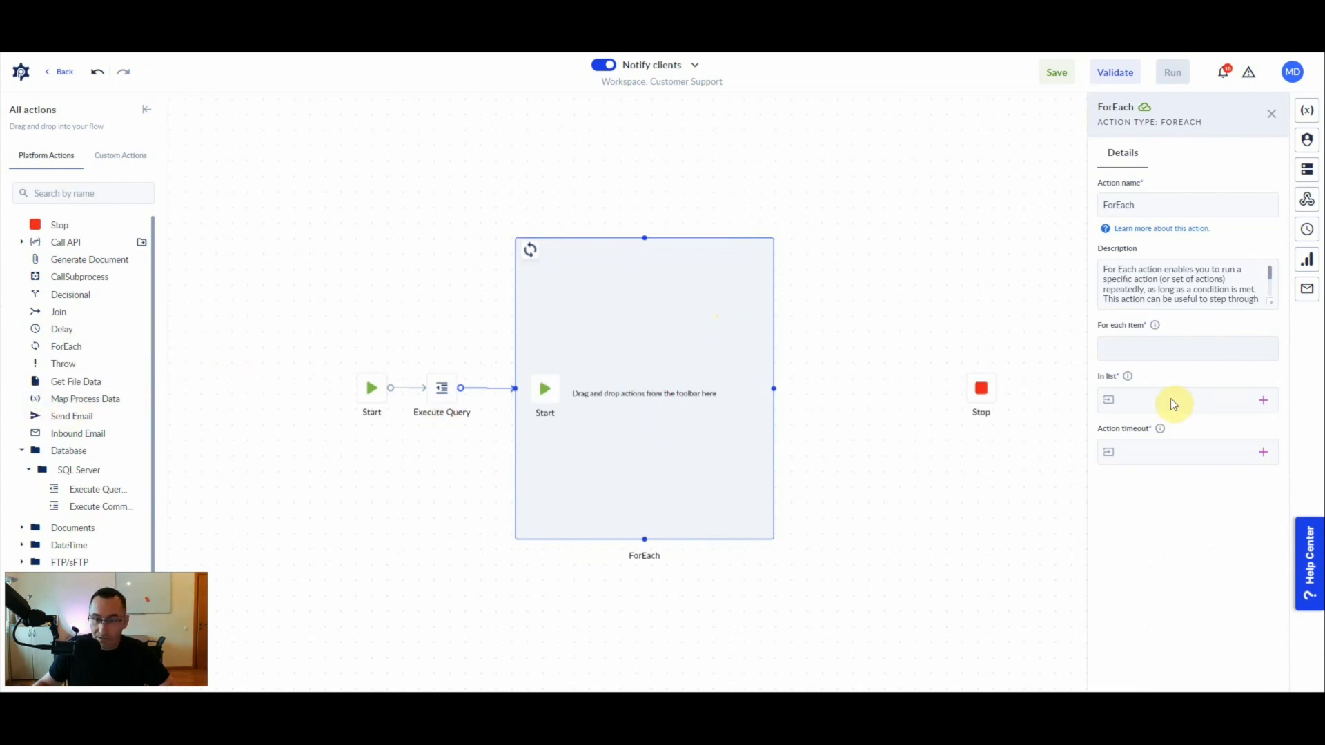
# - Configure the ForEach loop to iterate over the "clients" list with item name "client" and an action timeout of 0
pyautogui.click(1263, 402)
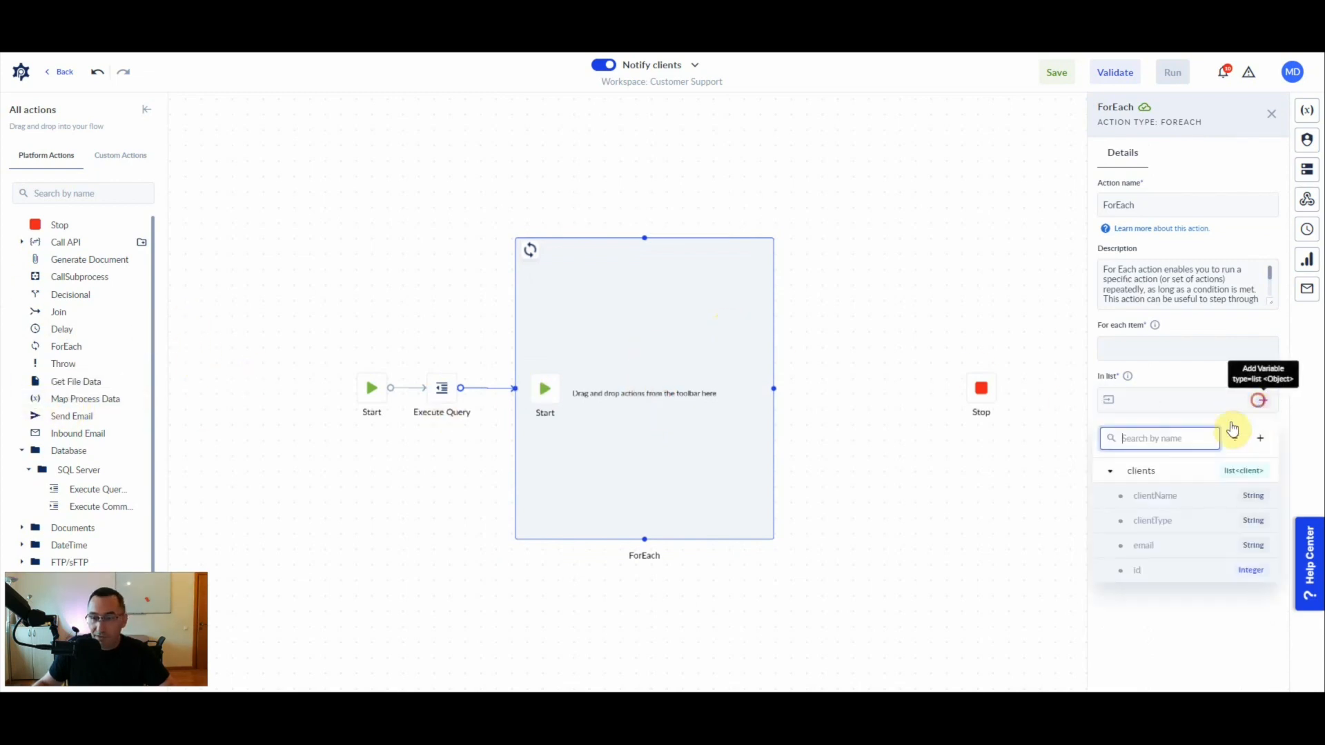
pyautogui.click(1145, 470)
pyautogui.click(1146, 347)
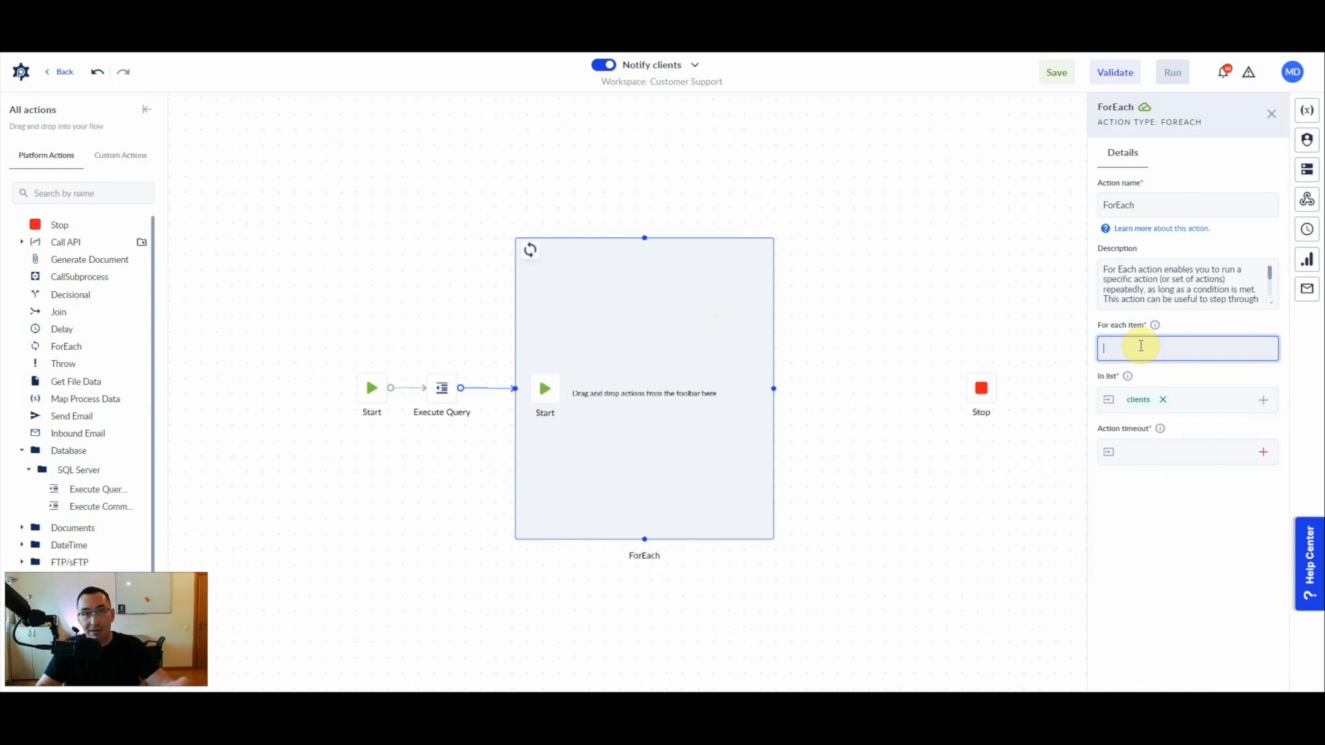
pyautogui.write('c')
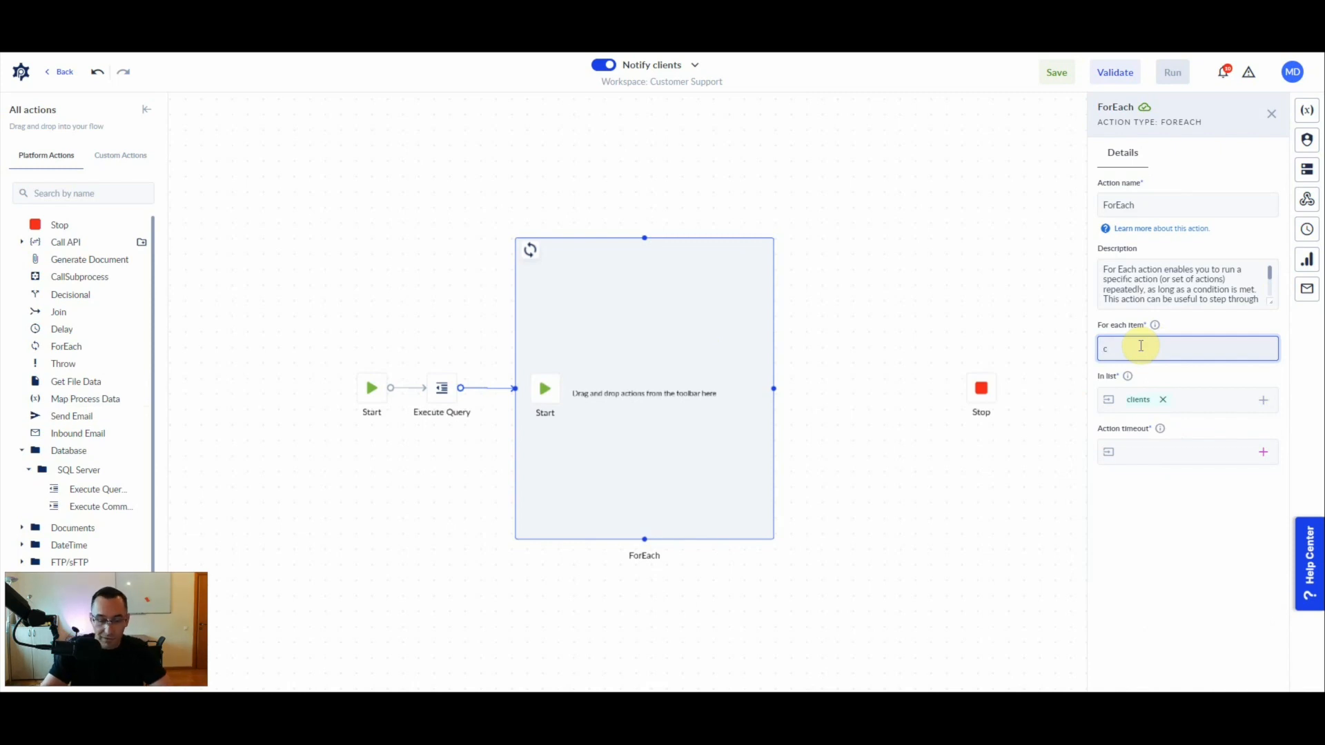
pyautogui.write('lient')
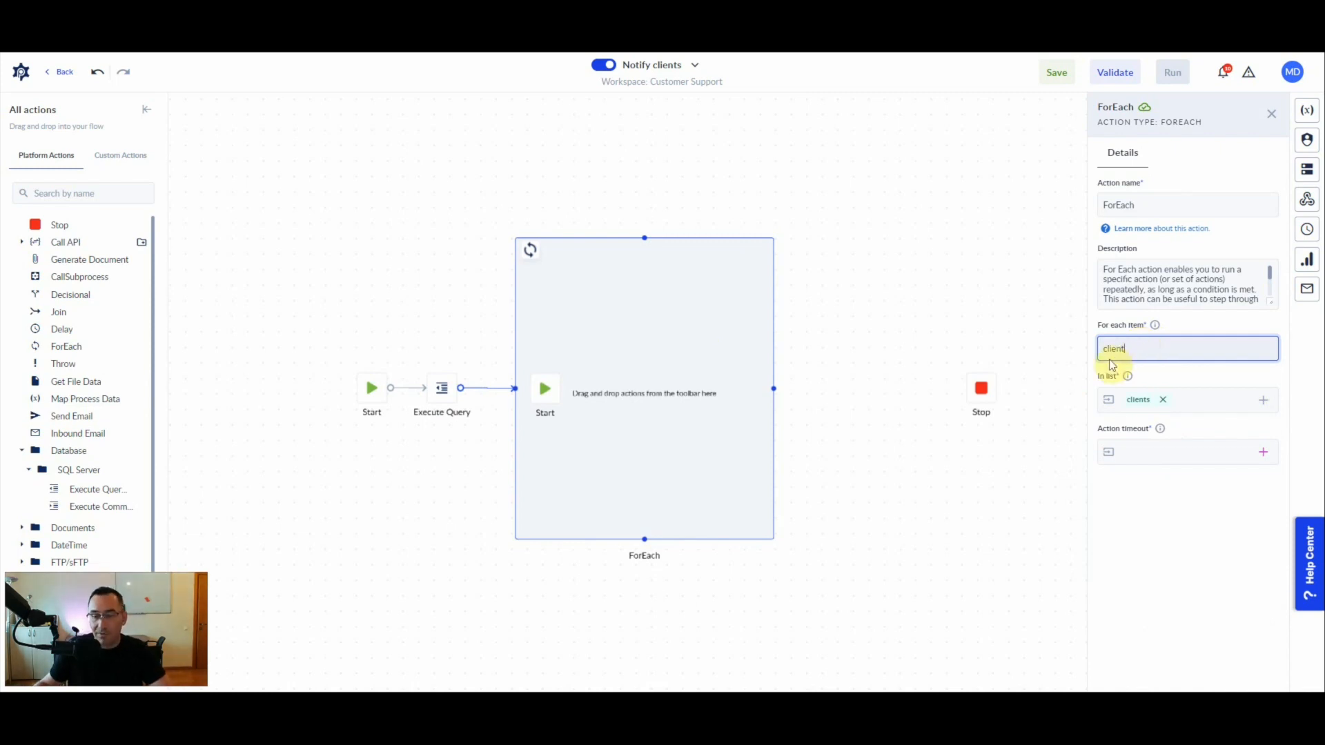
pyautogui.click(1127, 451)
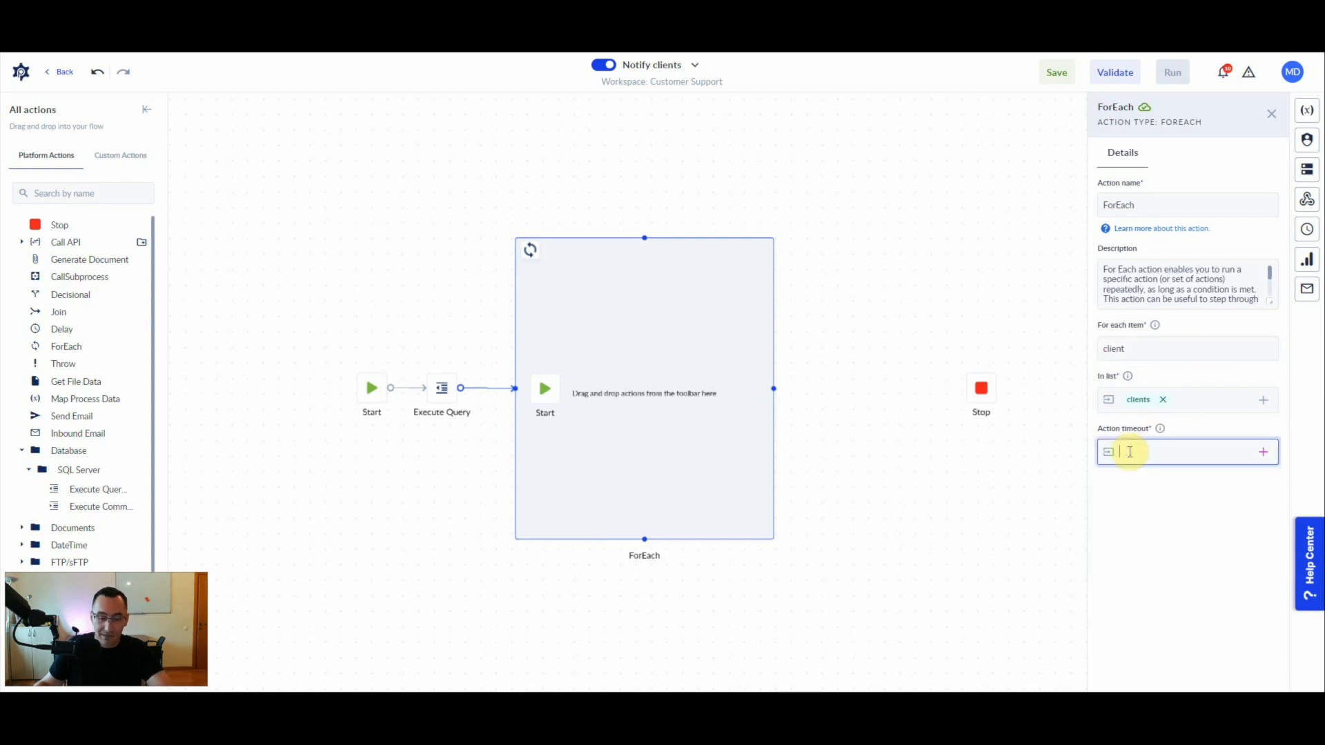
pyautogui.write('0')
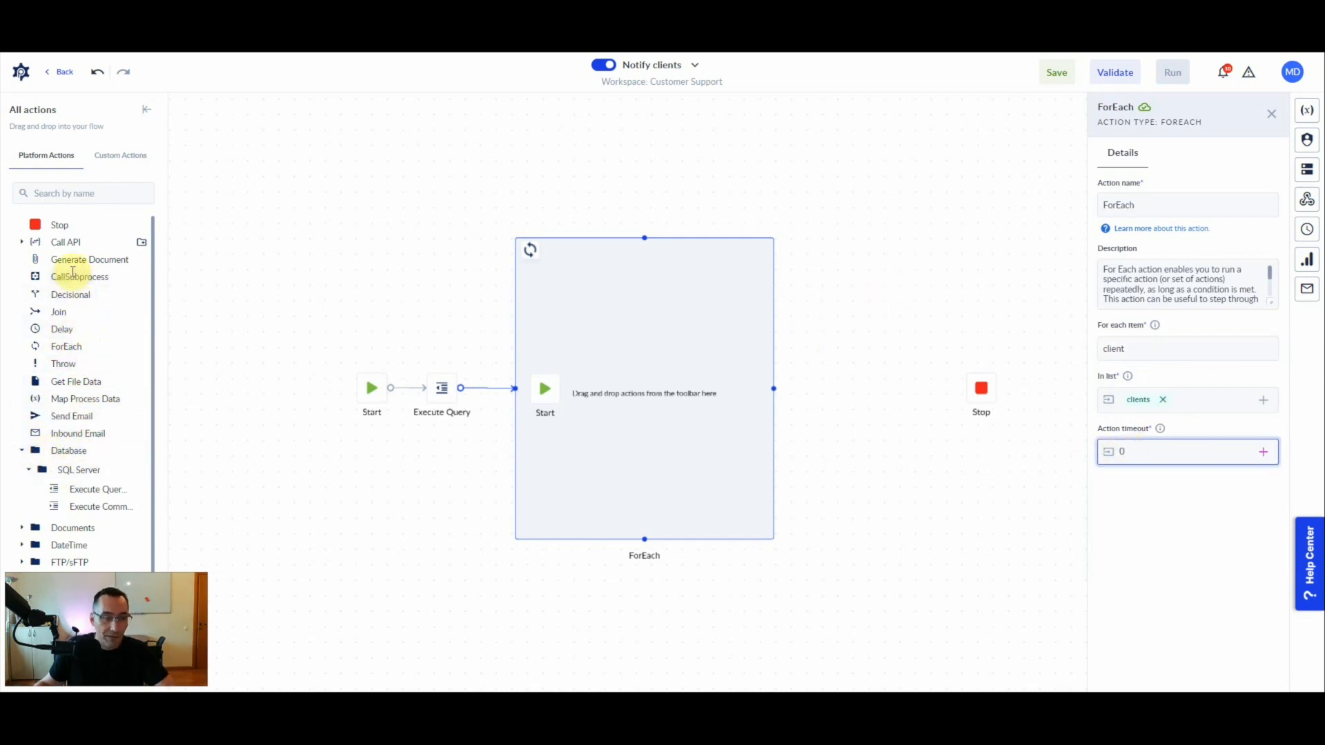
# - Add Generate Document and Decisional actions inside the loop, connect its Start to Decisional, and place Generate Document above and beyond it
pyautogui.moveTo(61, 262); pyautogui.dragTo(565, 271)
pyautogui.moveTo(62, 294); pyautogui.dragTo(619, 395)
pyautogui.click(619, 396)
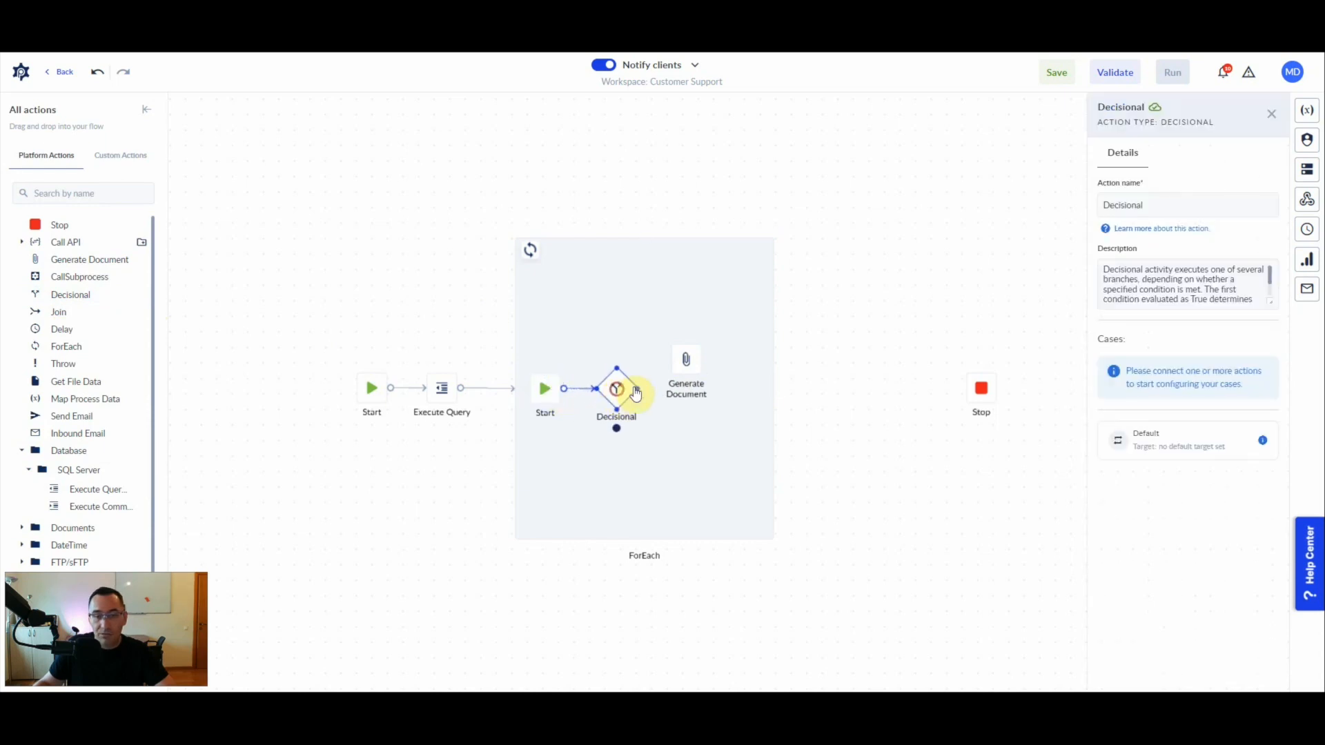
pyautogui.moveTo(685, 359); pyautogui.dragTo(707, 290)
# - Test the Execute Query action and examine the clientType values in the returned client records
pyautogui.click(440, 398)
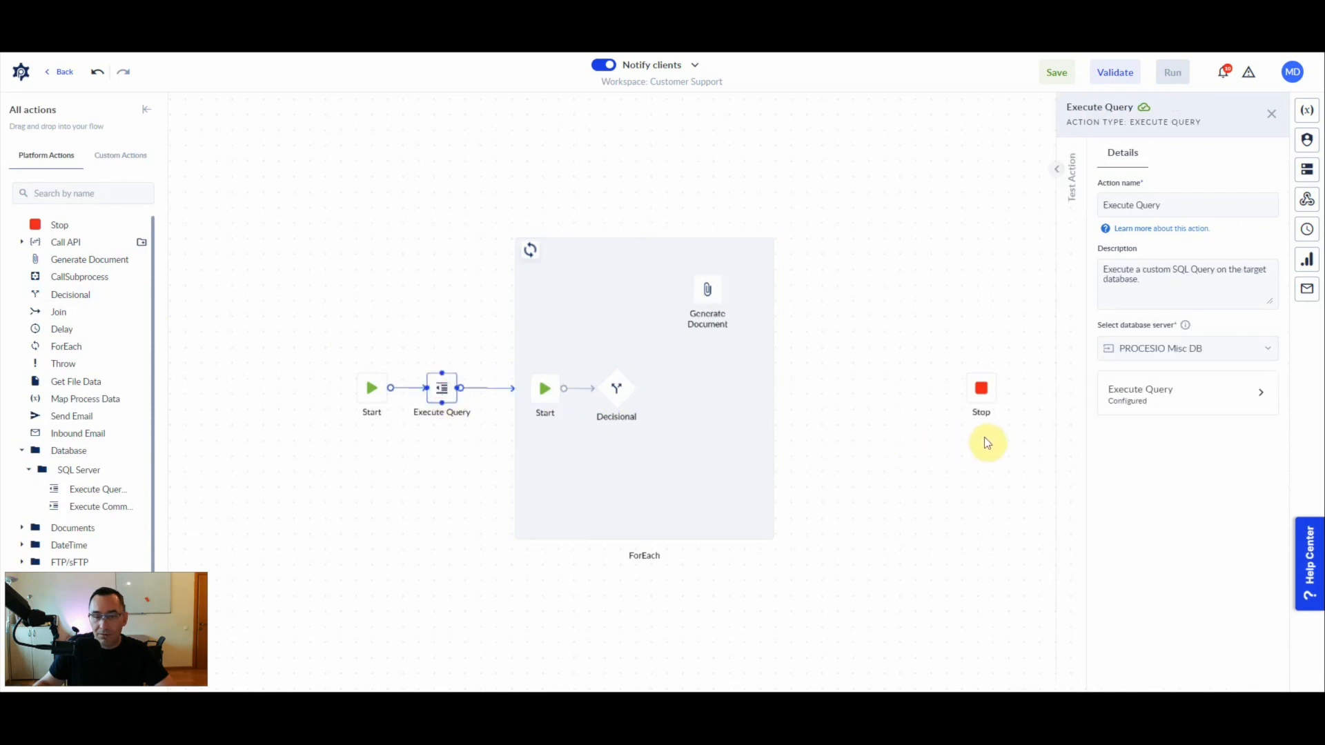
pyautogui.click(1060, 180)
pyautogui.click(832, 387)
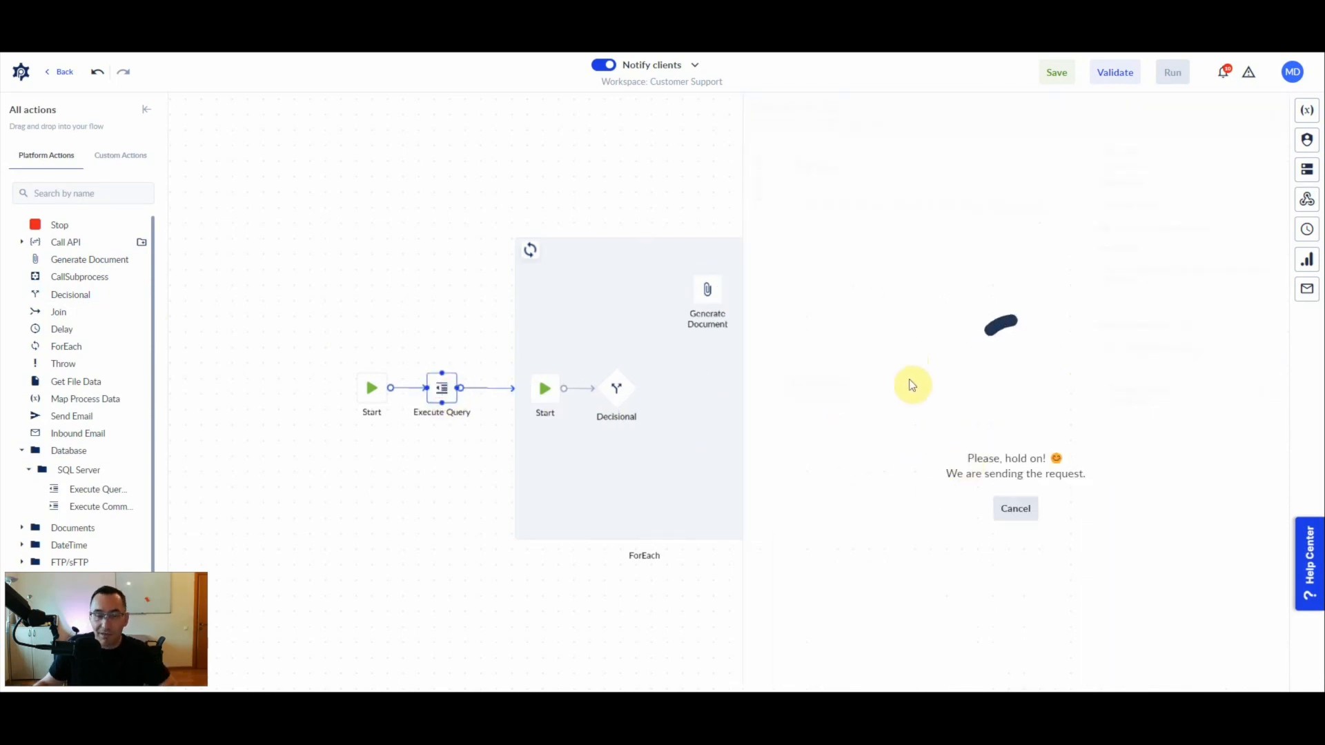
pyautogui.moveTo(1057, 561); pyautogui.dragTo(1041, 661)
pyautogui.click(848, 580)
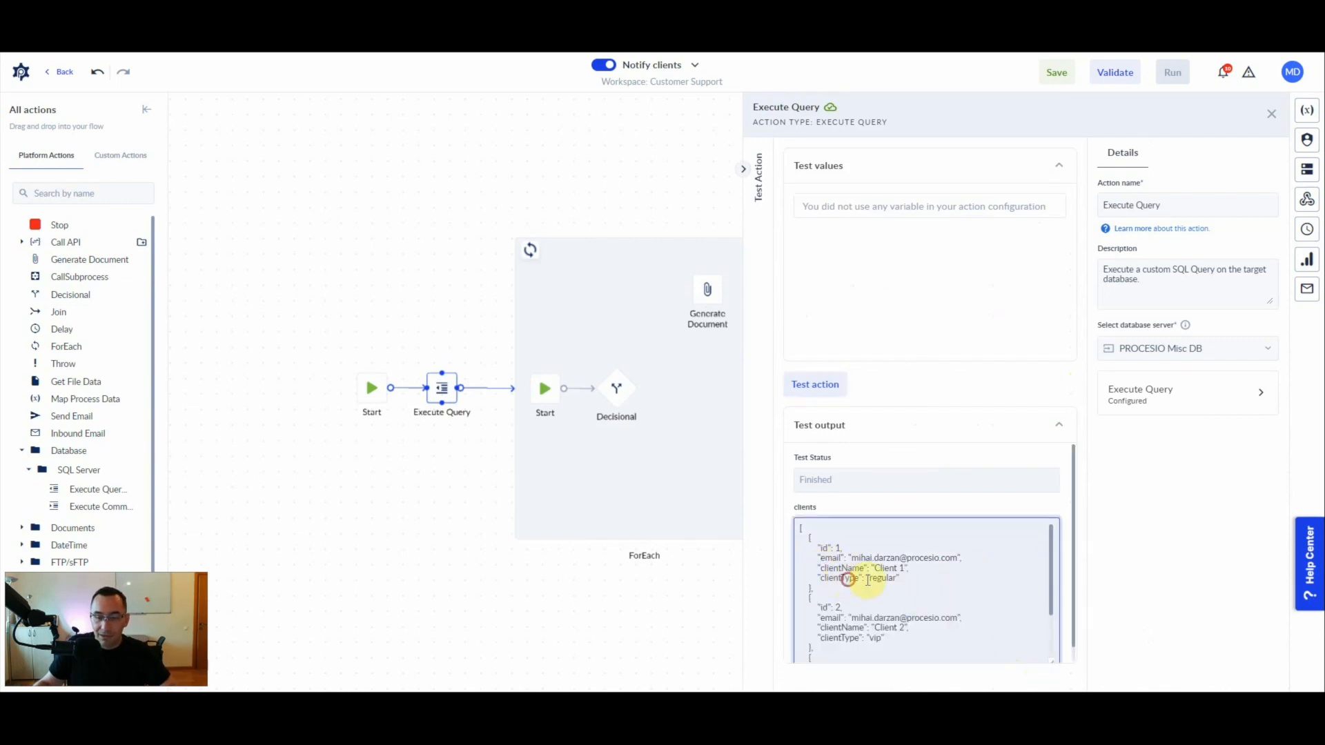
pyautogui.scroll(-2, 898, 572)
pyautogui.scroll(2, 899, 576)
pyautogui.moveTo(1050, 577)
pyautogui.mouseDown()
pyautogui.moveTo(1048, 622)
pyautogui.moveTo(1036, 588)
pyautogui.mouseUp()
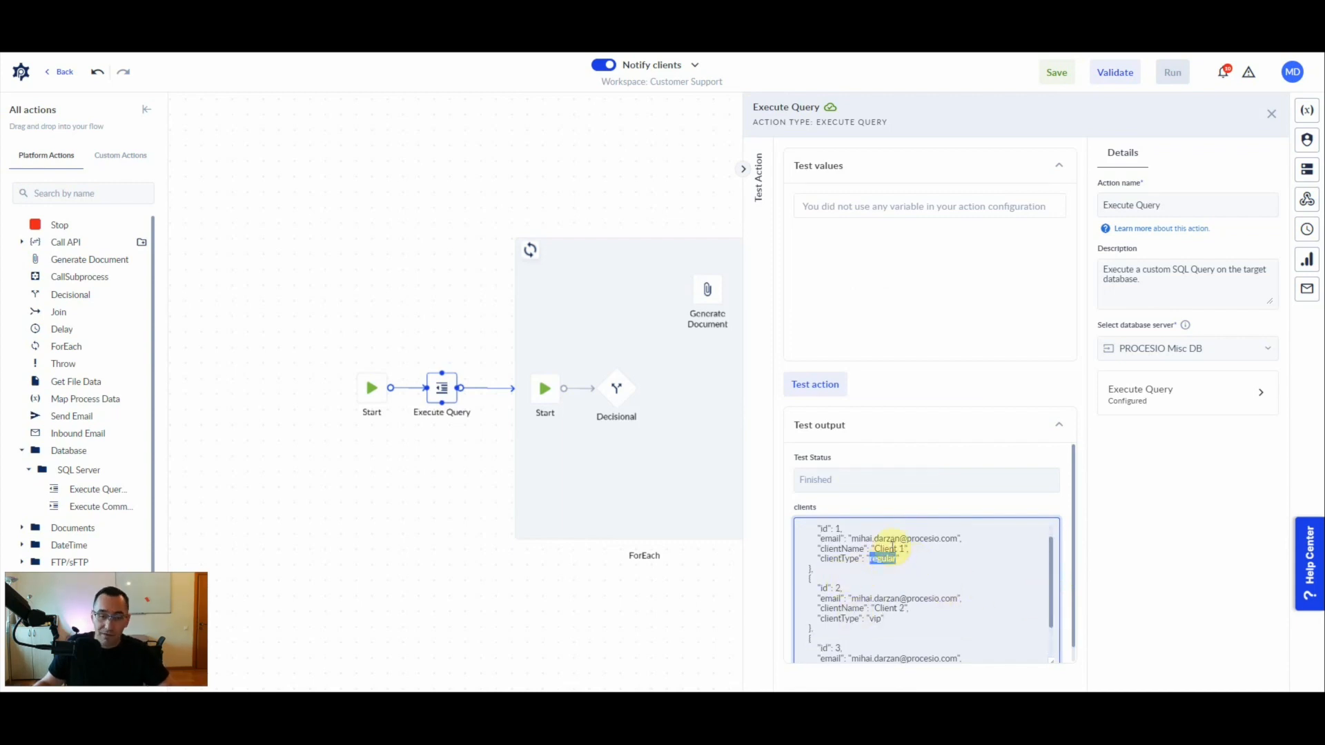
# - Add a second Generate Document action below the first inside the loop and widen the ForEach container
pyautogui.click(616, 400)
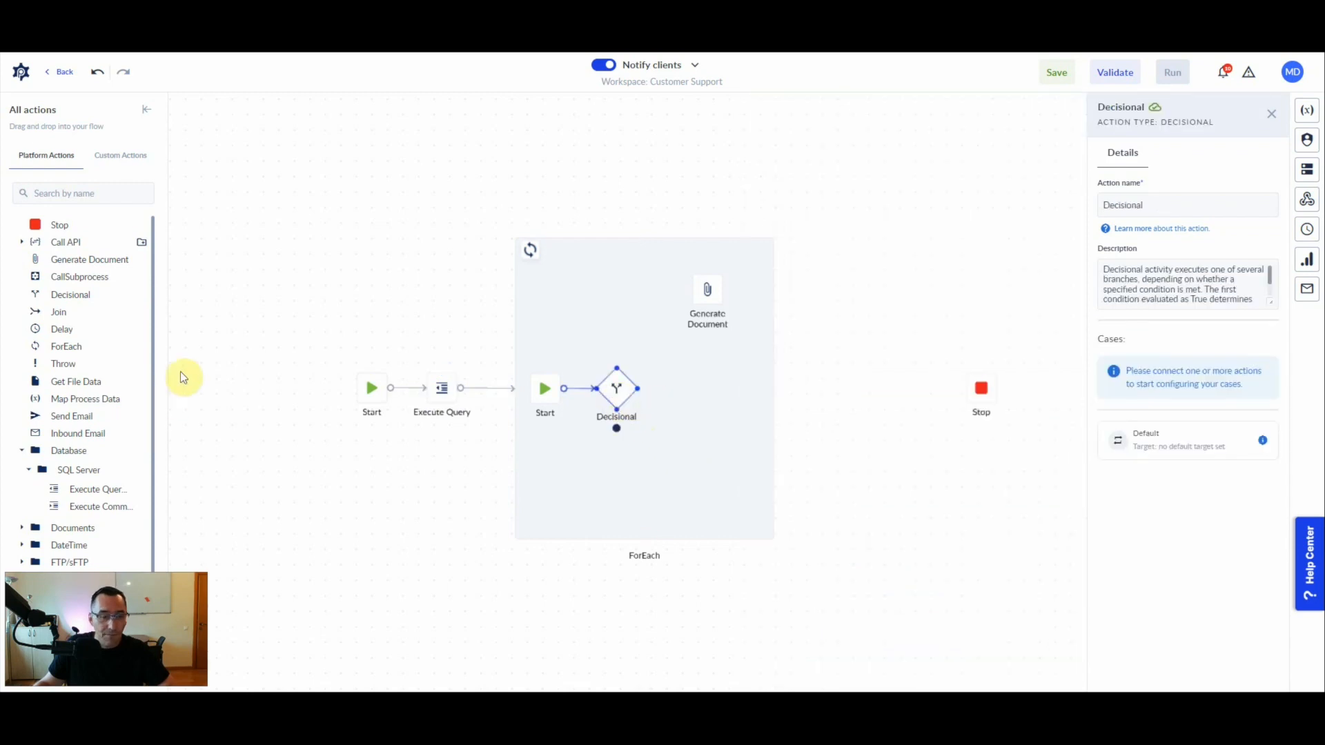
pyautogui.moveTo(49, 259); pyautogui.dragTo(706, 459)
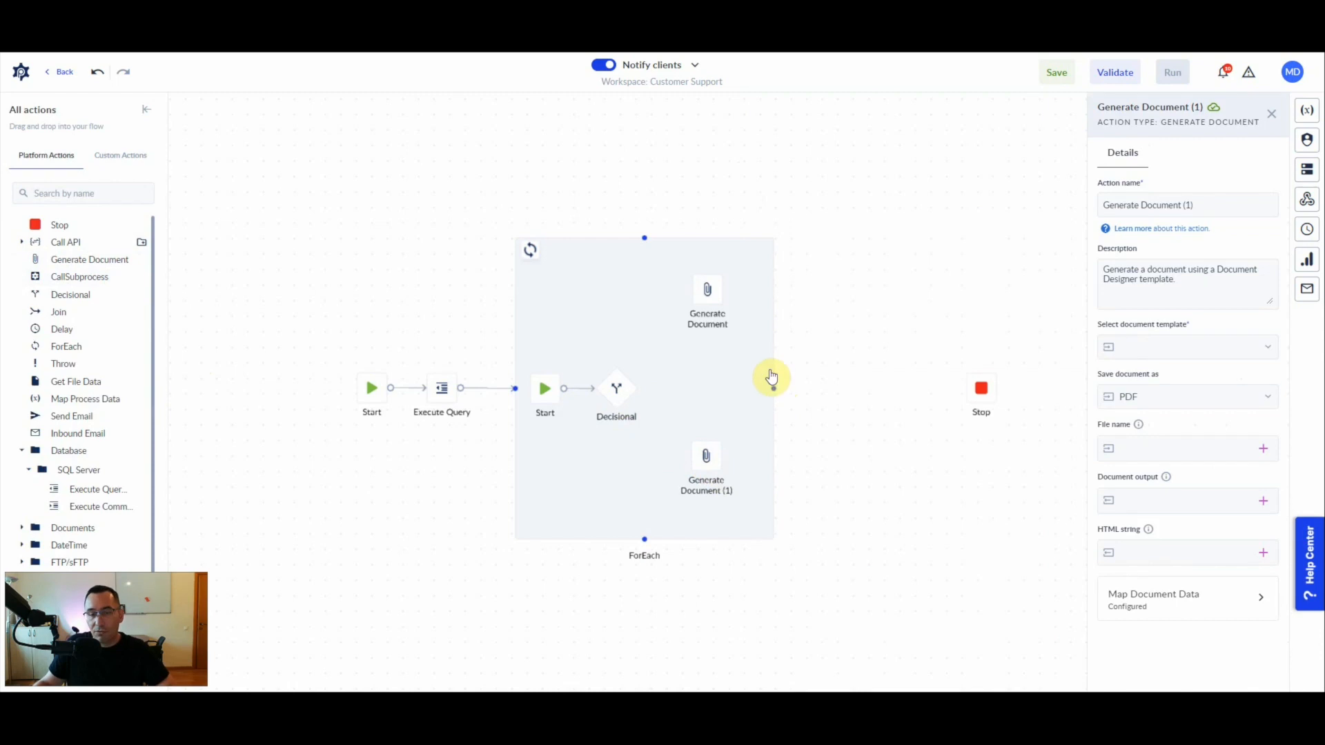
pyautogui.moveTo(774, 370); pyautogui.dragTo(901, 378)
pyautogui.moveTo(637, 394); pyautogui.dragTo(661, 339)
pyautogui.click(612, 387)
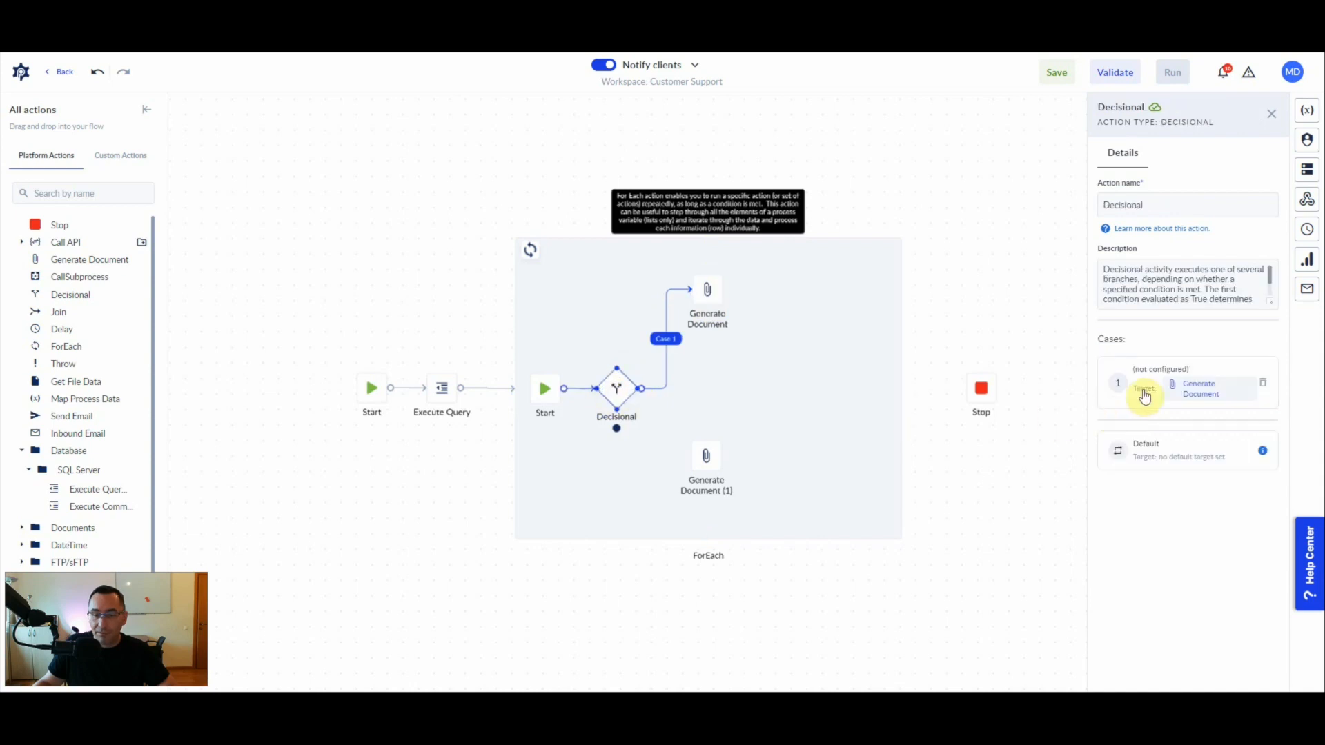
pyautogui.moveTo(614, 433); pyautogui.dragTo(690, 453)
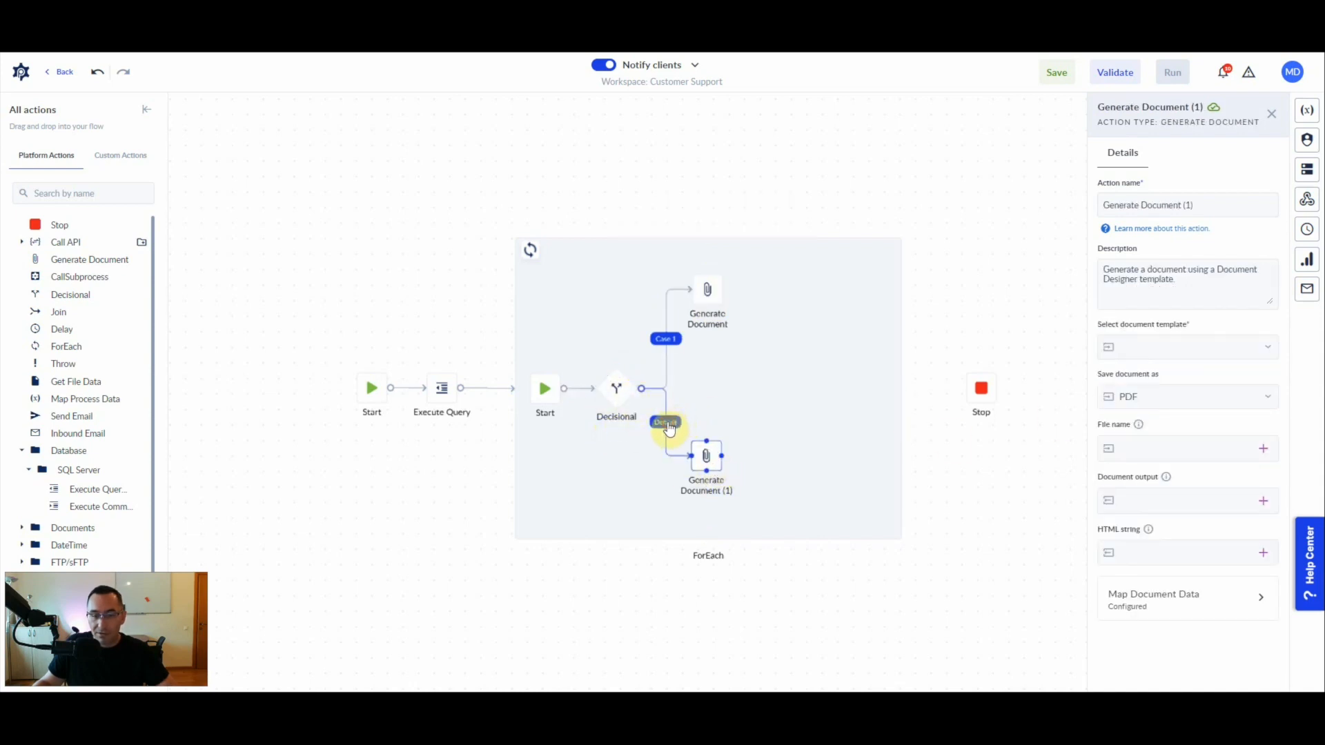
pyautogui.click(665, 451)
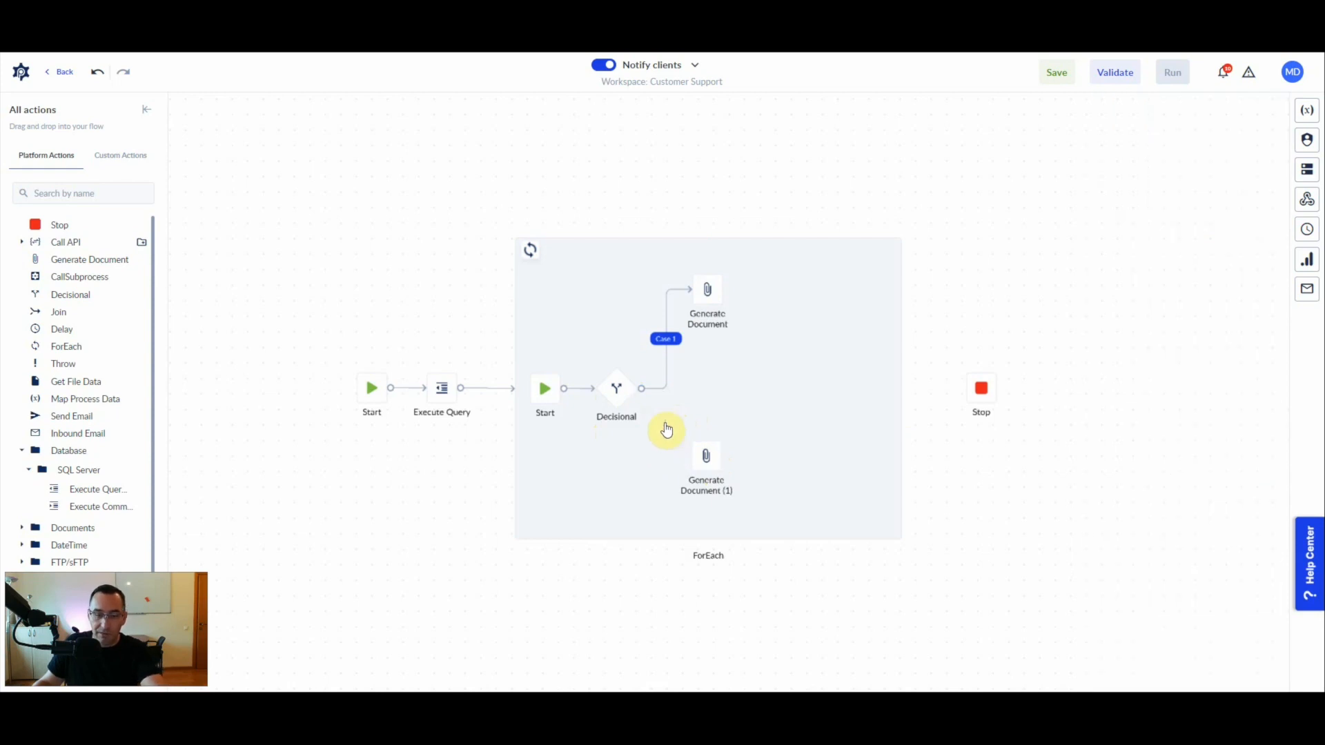
pyautogui.click(665, 360)
pyautogui.click(665, 343)
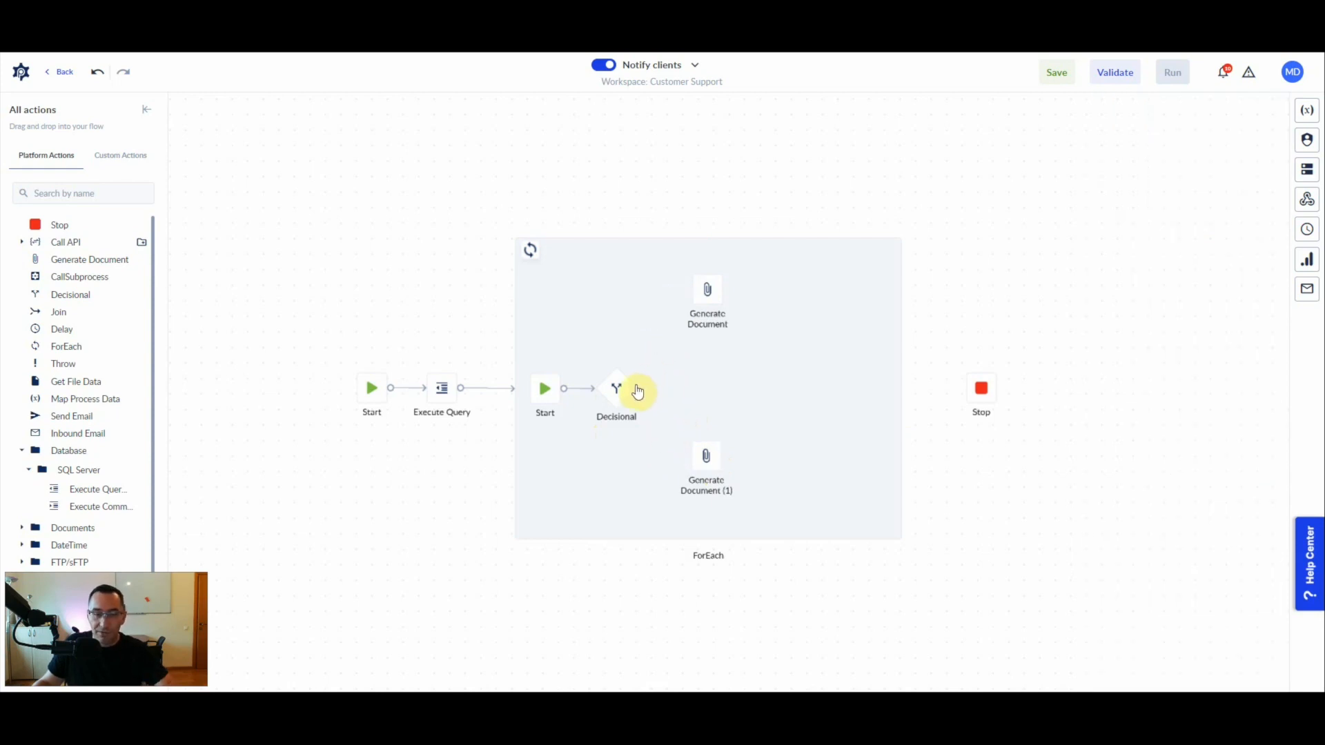
# - Connect Decisional to the upper Generate Document as a case and to Generate Document (1) as the default path
pyautogui.moveTo(661, 357); pyautogui.dragTo(710, 295)
pyautogui.scroll(5, 676, 348)
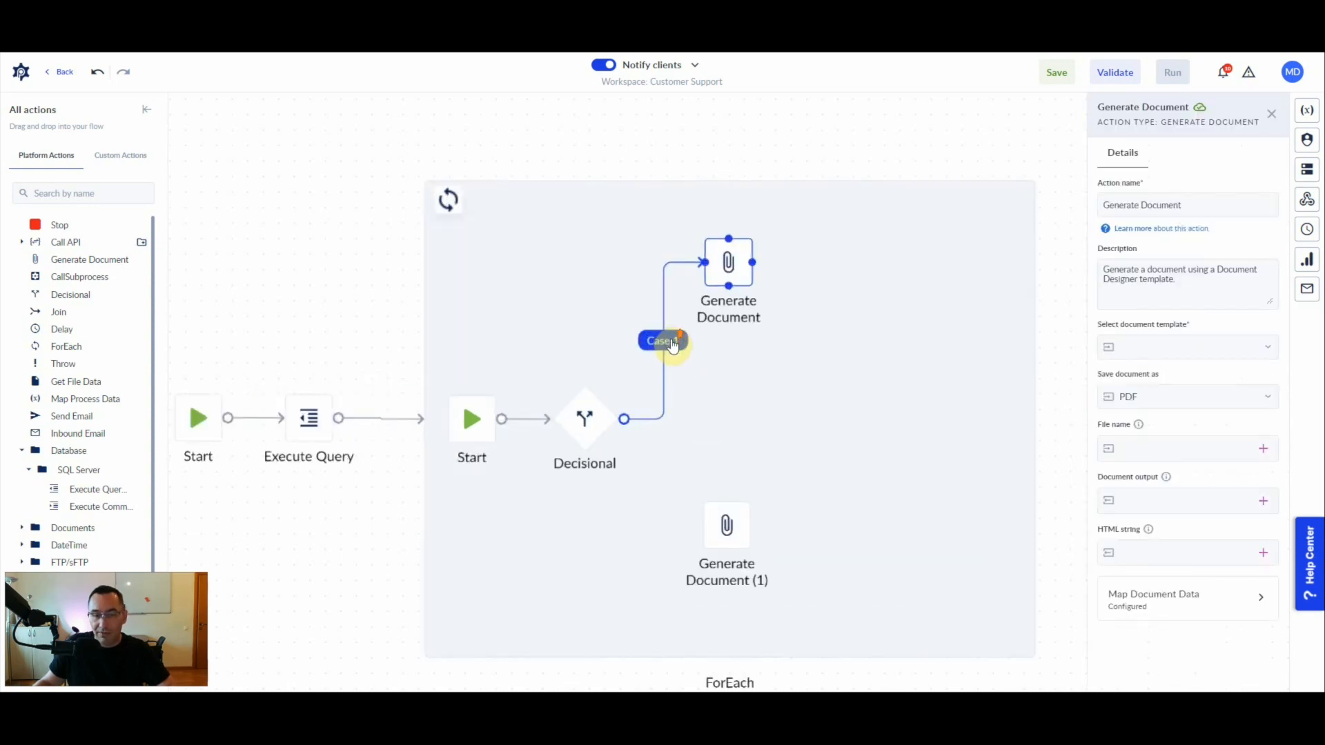
pyautogui.click(567, 433)
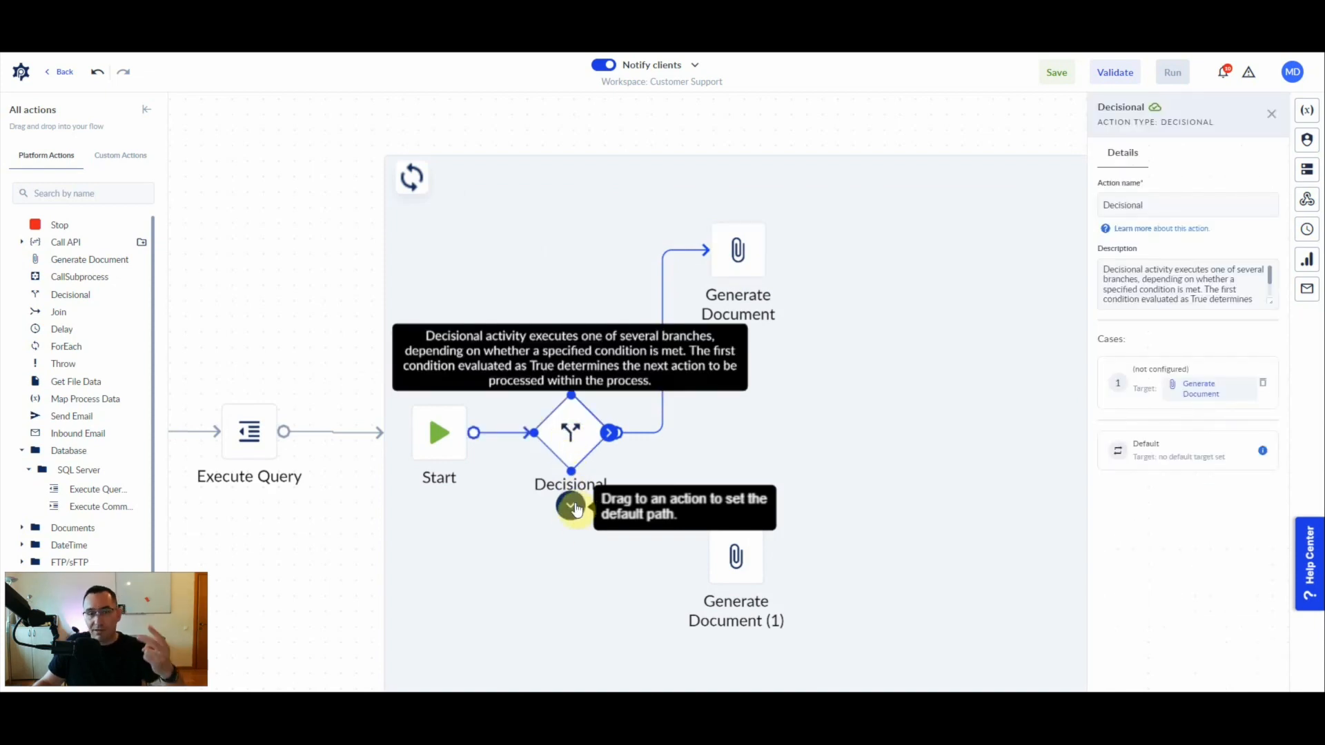
pyautogui.moveTo(576, 509); pyautogui.dragTo(748, 552)
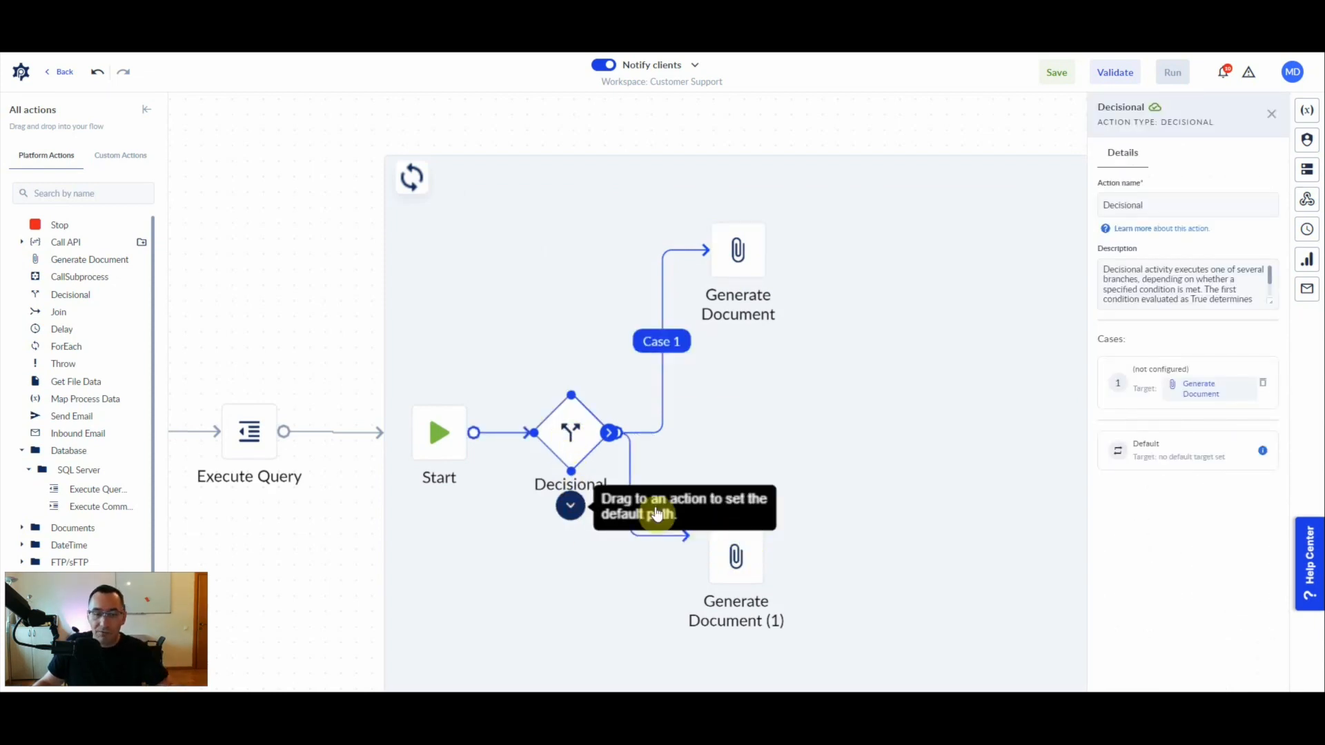
pyautogui.moveTo(571, 504); pyautogui.dragTo(749, 572)
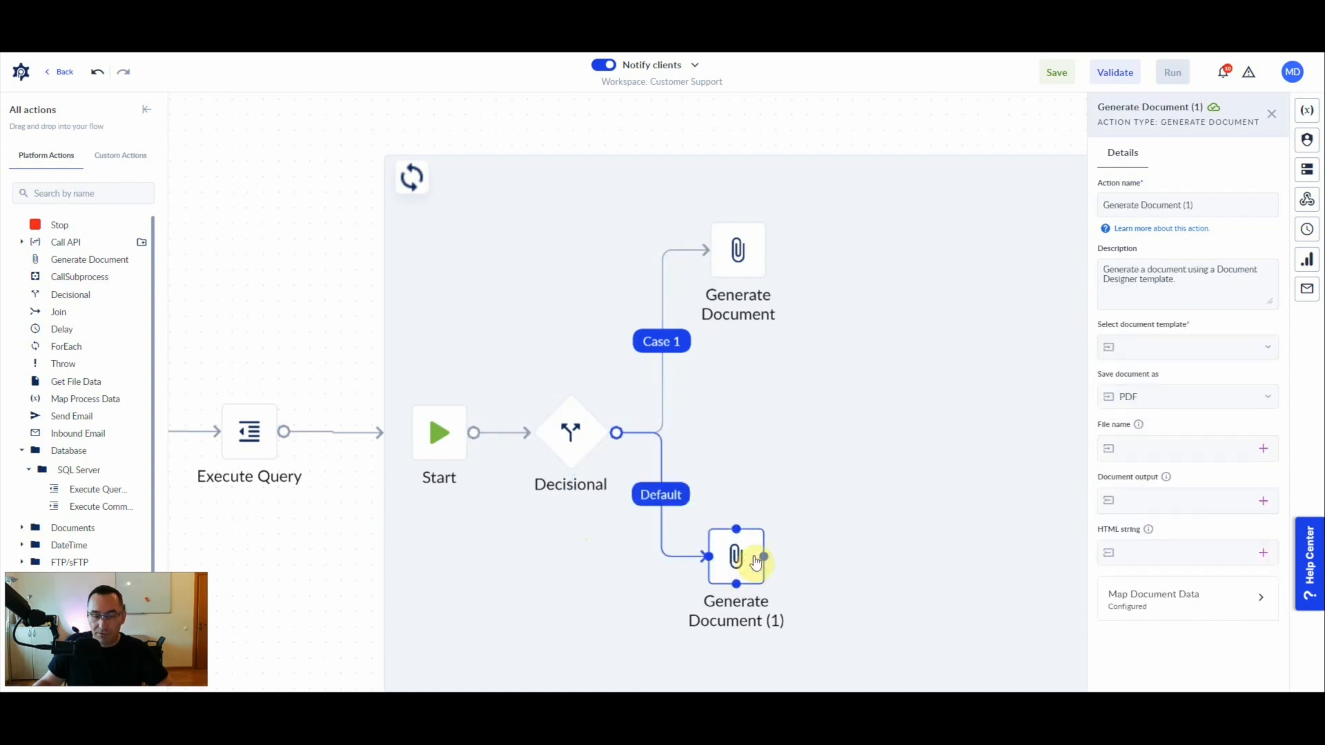
# - Open the configuration of the Decisional action's first case and name the case "vip"
pyautogui.click(571, 445)
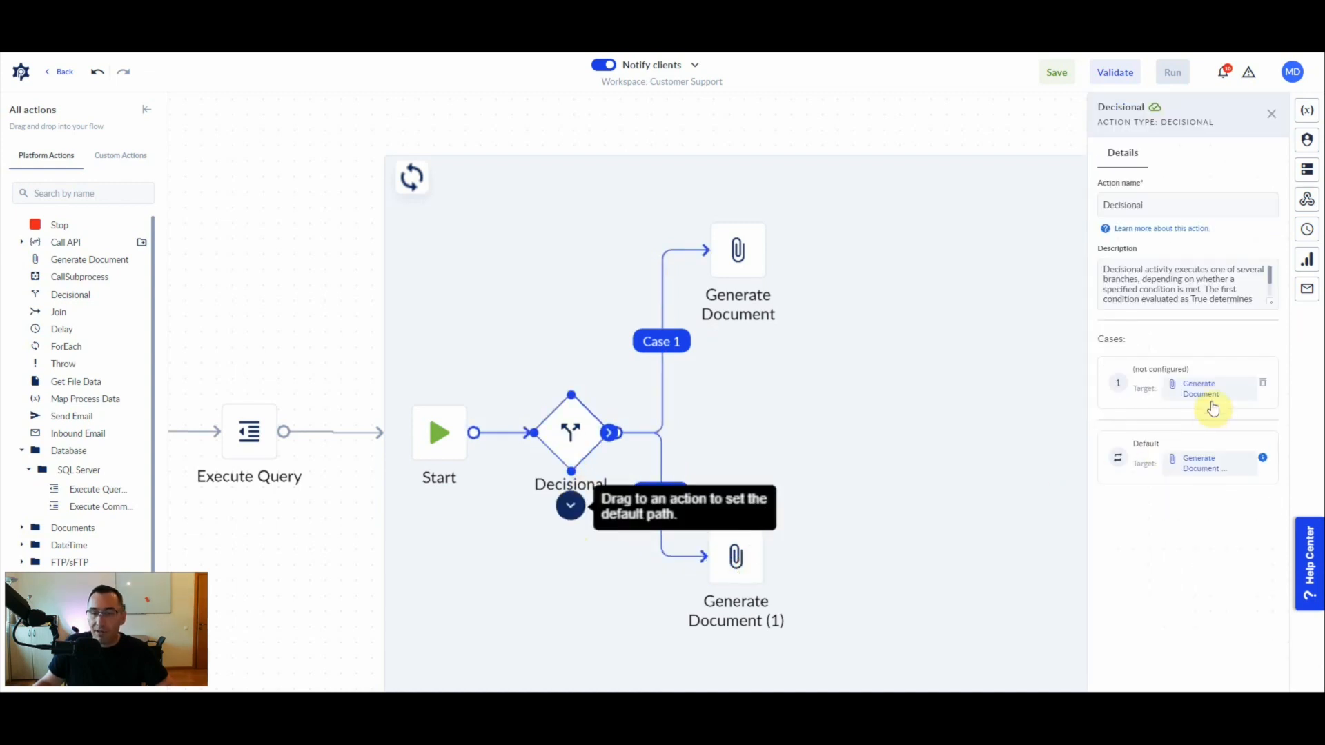
pyautogui.click(1132, 385)
pyautogui.click(908, 188)
pyautogui.write('vip')
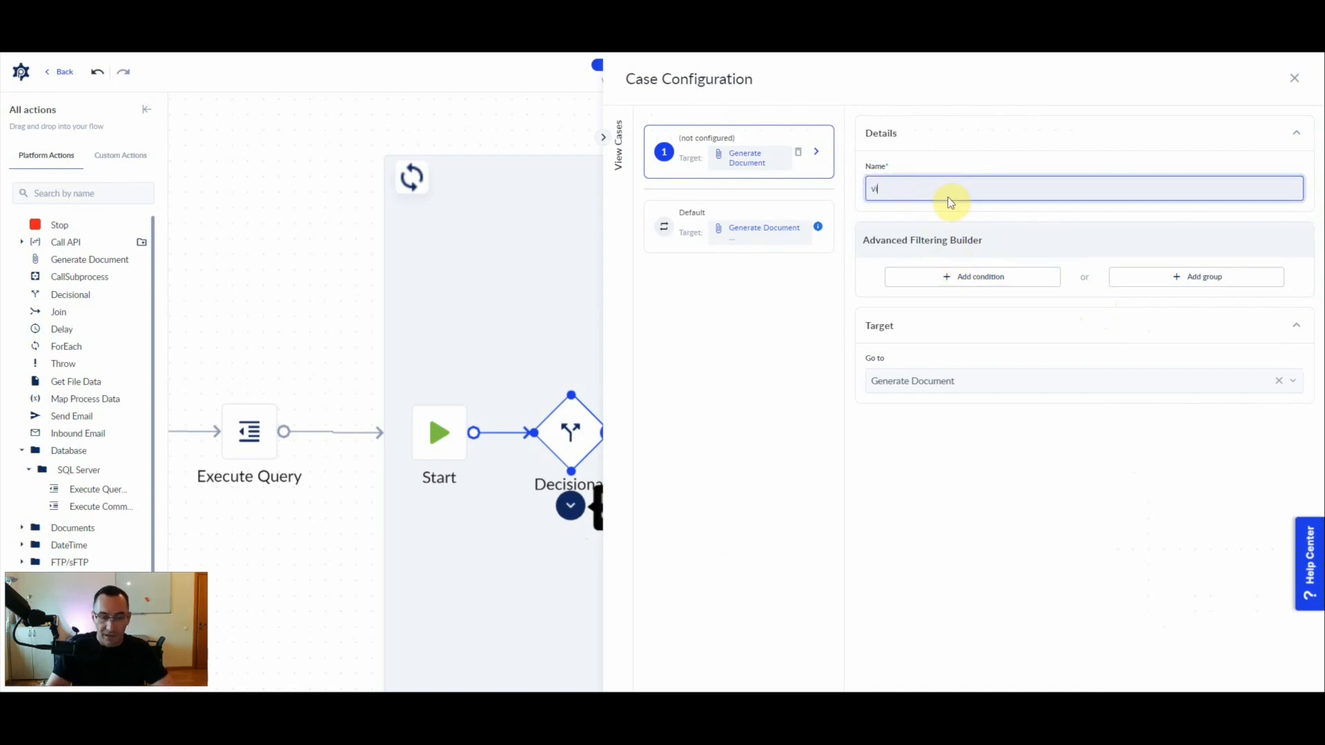
# - Add a condition to the "vip" case requiring client.clientType = vip
pyautogui.click(983, 276)
pyautogui.click(1038, 280)
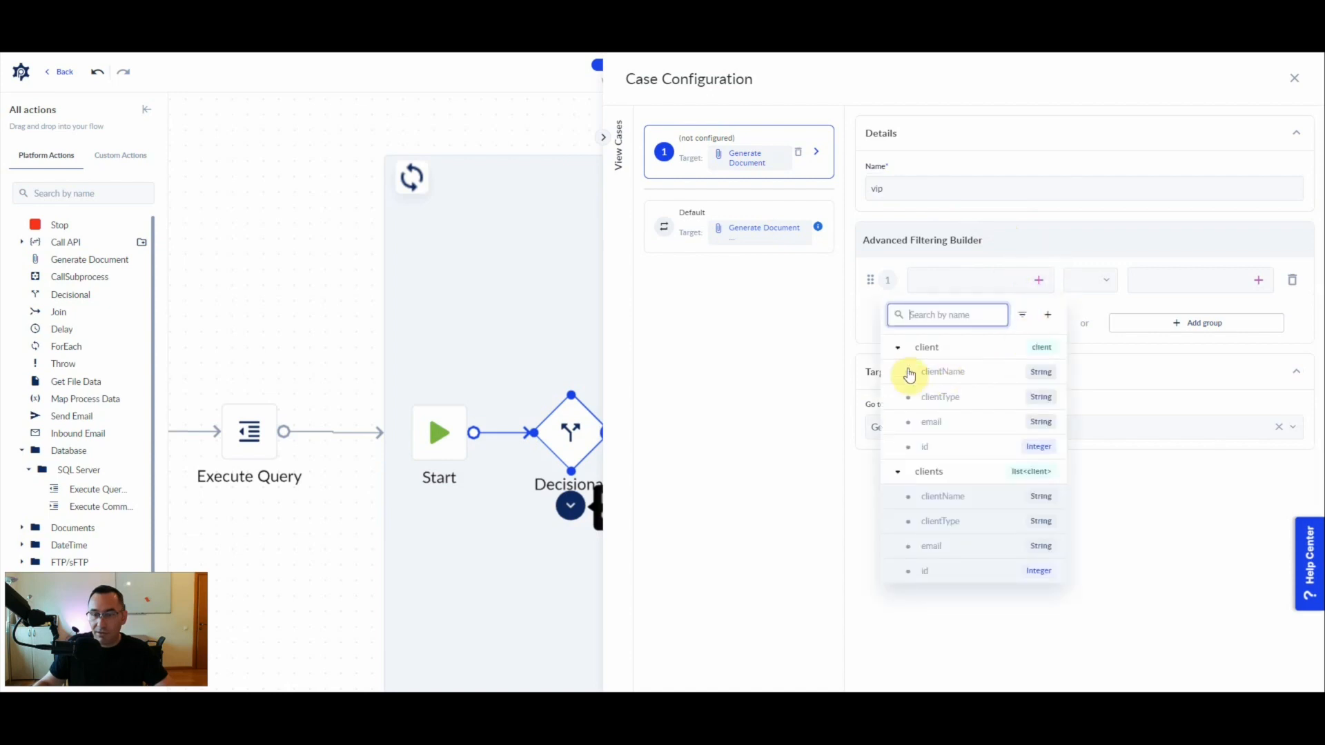
pyautogui.click(942, 398)
pyautogui.click(1095, 280)
pyautogui.click(1110, 319)
pyautogui.click(1140, 277)
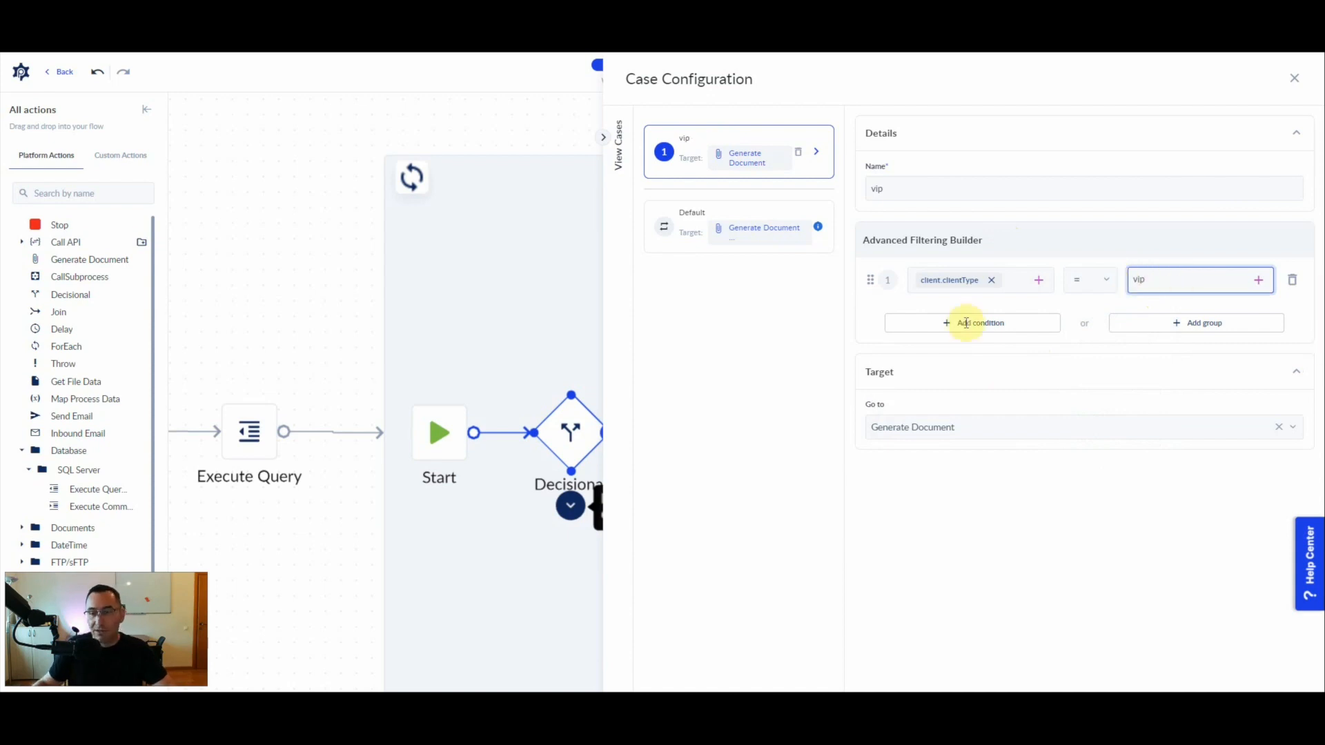
# - Rerun the Execute Query test and examine each client's type to see which Decisional branch it would follow
pyautogui.click(249, 432)
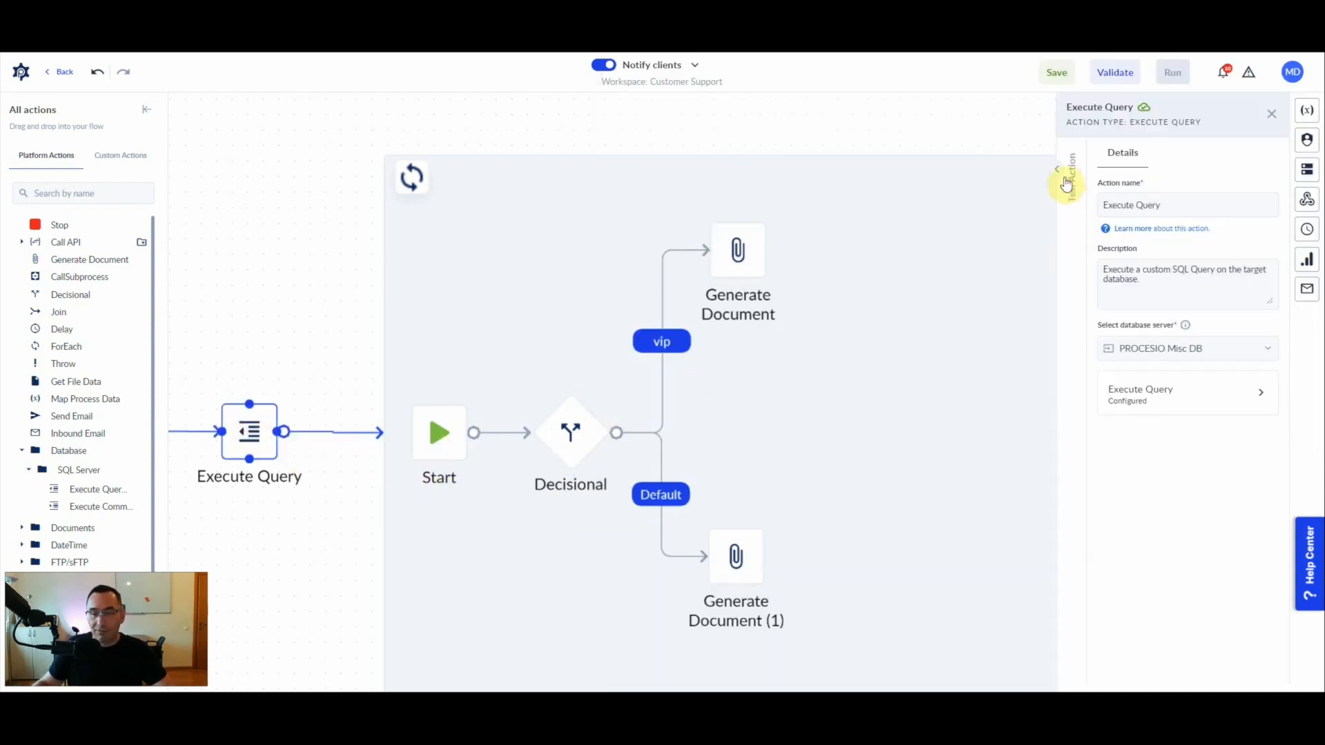
pyautogui.click(834, 381)
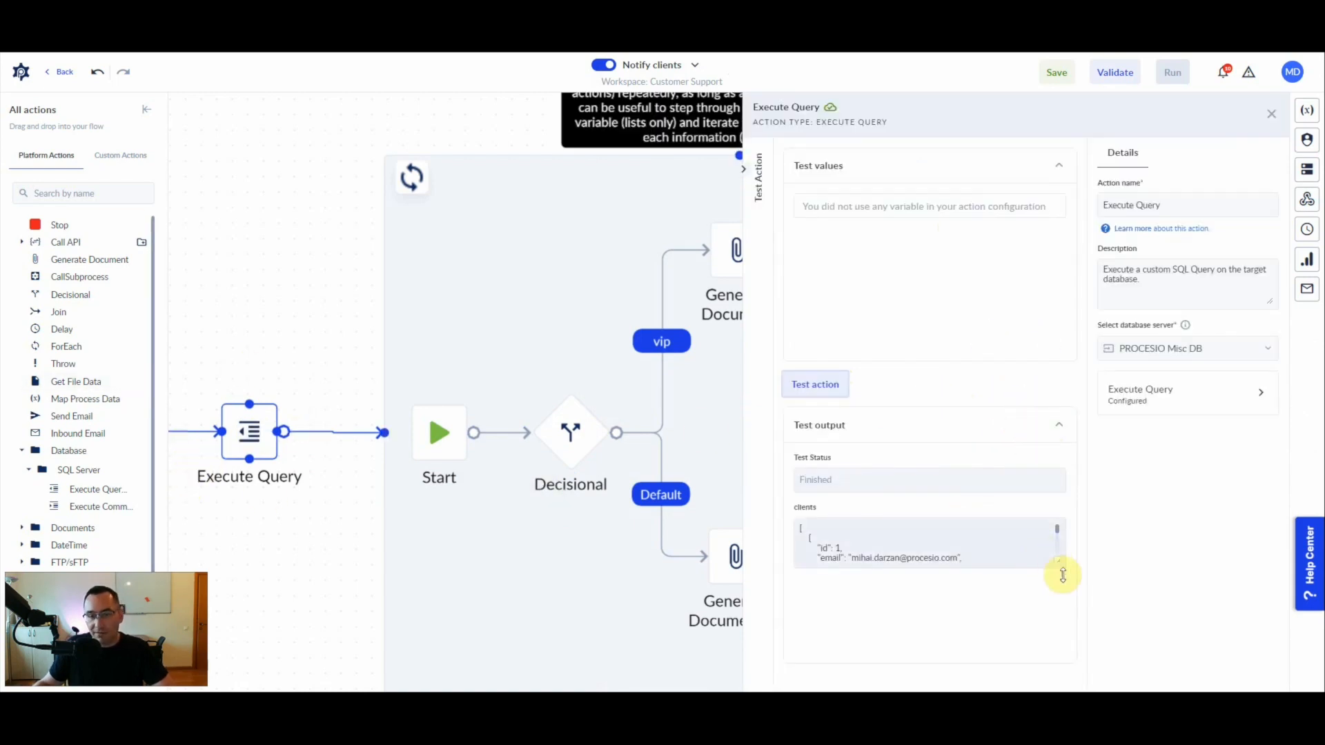
pyautogui.moveTo(1057, 561); pyautogui.dragTo(1056, 647)
pyautogui.scroll(-2, 911, 594)
pyautogui.scroll(2, 909, 597)
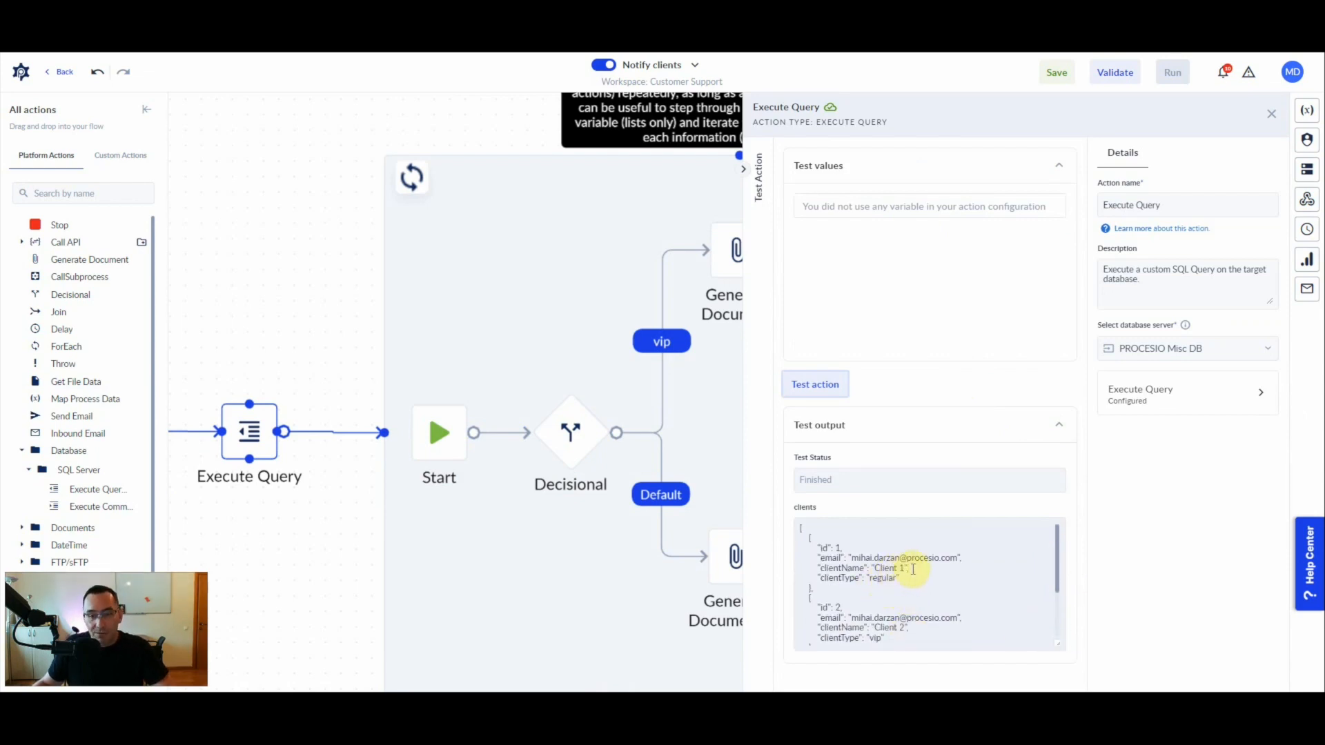
pyautogui.scroll(-2, 915, 570)
pyautogui.scroll(2, 915, 571)
pyautogui.scroll(-2, 914, 570)
pyautogui.click(854, 570)
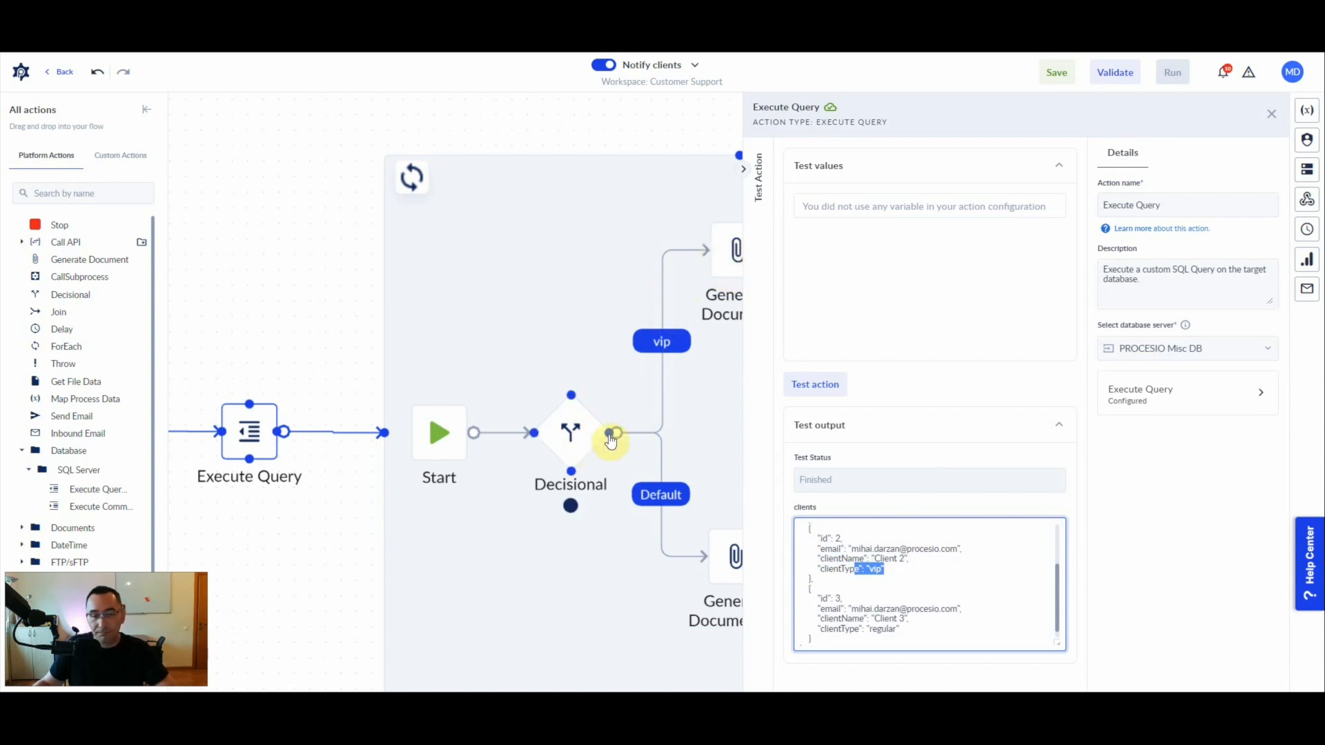
pyautogui.scroll(-1, 875, 572)
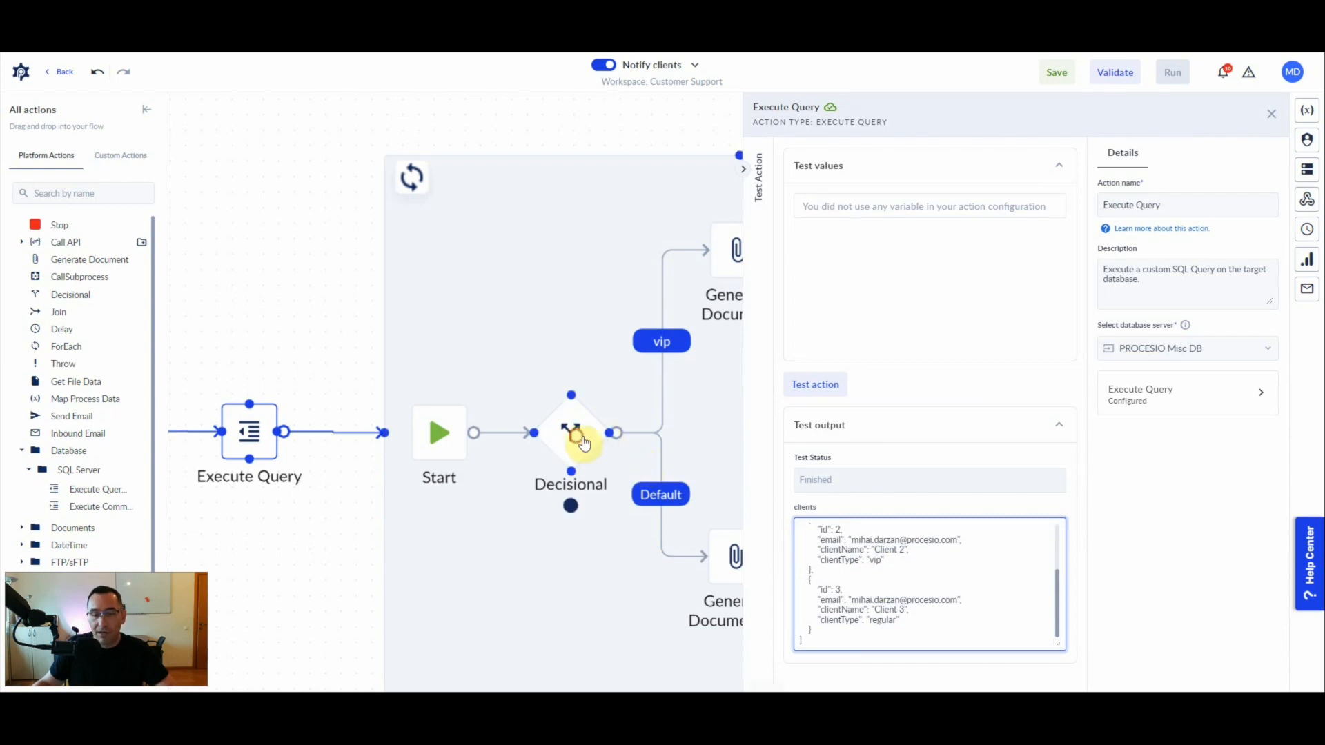
# - Review the condition and target of the Decisional action's "vip" case
pyautogui.click(583, 442)
pyautogui.click(738, 261)
pyautogui.click(581, 445)
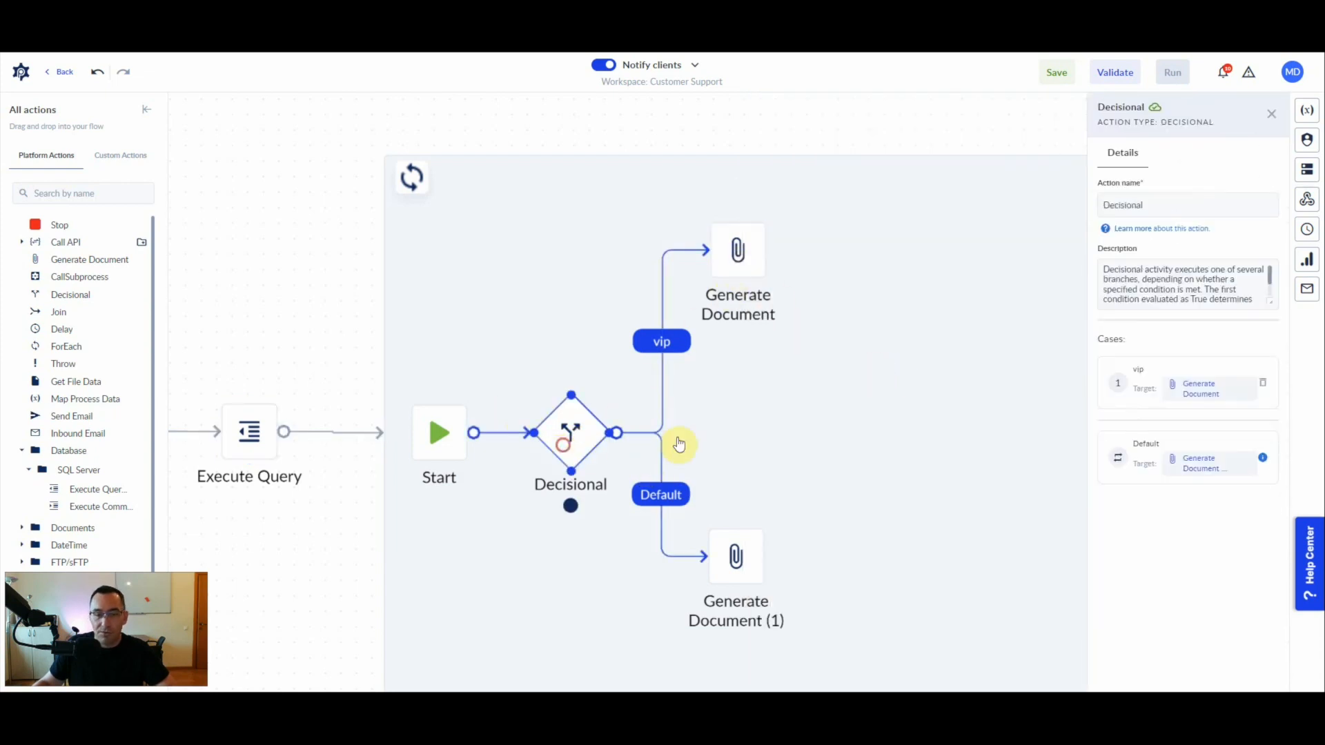
pyautogui.click(1047, 404)
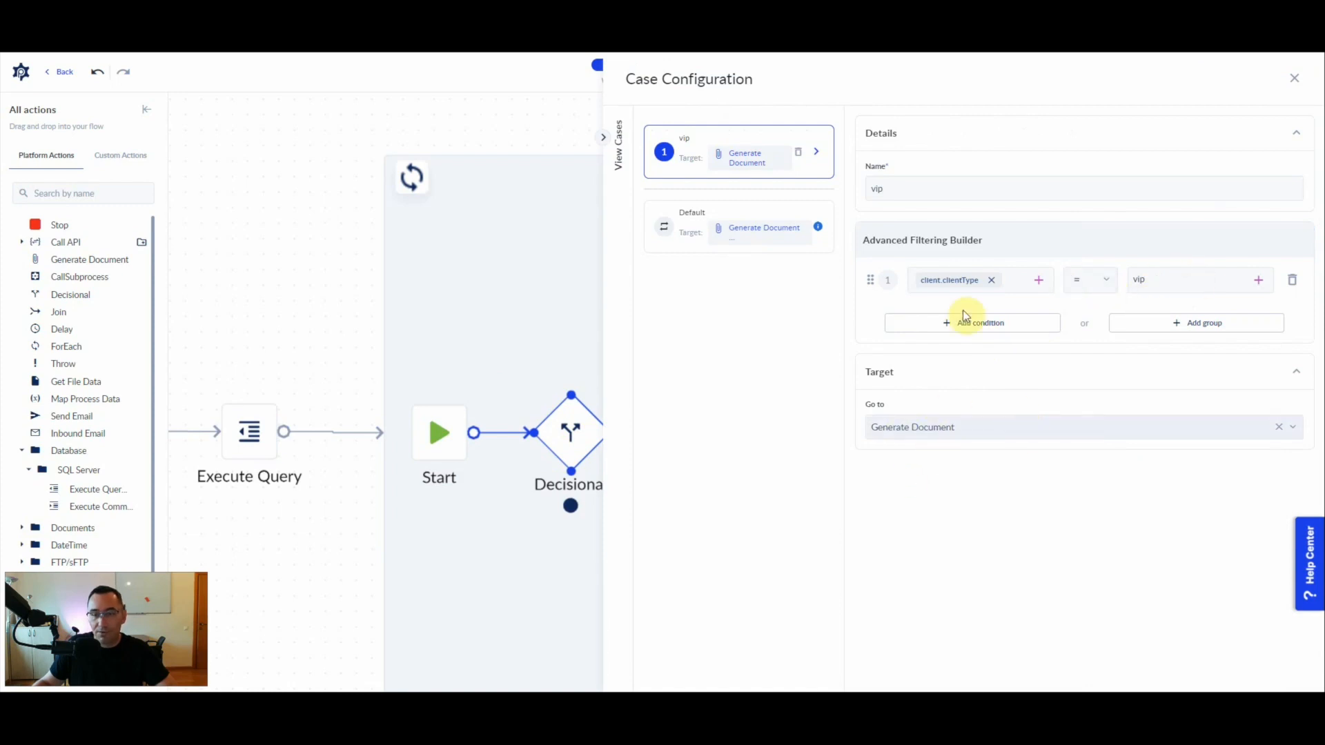
pyautogui.click(490, 286)
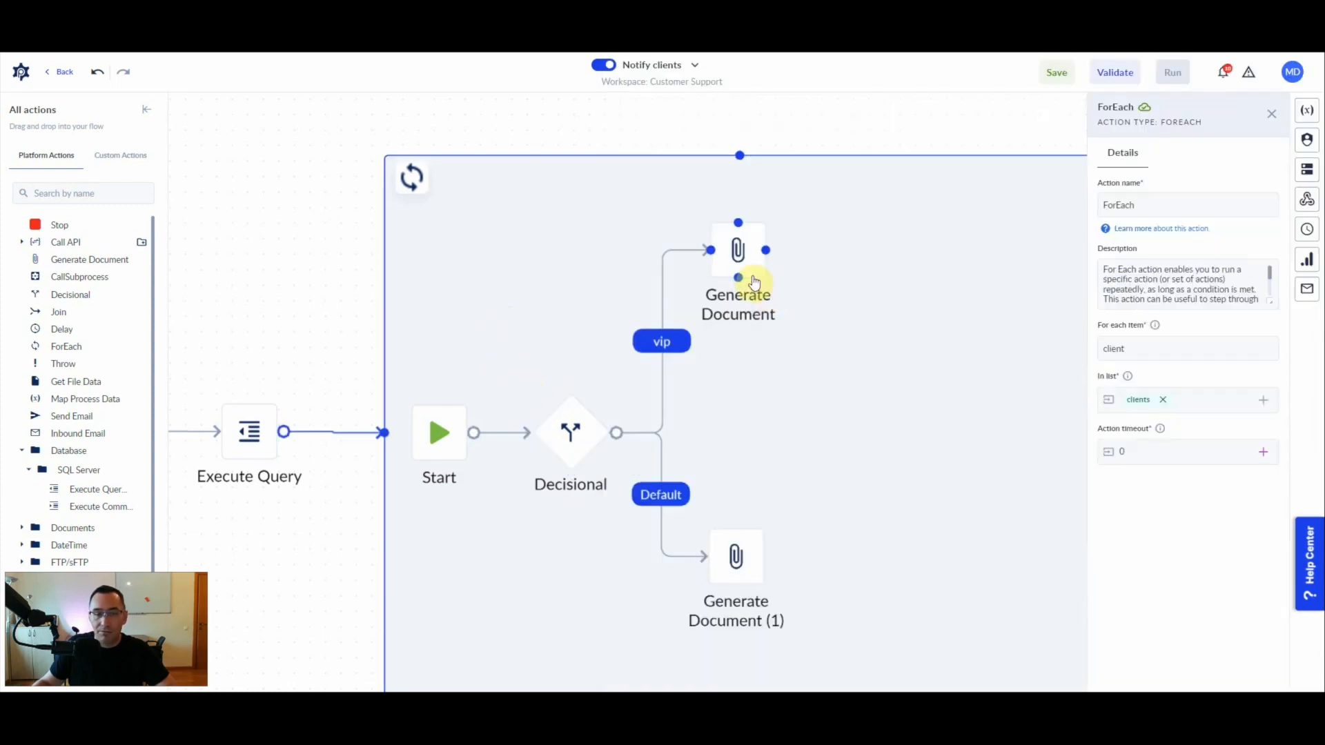
# - Rename the Generate Document action on the vip branch to "Generate Document VIP"
pyautogui.click(739, 250)
pyautogui.click(1204, 206)
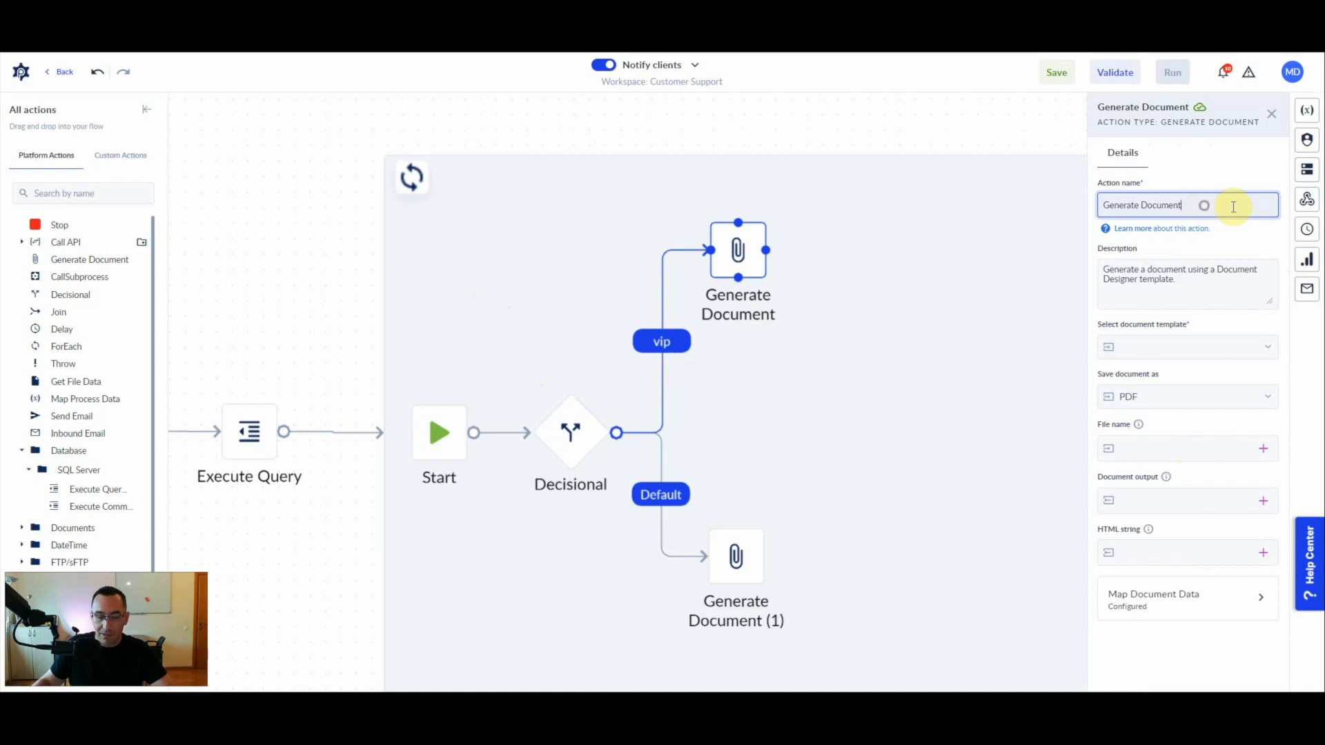
pyautogui.write('VIP')
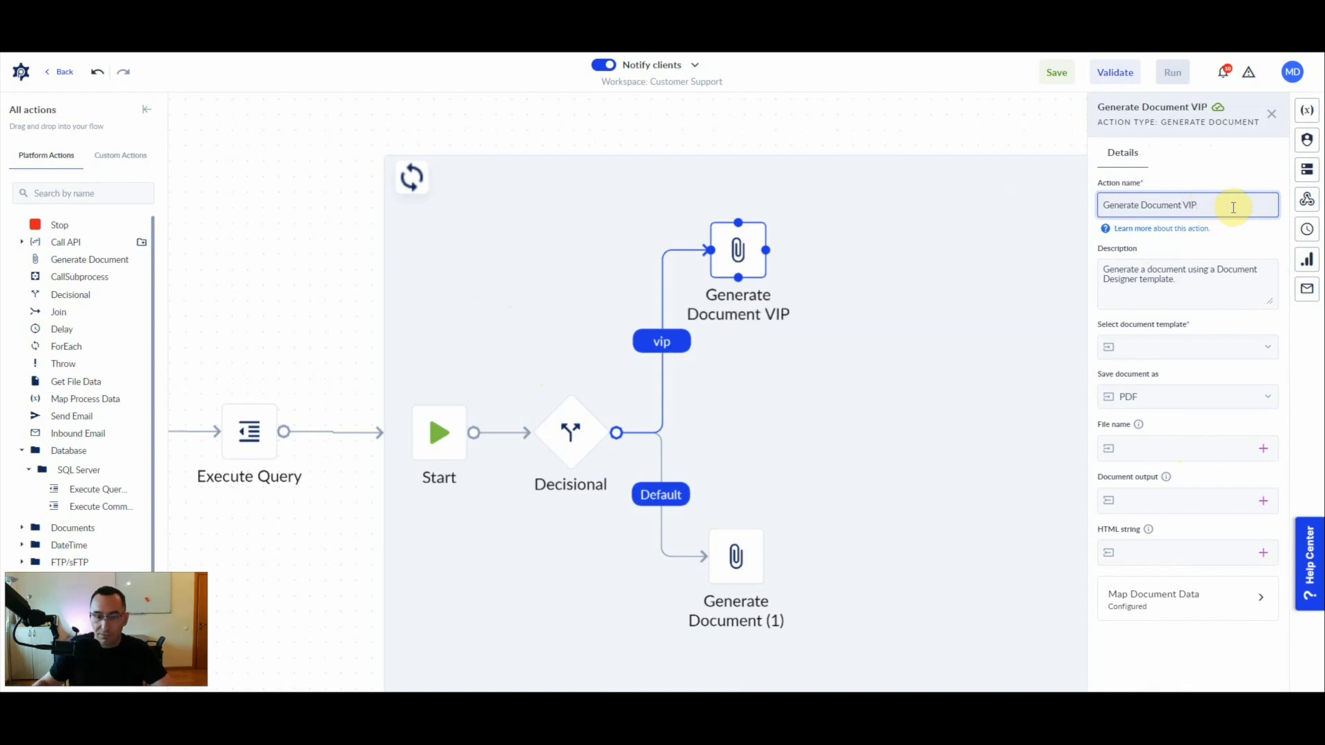
# - Rename the Generate Document action on the Default branch to "Generate Document REGULAR"
pyautogui.click(736, 553)
pyautogui.moveTo(1181, 206); pyautogui.dragTo(1209, 207)
pyautogui.press('BackSpace')
pyautogui.write('REGULAR')
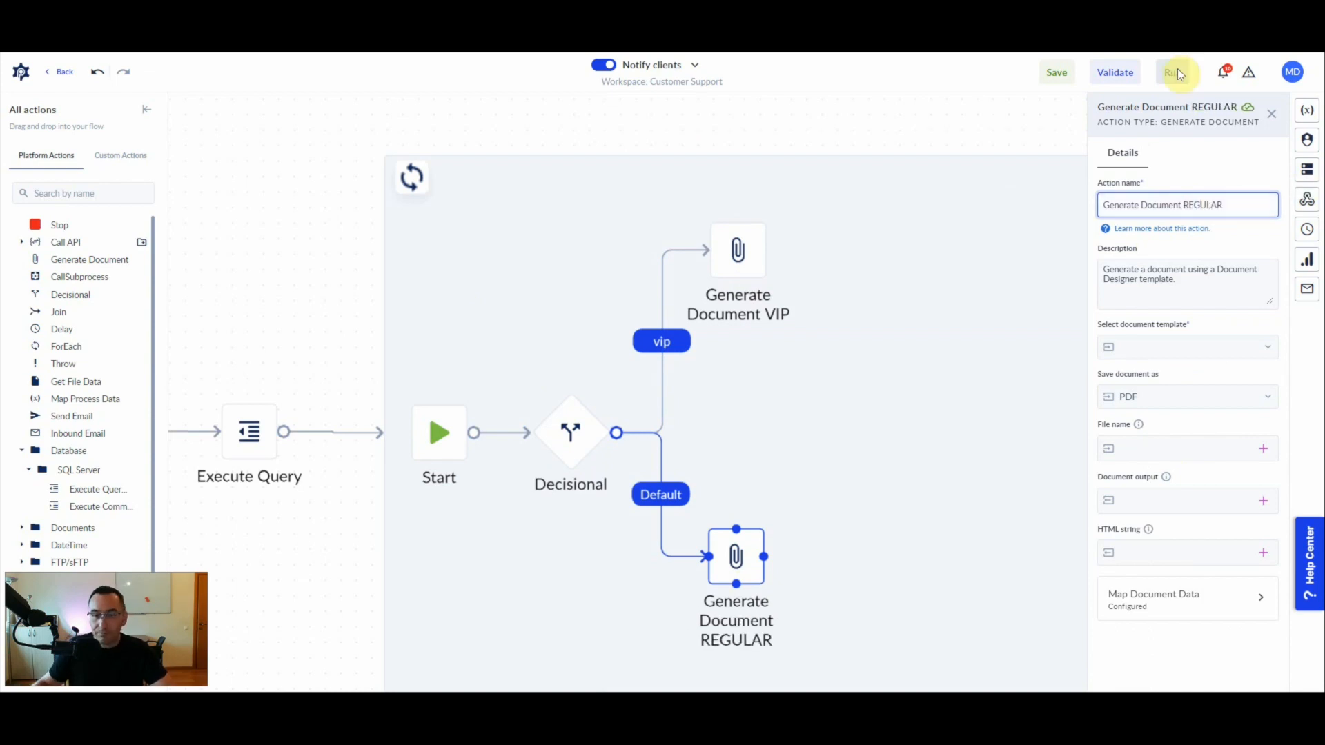
# - Review the condition and target of the "vip" case against the two Generate Document branches
pyautogui.click(573, 436)
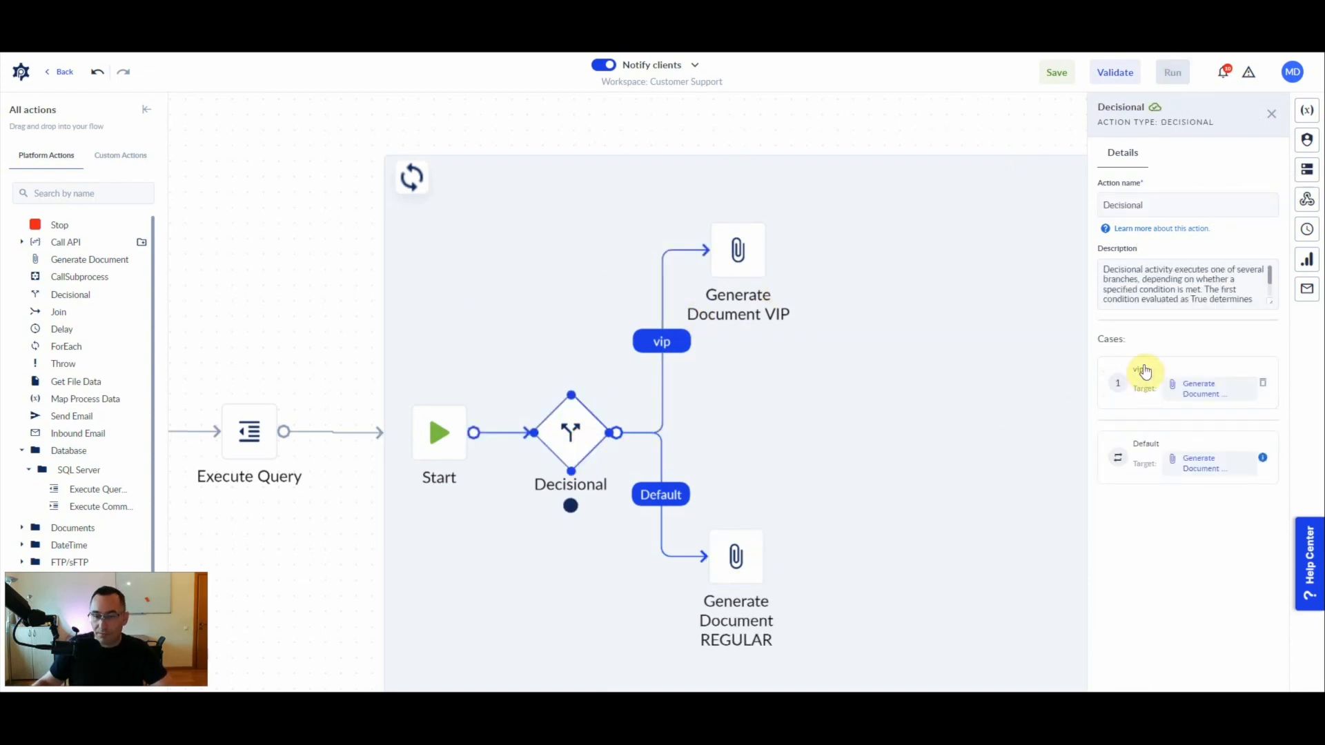
pyautogui.click(1146, 388)
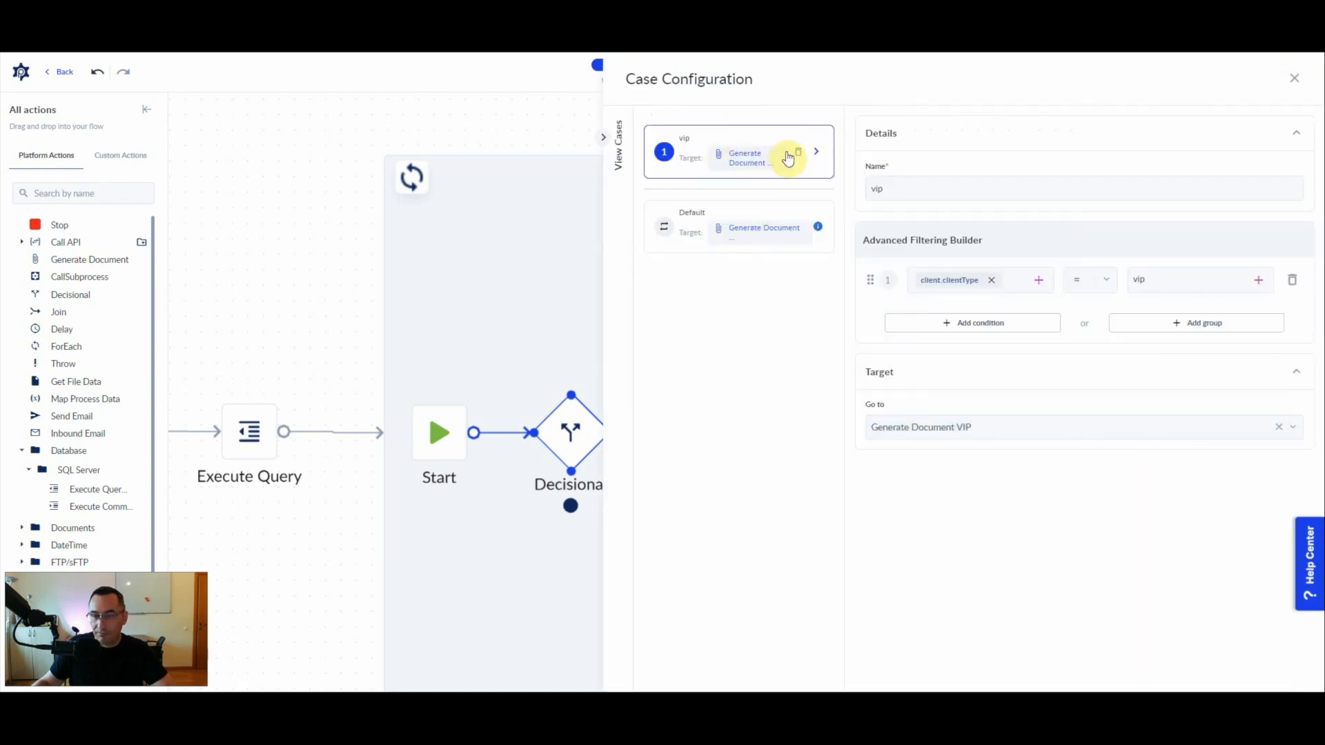
pyautogui.click(588, 290)
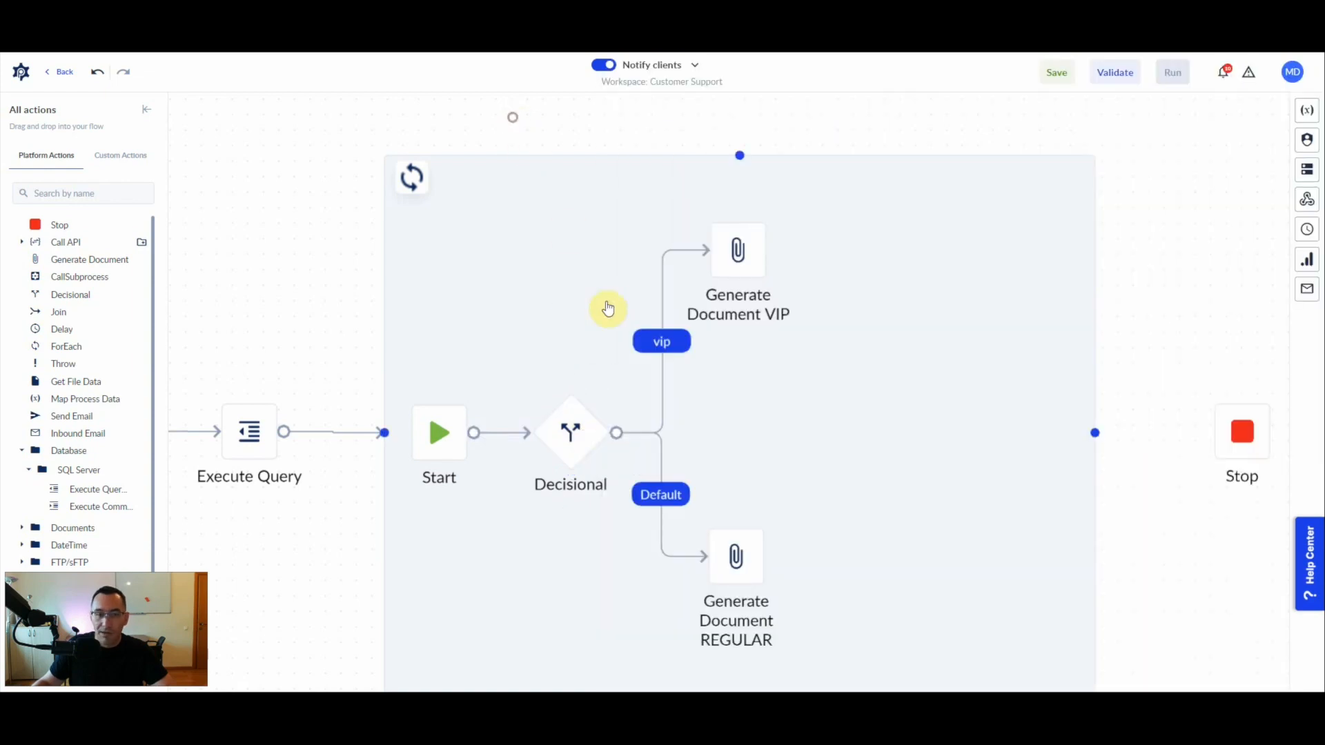
pyautogui.scroll(-2, 345, 324)
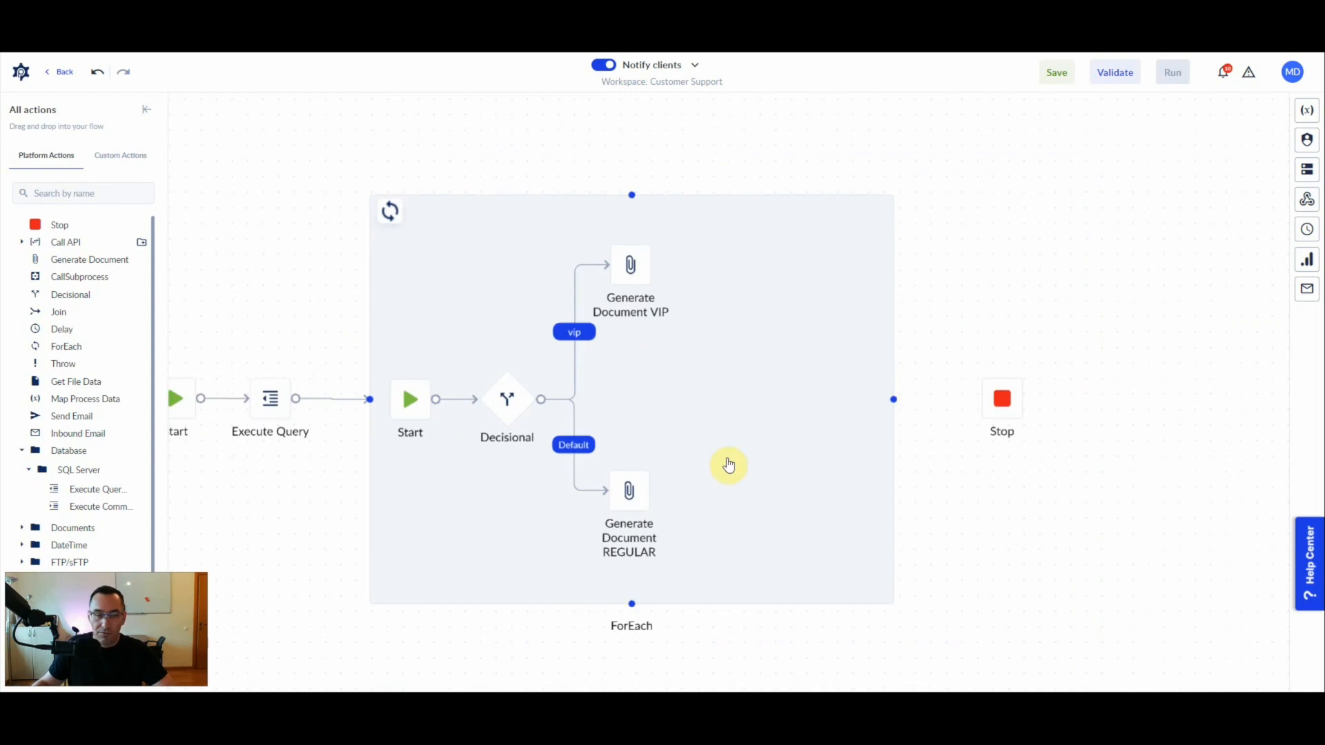
pyautogui.scroll(1, 690, 448)
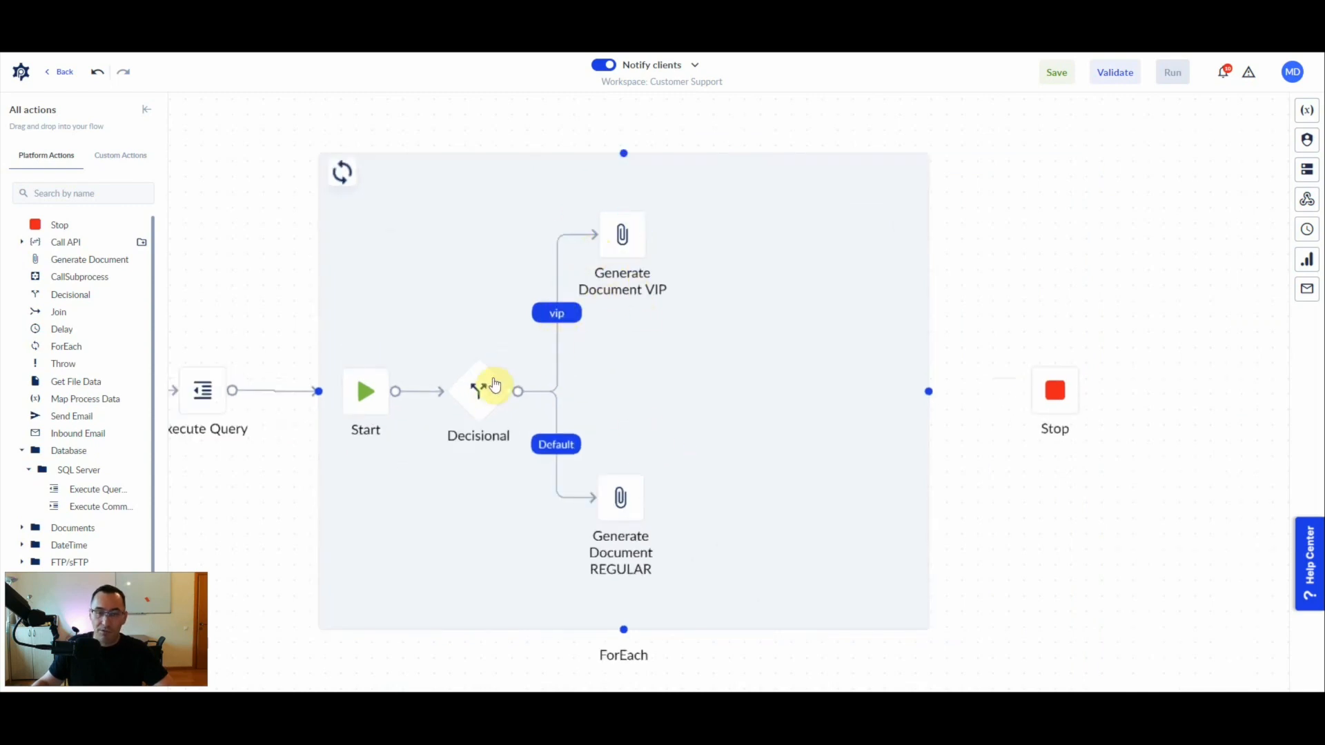
pyautogui.click(560, 322)
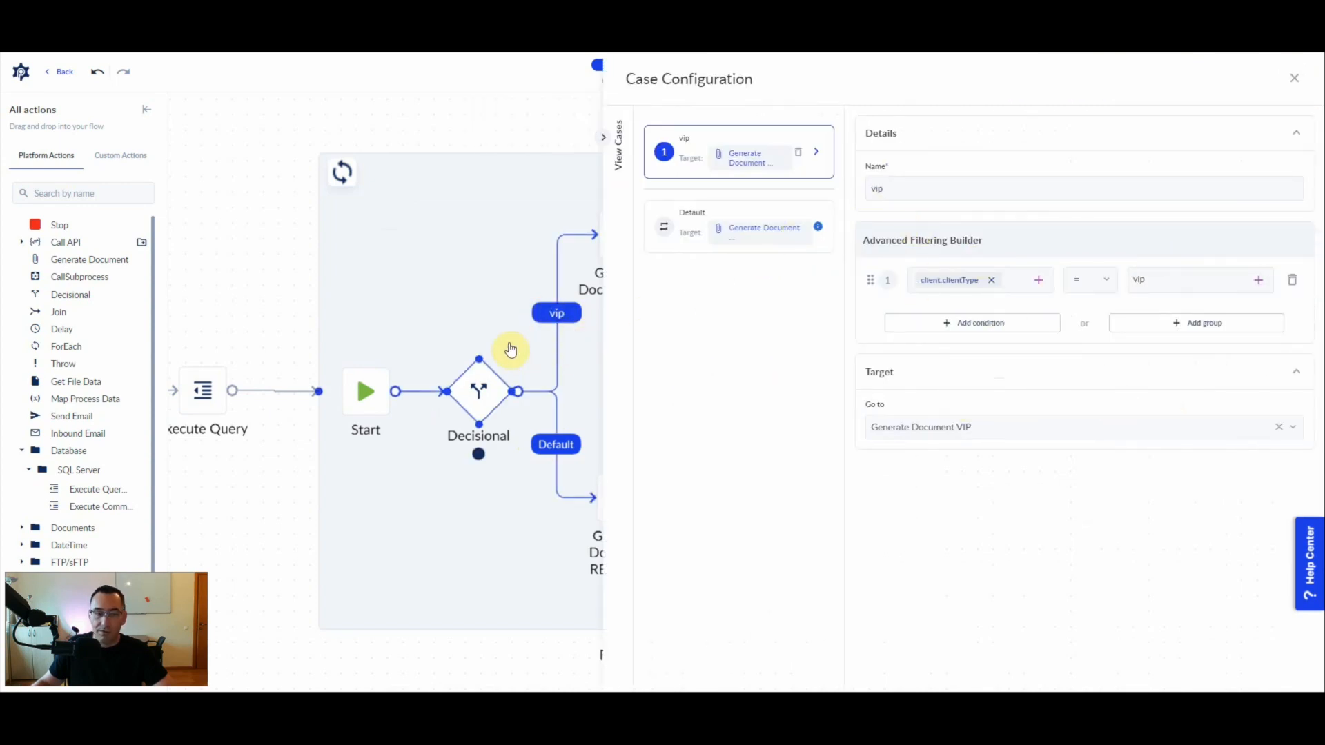
pyautogui.click(504, 312)
# - Add a Join action inside the ForEach loop and connect both Generate Document actions to it
pyautogui.click(617, 264)
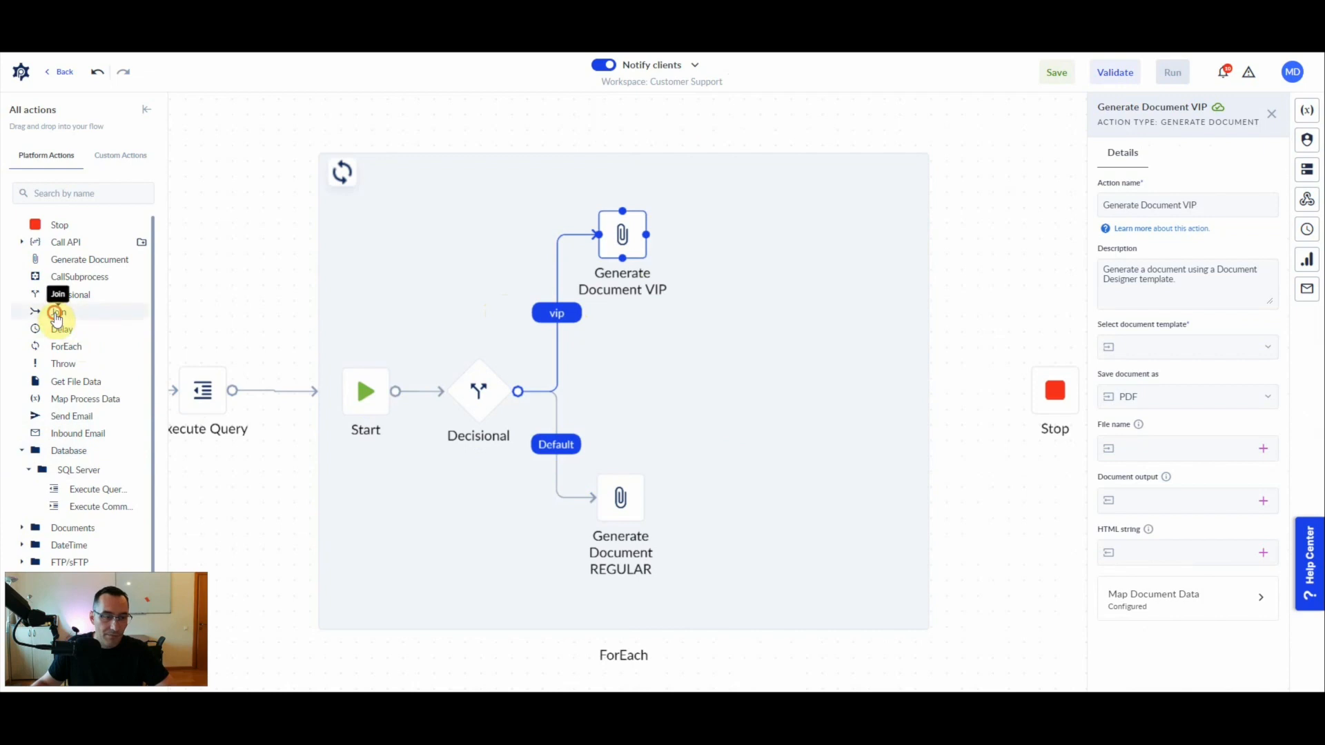
pyautogui.moveTo(56, 311); pyautogui.dragTo(699, 380)
pyautogui.moveTo(646, 234); pyautogui.dragTo(680, 394)
pyautogui.moveTo(643, 498); pyautogui.dragTo(718, 384)
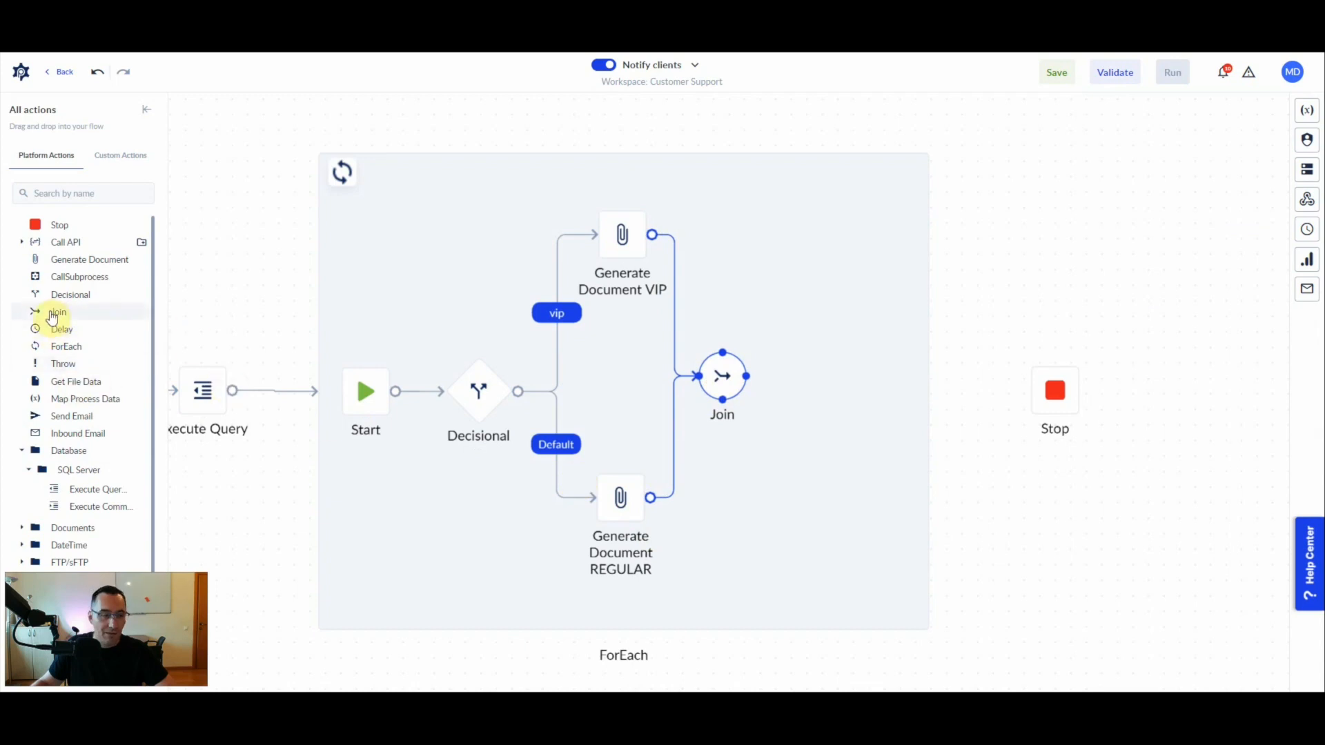
# - Add a Send Email action after the Join and connect the ForEach loop to Stop
pyautogui.moveTo(60, 421); pyautogui.dragTo(830, 385)
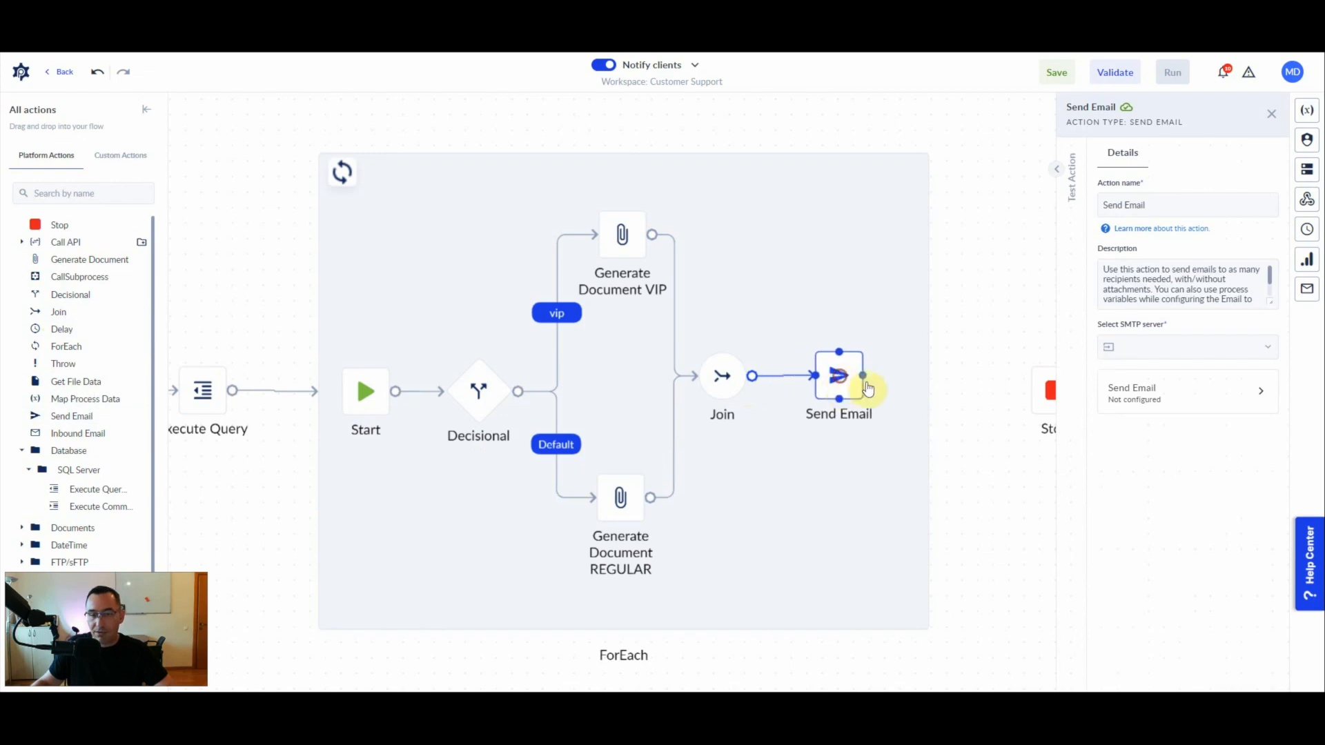
pyautogui.moveTo(929, 390); pyautogui.dragTo(1050, 398)
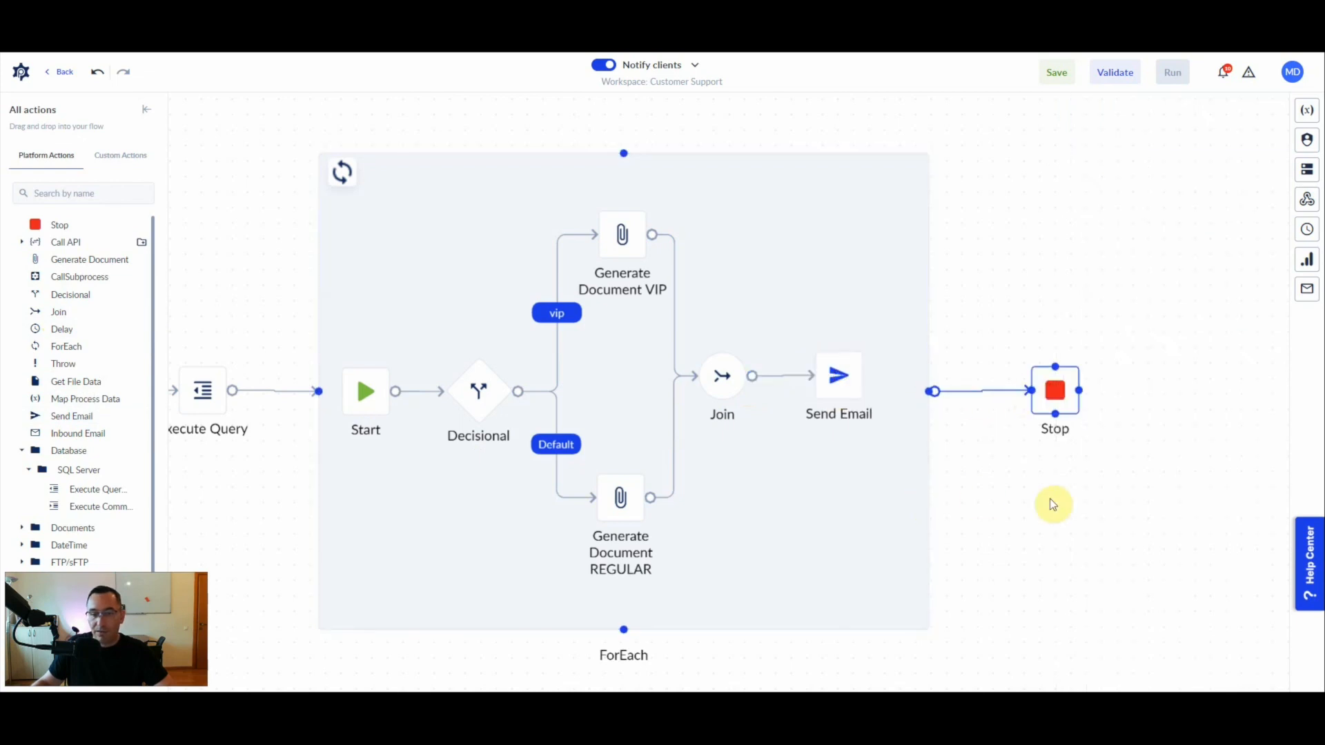
# - Check which SMTP servers are available for the Send Email action
pyautogui.click(838, 378)
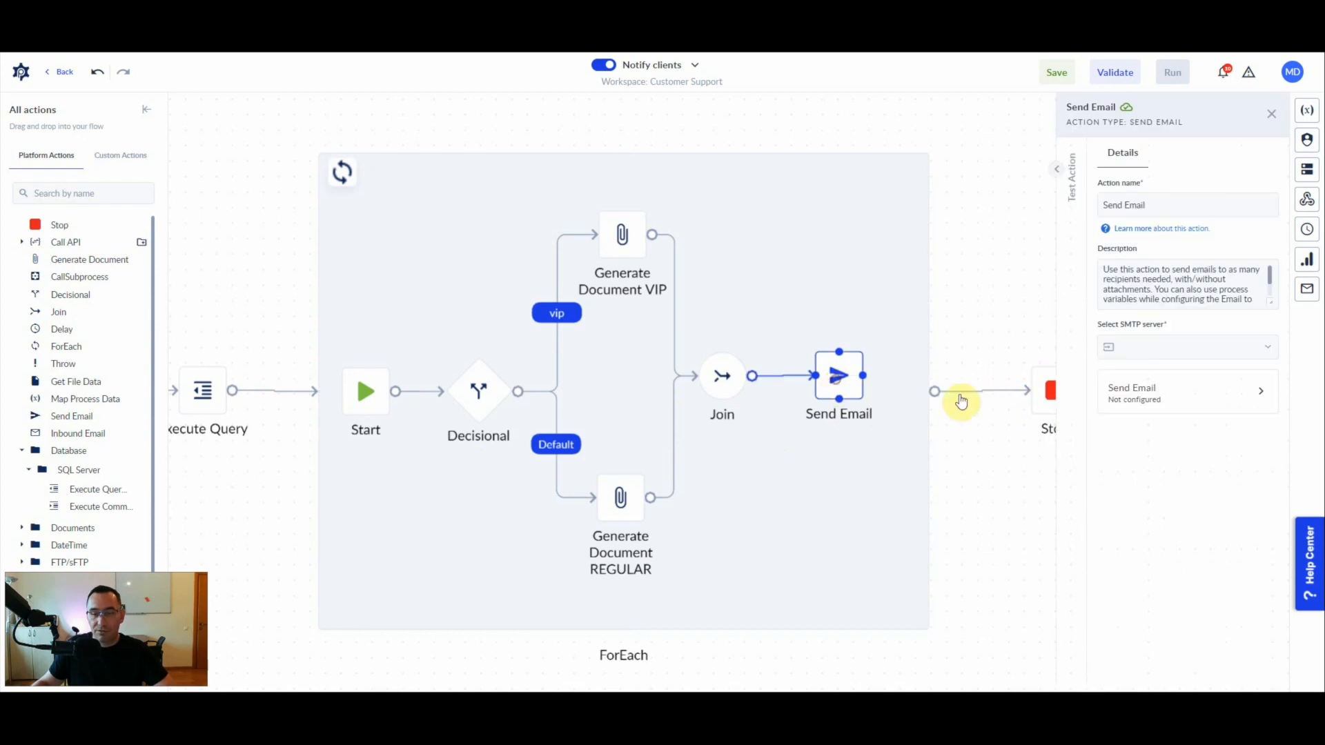
pyautogui.click(1203, 347)
pyautogui.click(1170, 357)
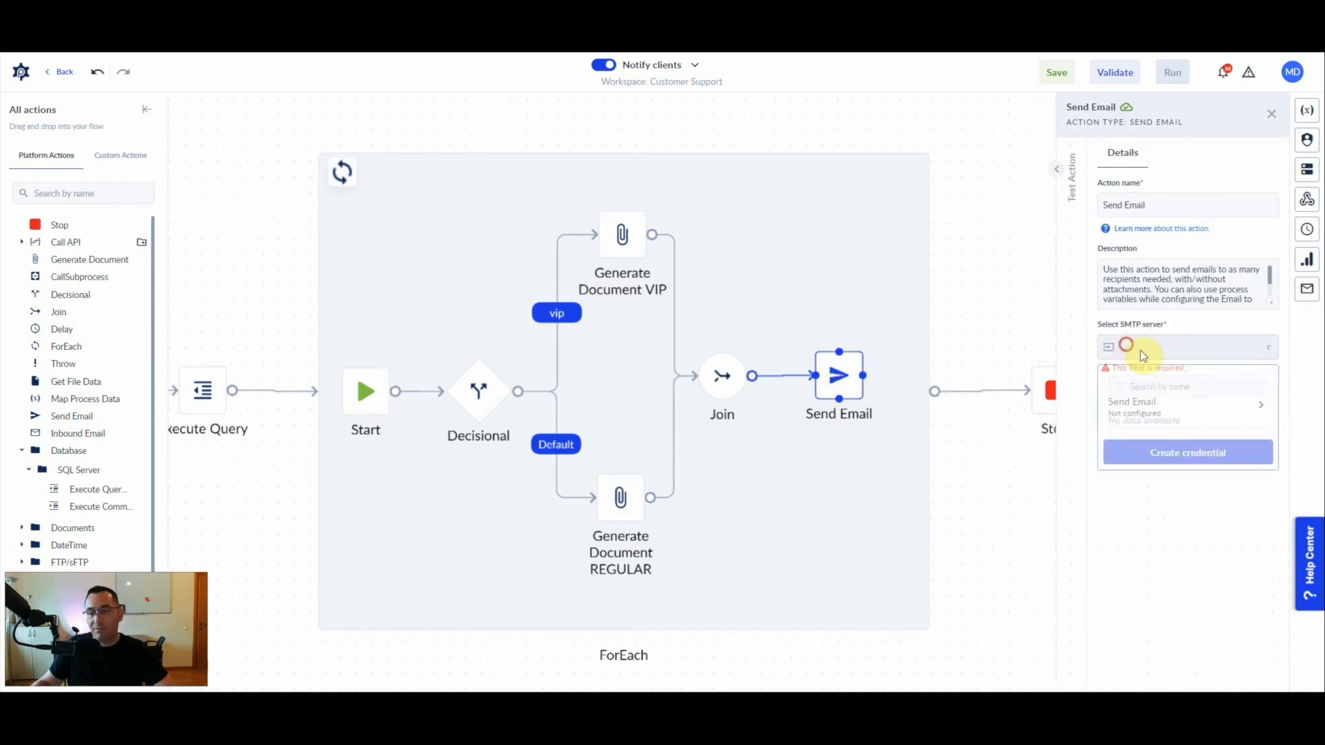
pyautogui.click(1178, 345)
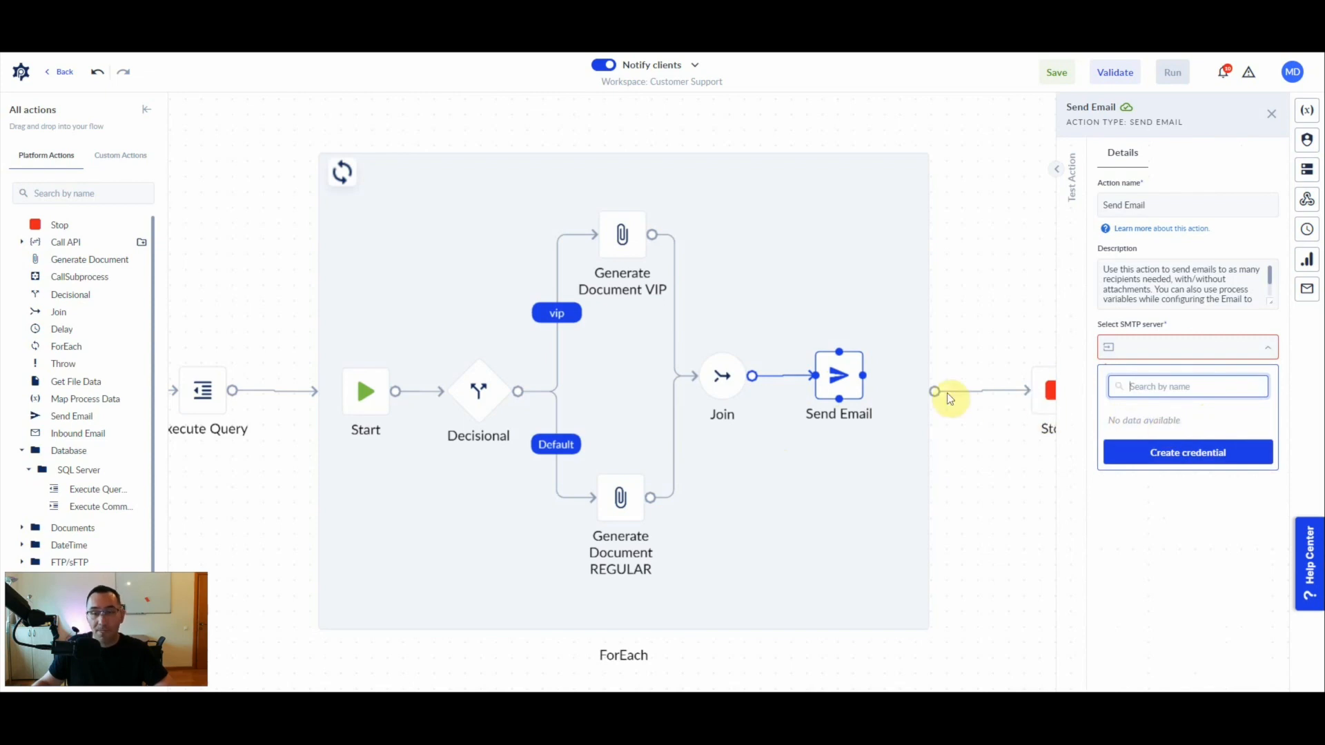
# - Review the two Generate Document actions and Send Email, and examine the document templates available for Generate Document VIP
pyautogui.click(620, 233)
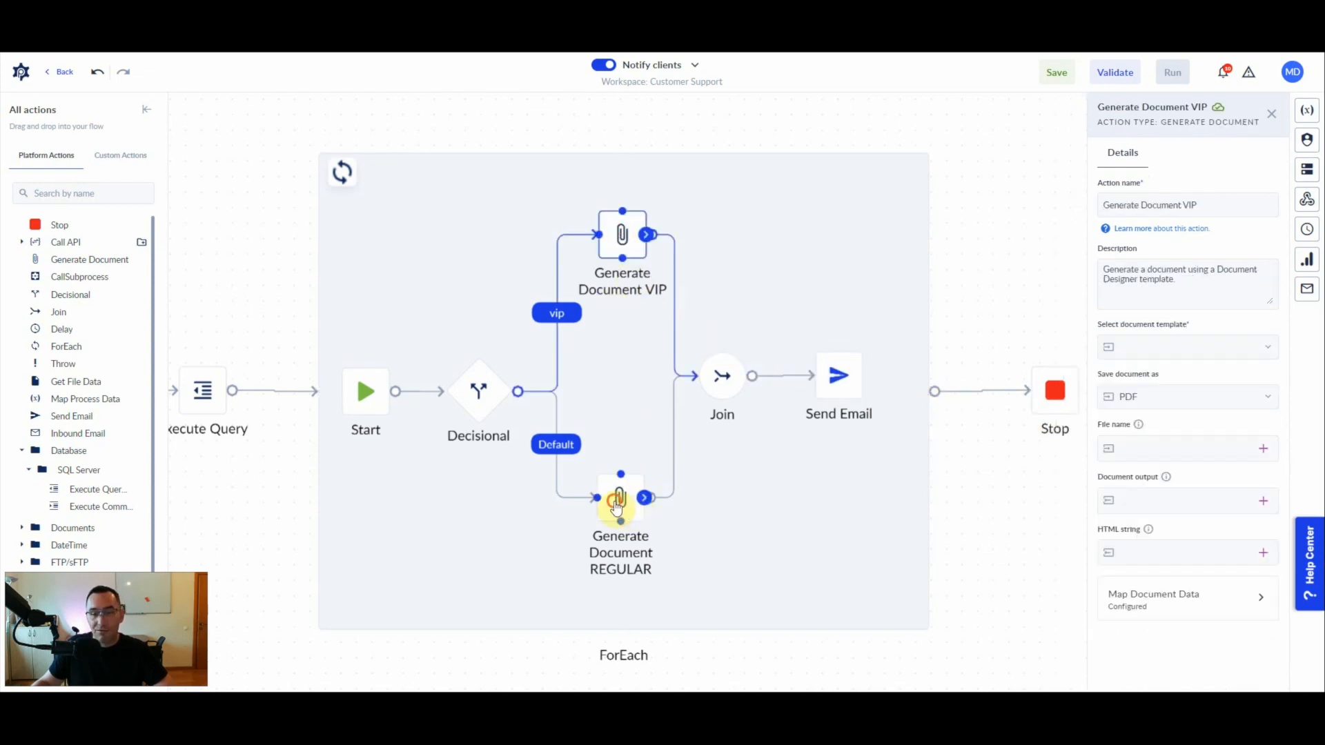
pyautogui.click(621, 498)
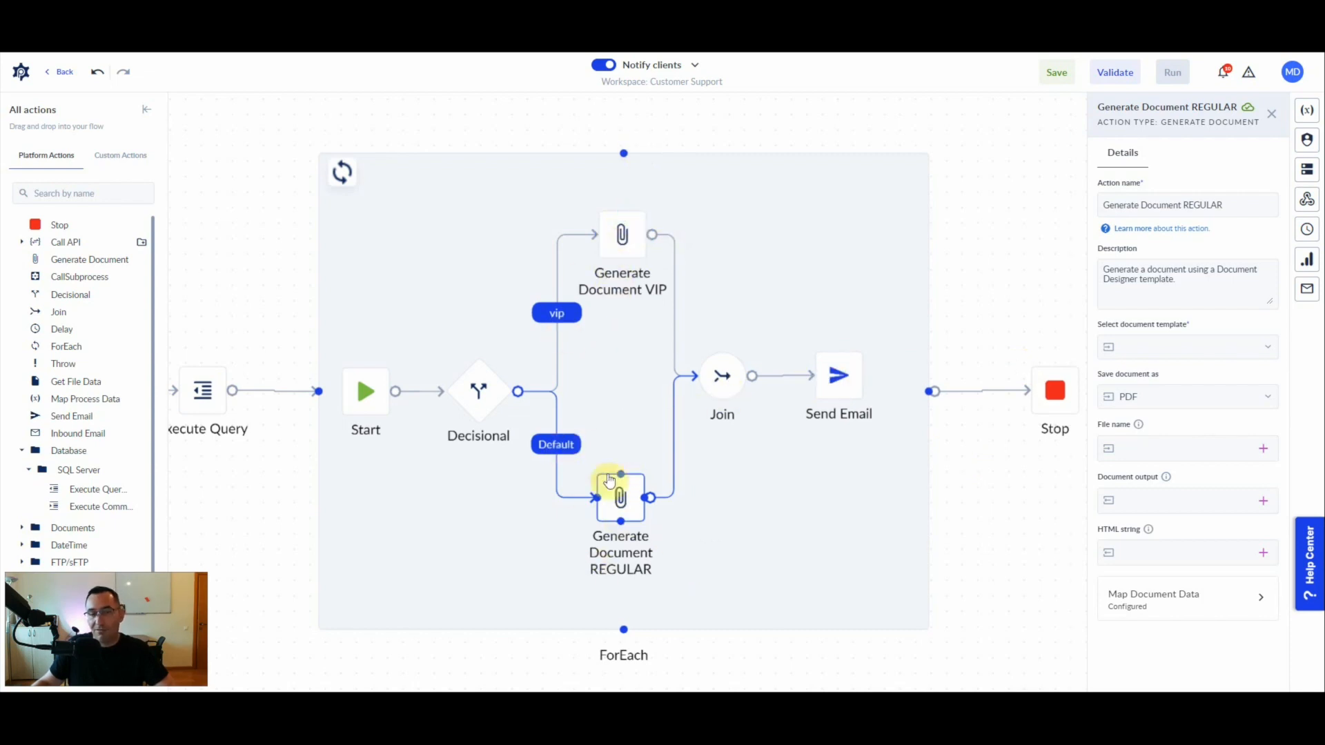
pyautogui.click(622, 233)
pyautogui.click(623, 491)
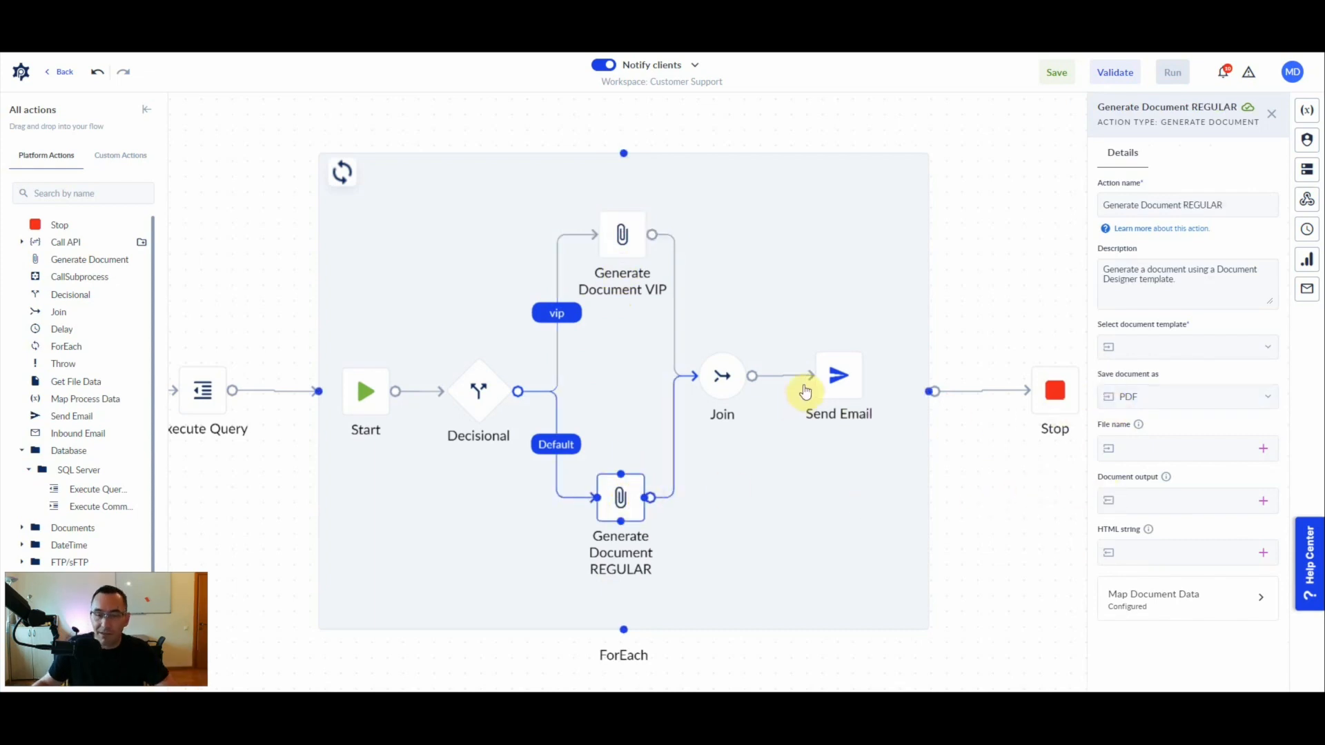
pyautogui.click(834, 379)
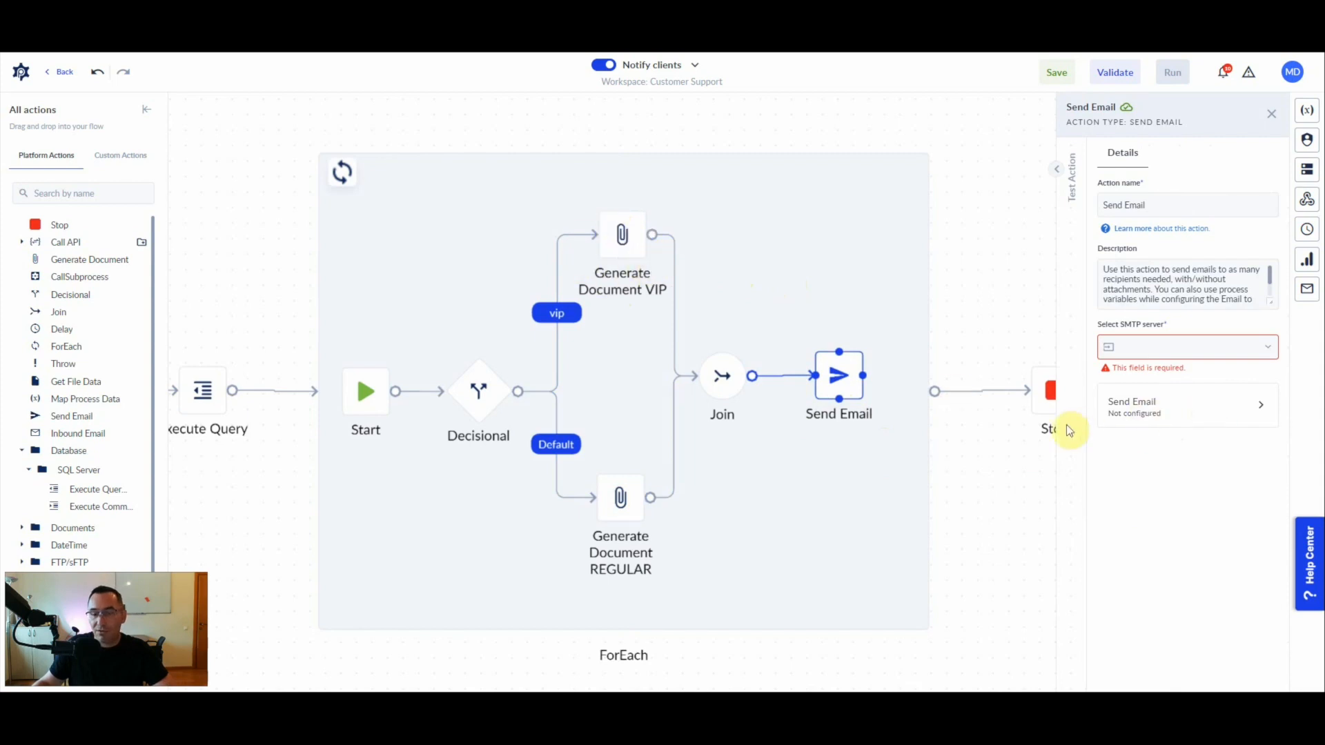
pyautogui.click(611, 228)
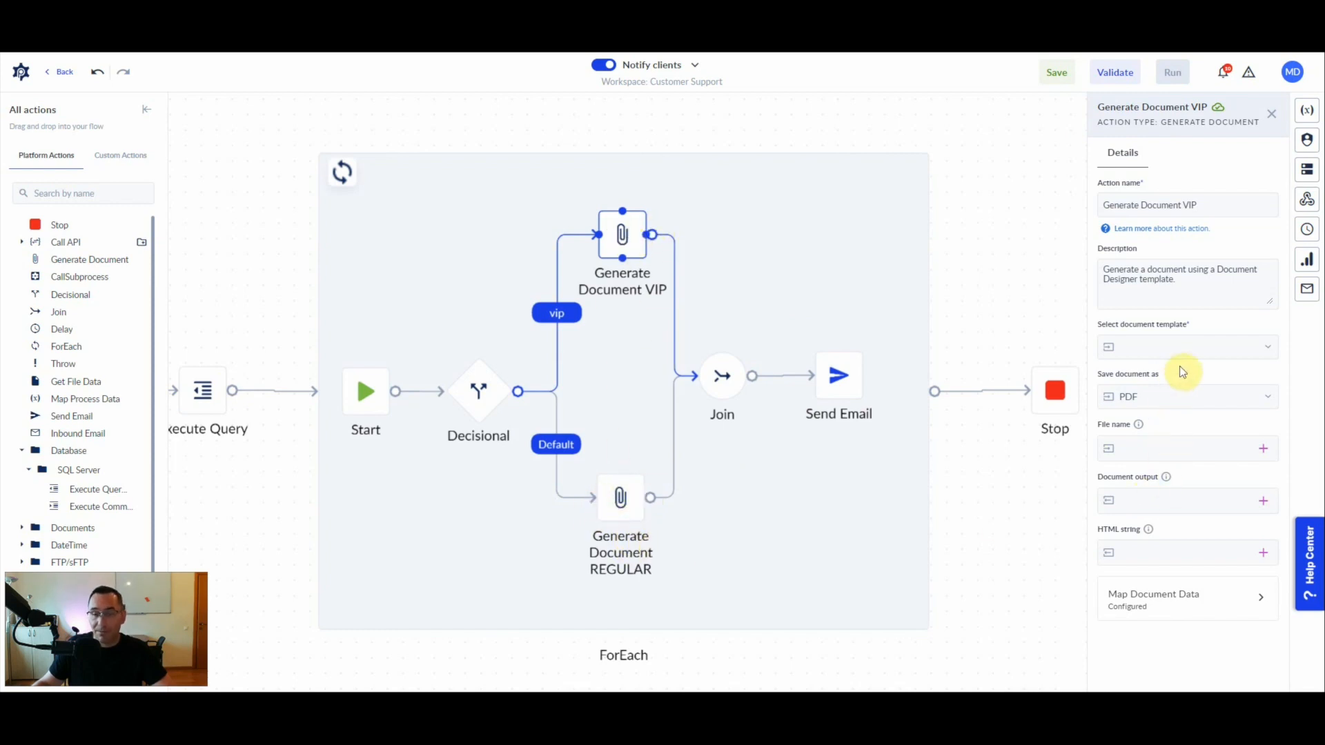
pyautogui.click(1162, 347)
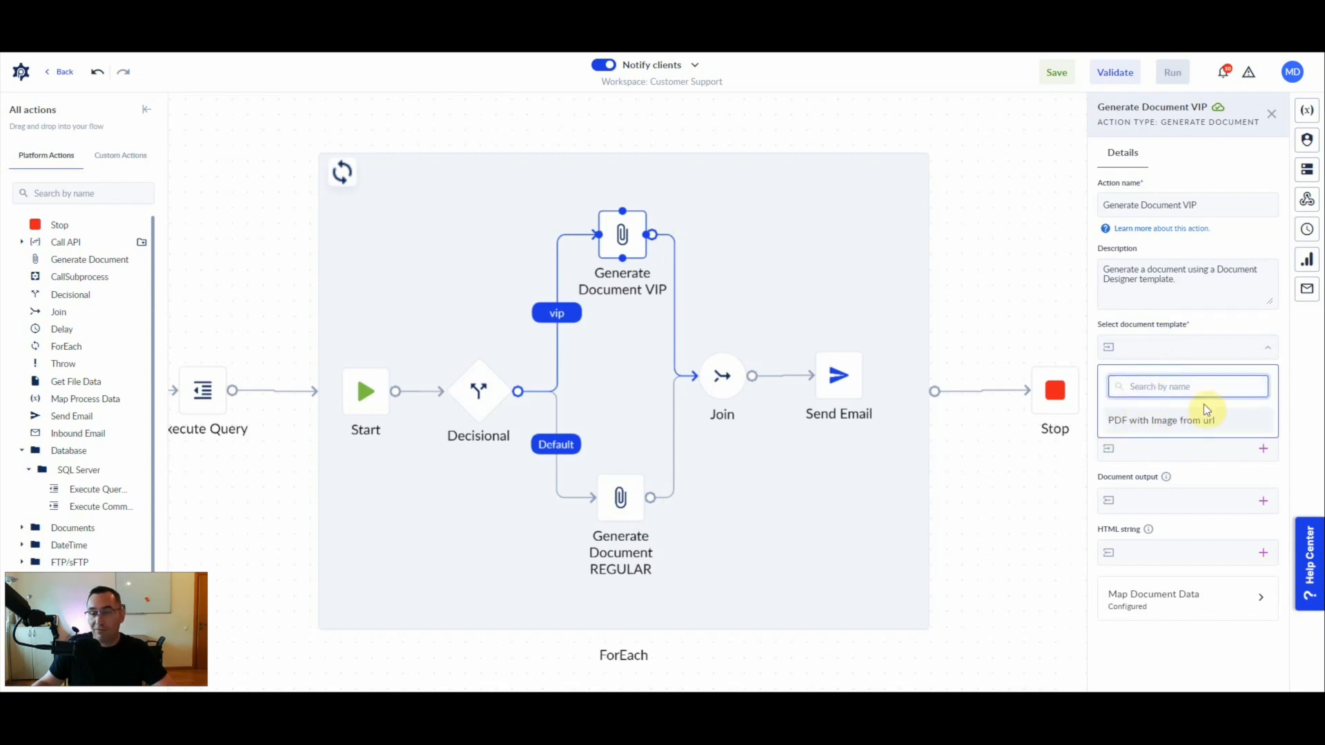
# - Save the "Notify clients" process and validate it
pyautogui.click(1056, 76)
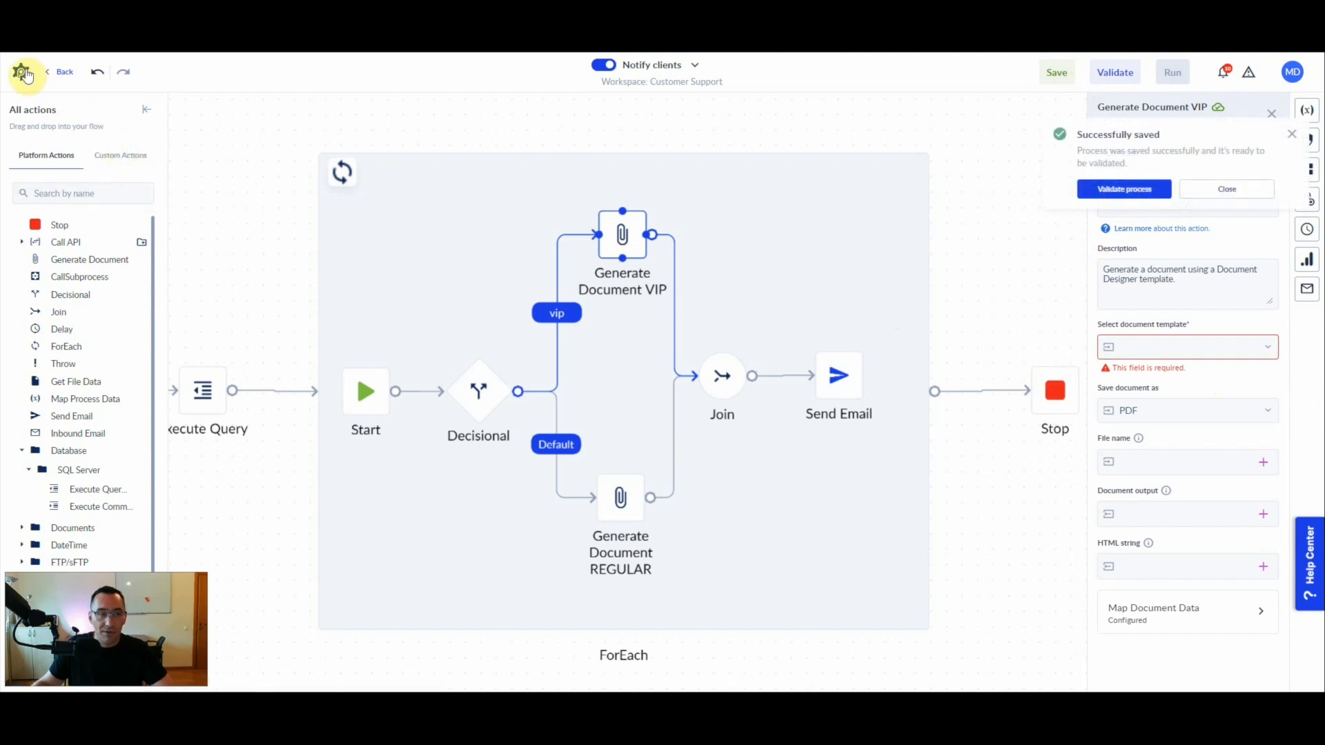
pyautogui.click(1120, 195)
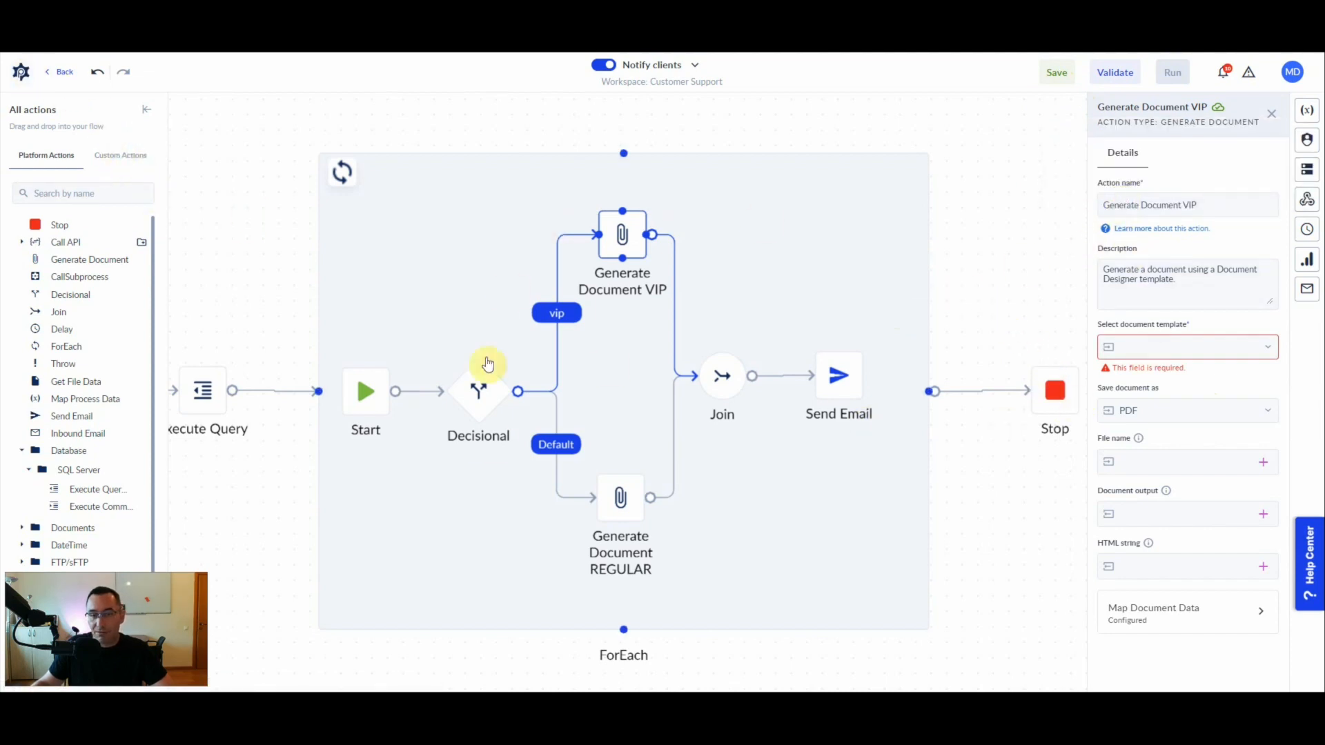
pyautogui.click(1116, 72)
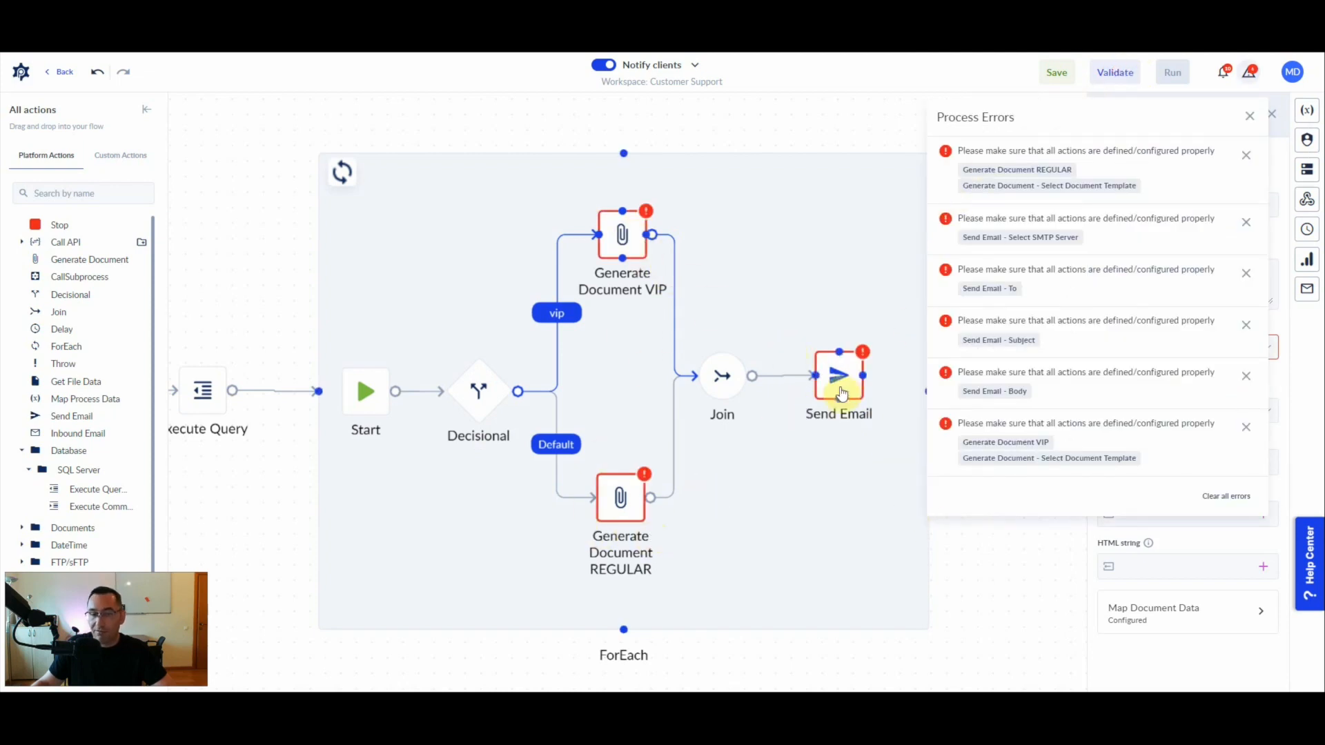
# - Create a new template in the Document Designer and name it "VIP email"
pyautogui.click(20, 74)
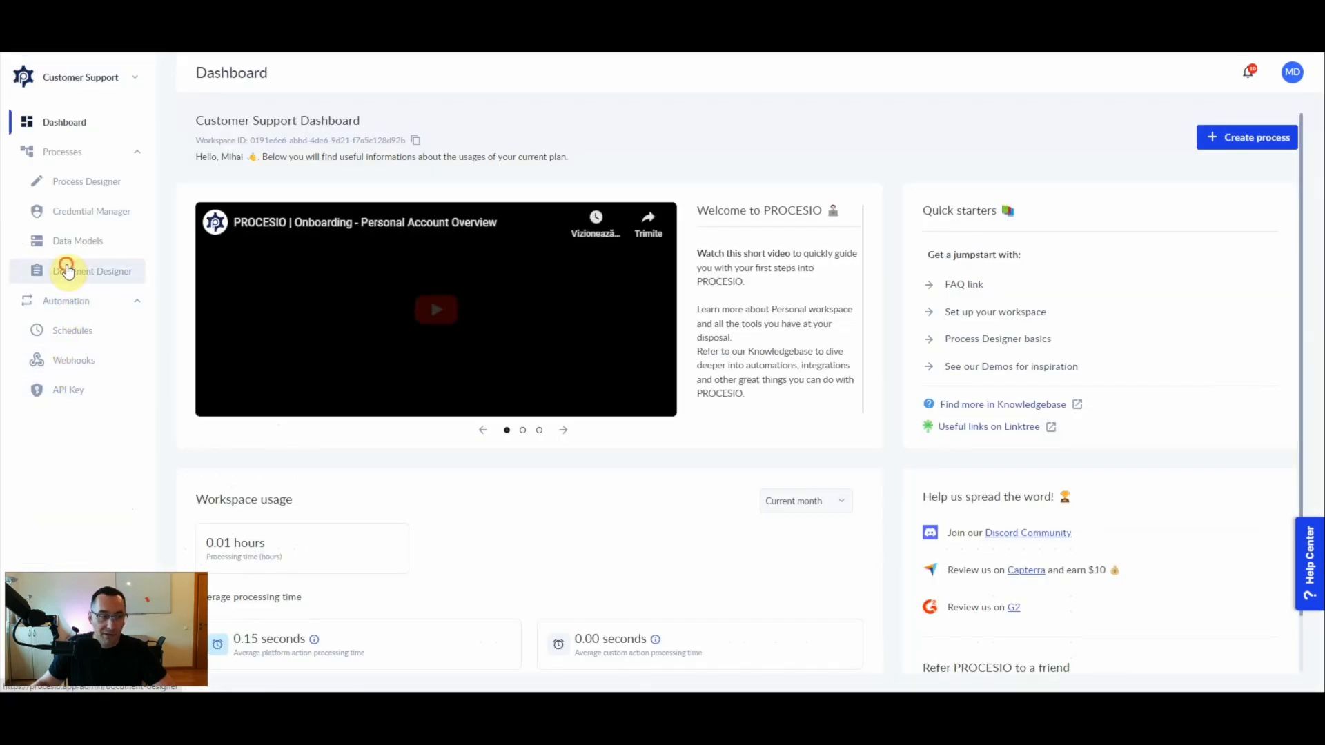
pyautogui.click(66, 269)
pyautogui.click(1252, 146)
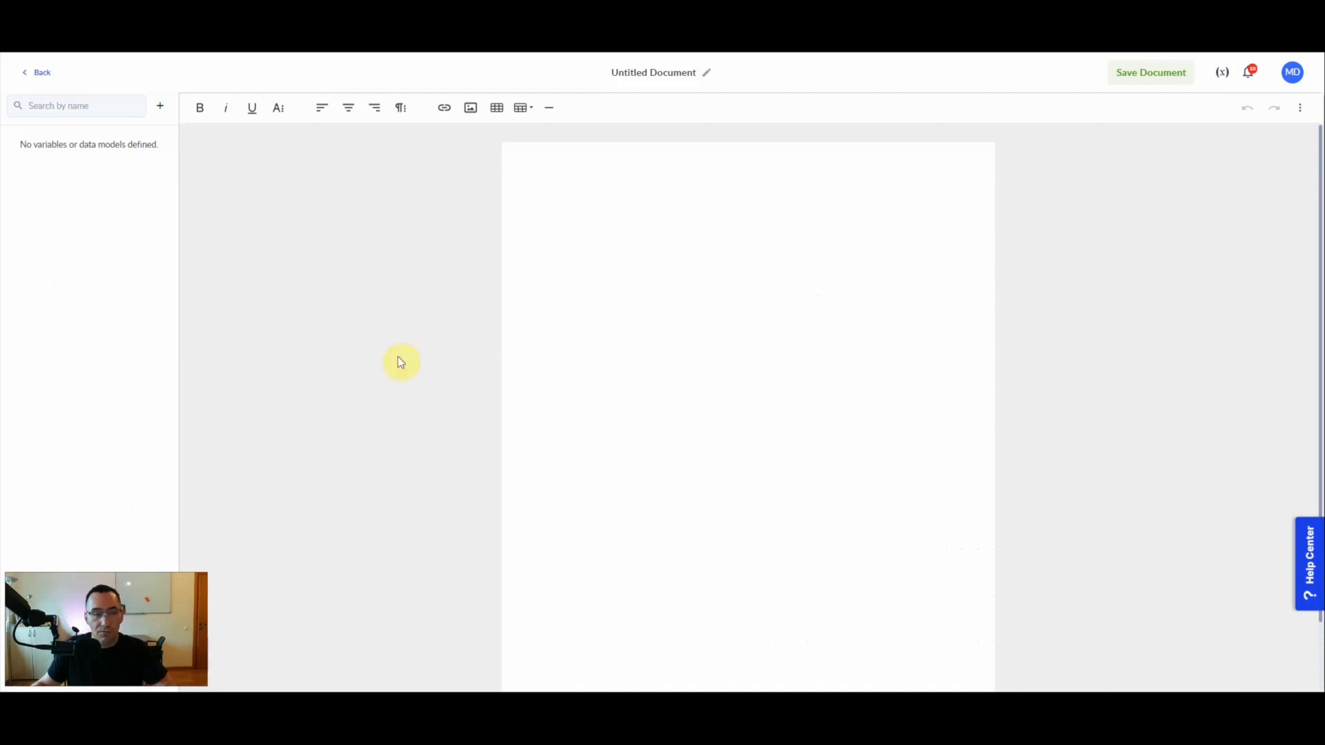
pyautogui.click(643, 72)
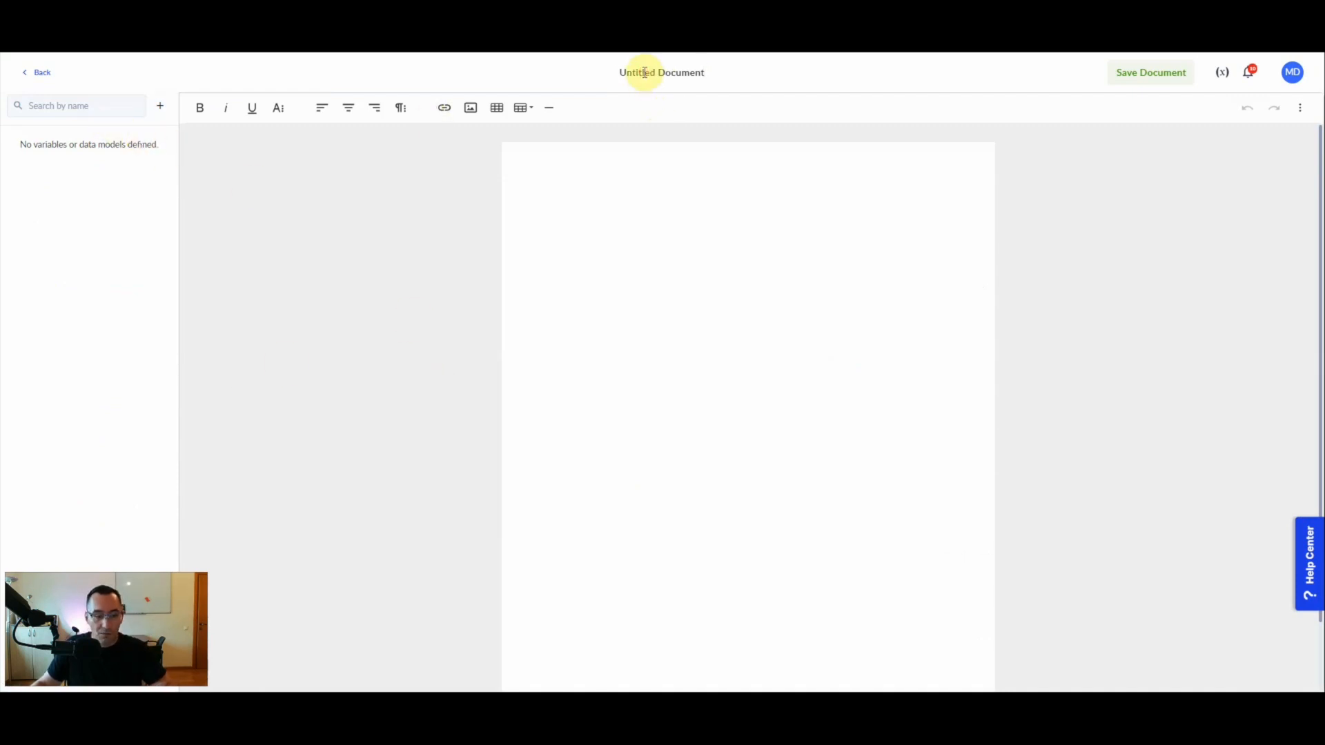
pyautogui.tripleClick(645, 73)
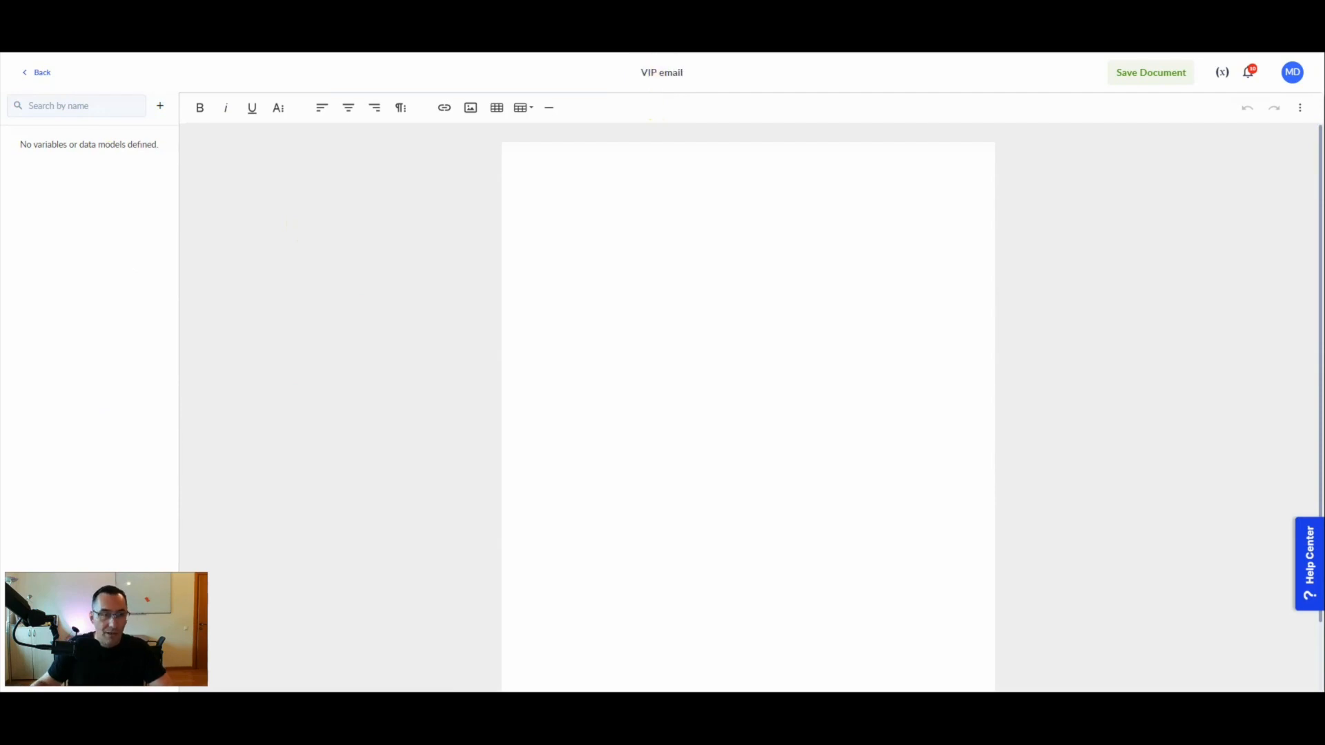
# - Create a single-value String template variable named clientName
pyautogui.click(159, 104)
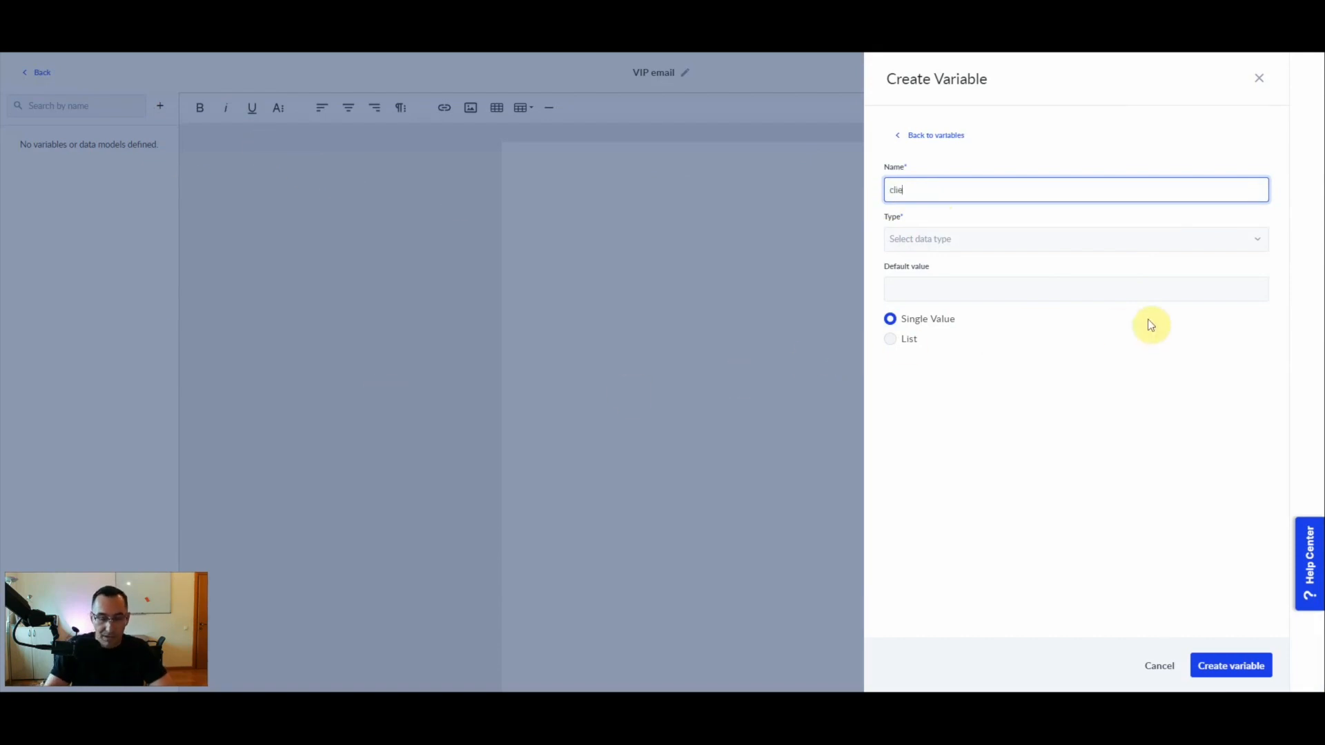
pyautogui.write('clientName')
pyautogui.press('Tab')
pyautogui.write('str')
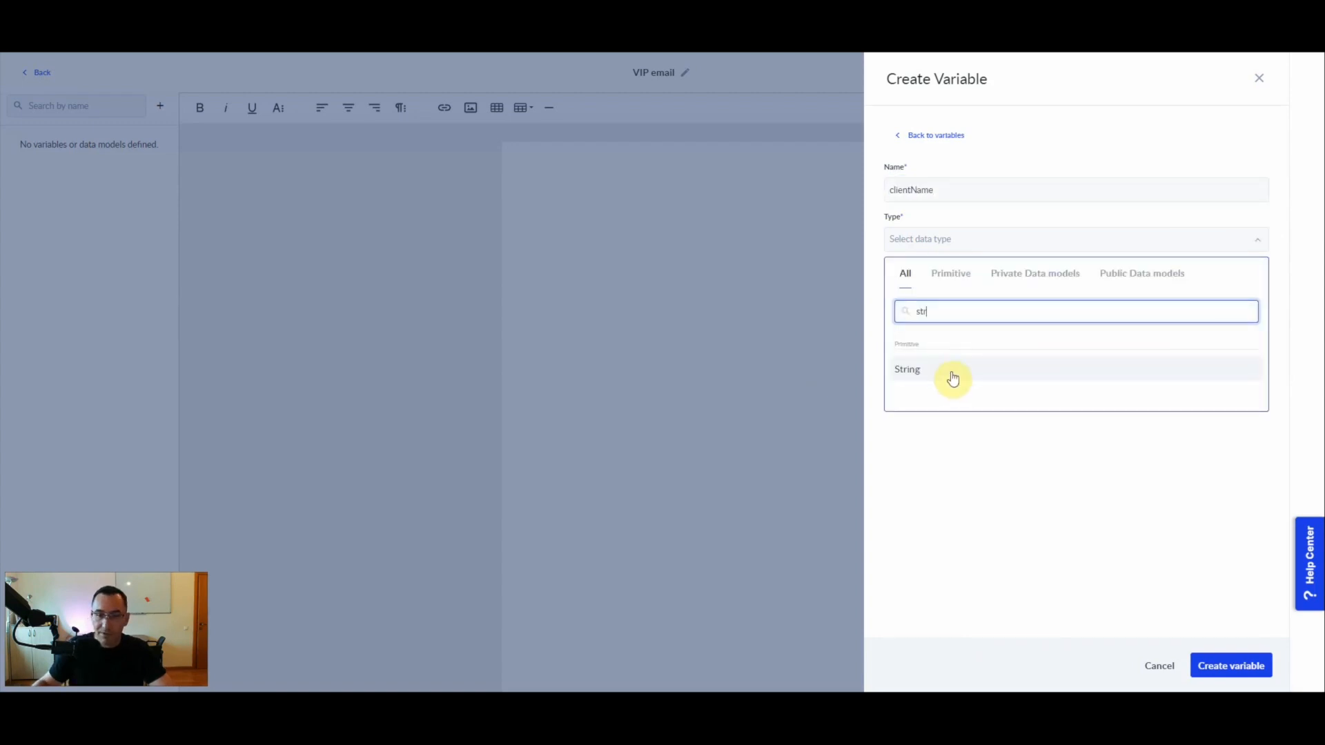
pyautogui.click(951, 373)
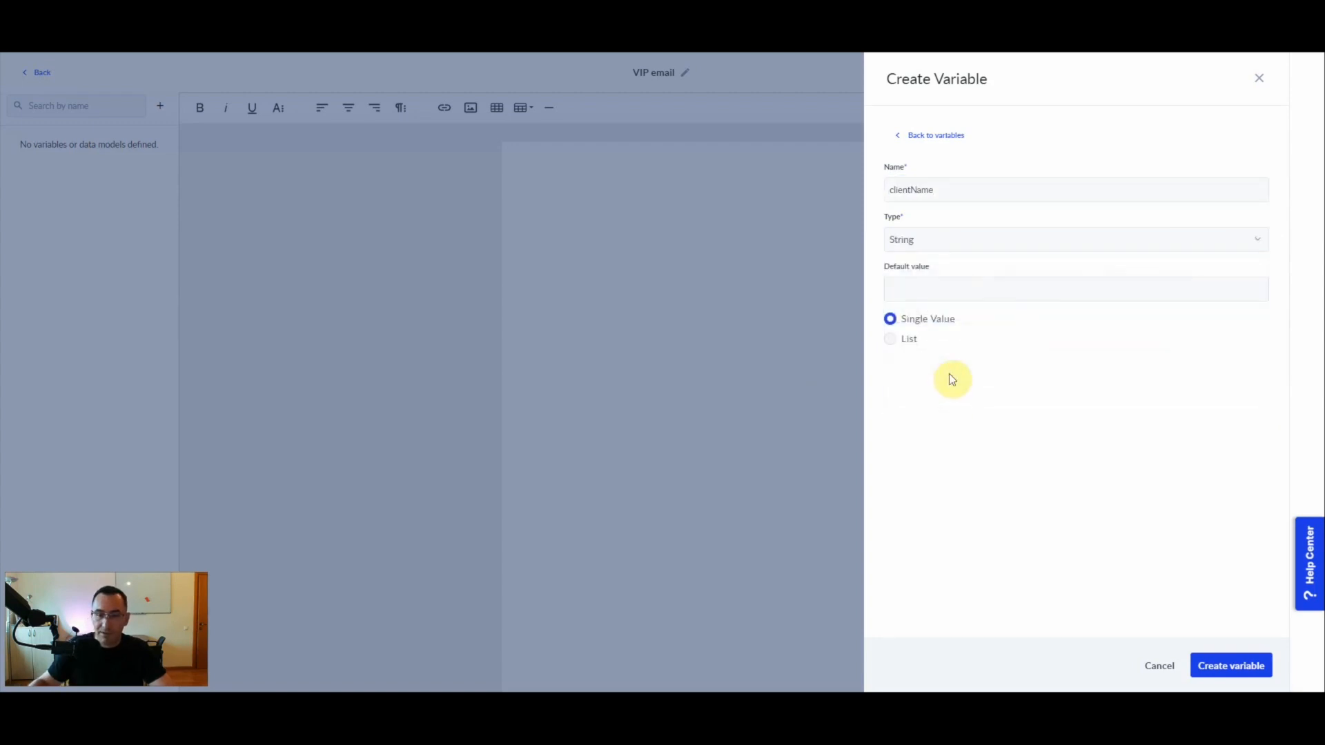
pyautogui.click(1231, 665)
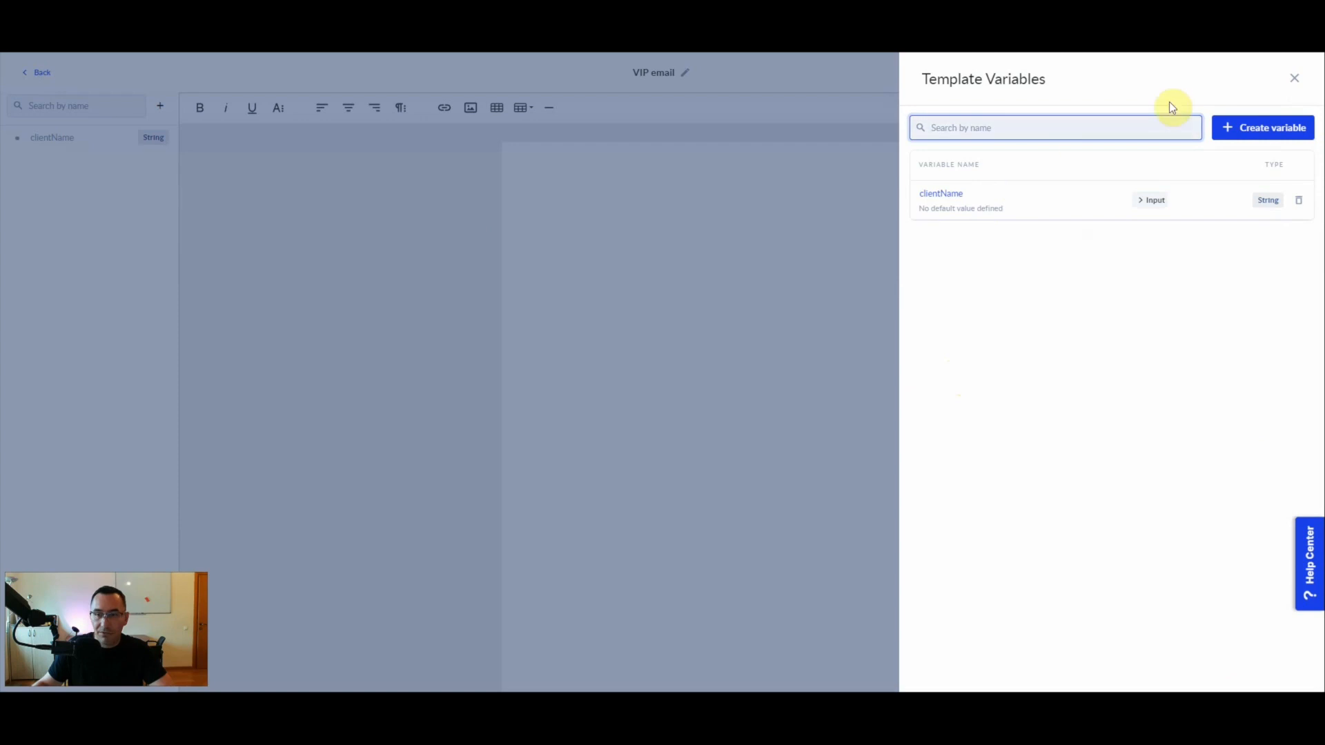
pyautogui.click(1303, 82)
# - Write "Hey, clientName, You are a VIP client for us! Happy to have you onboard!" in the template, inserting clientName as the variable
pyautogui.click(798, 232)
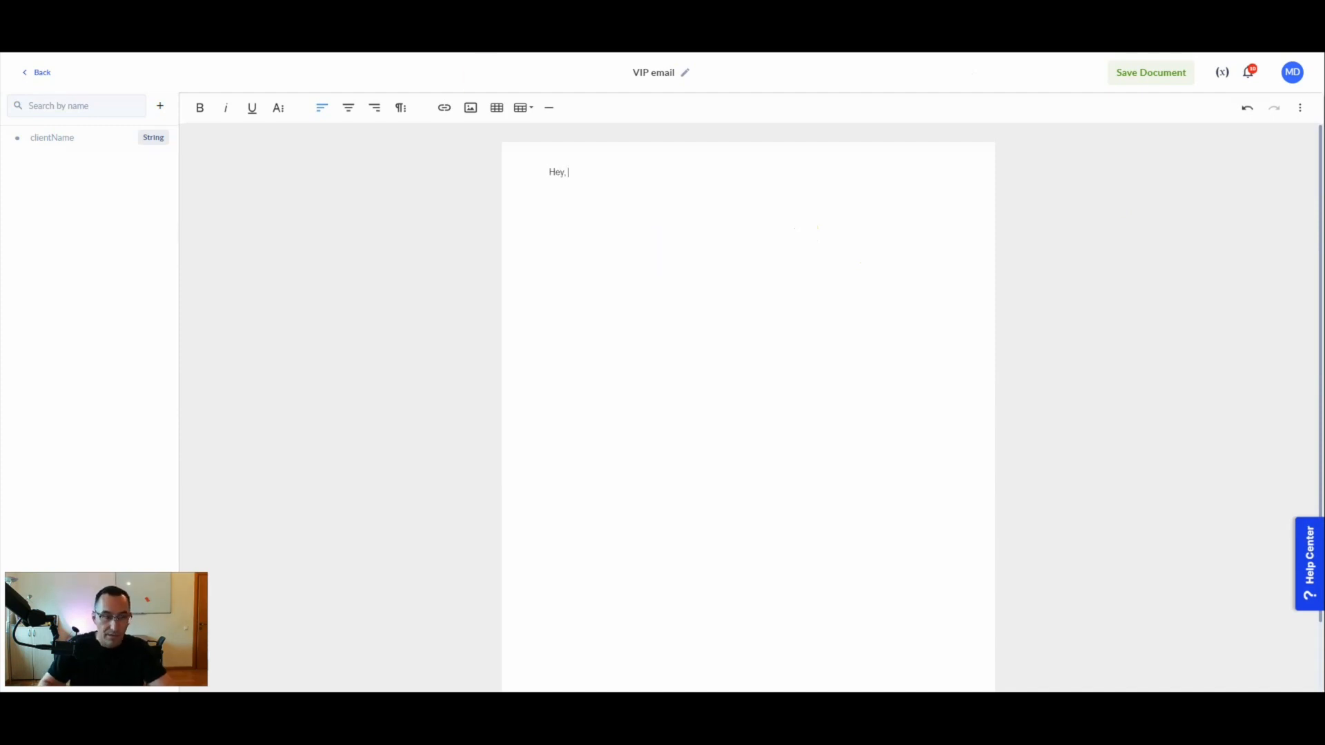
pyautogui.click(67, 138)
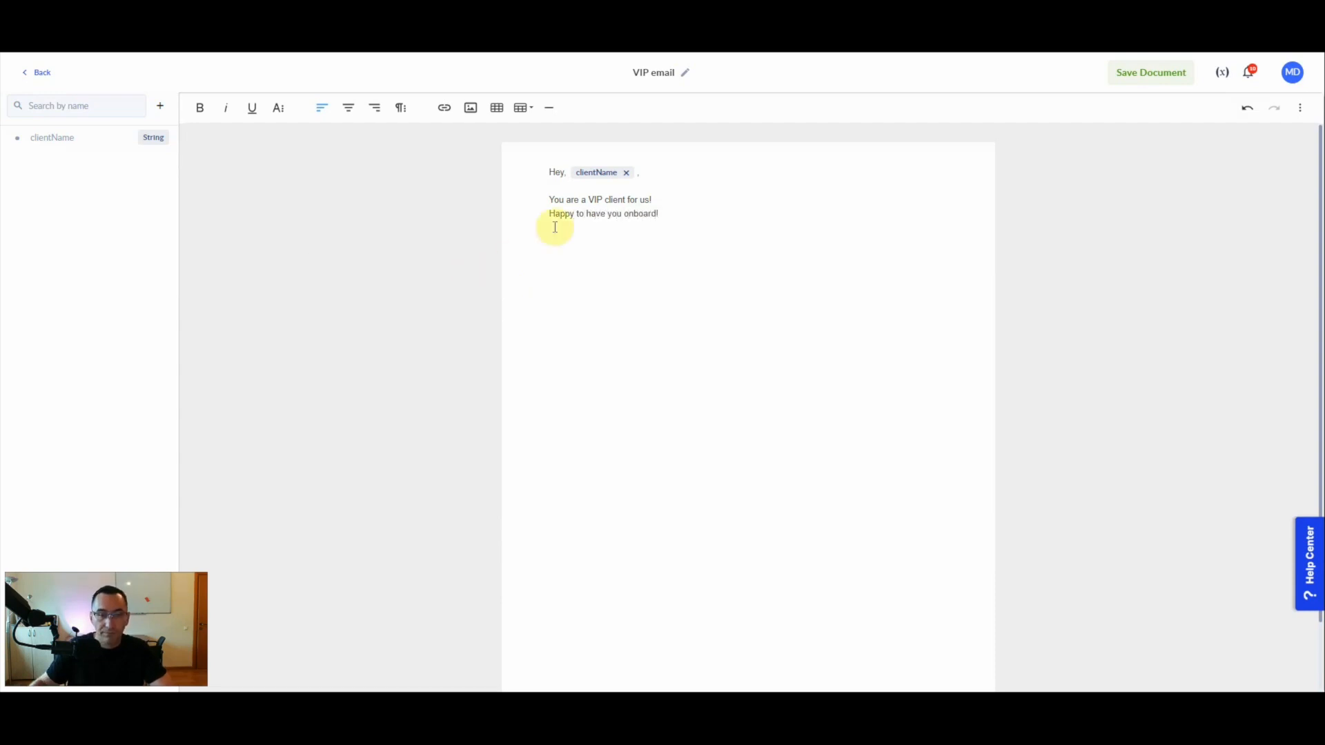
pyautogui.click(637, 175)
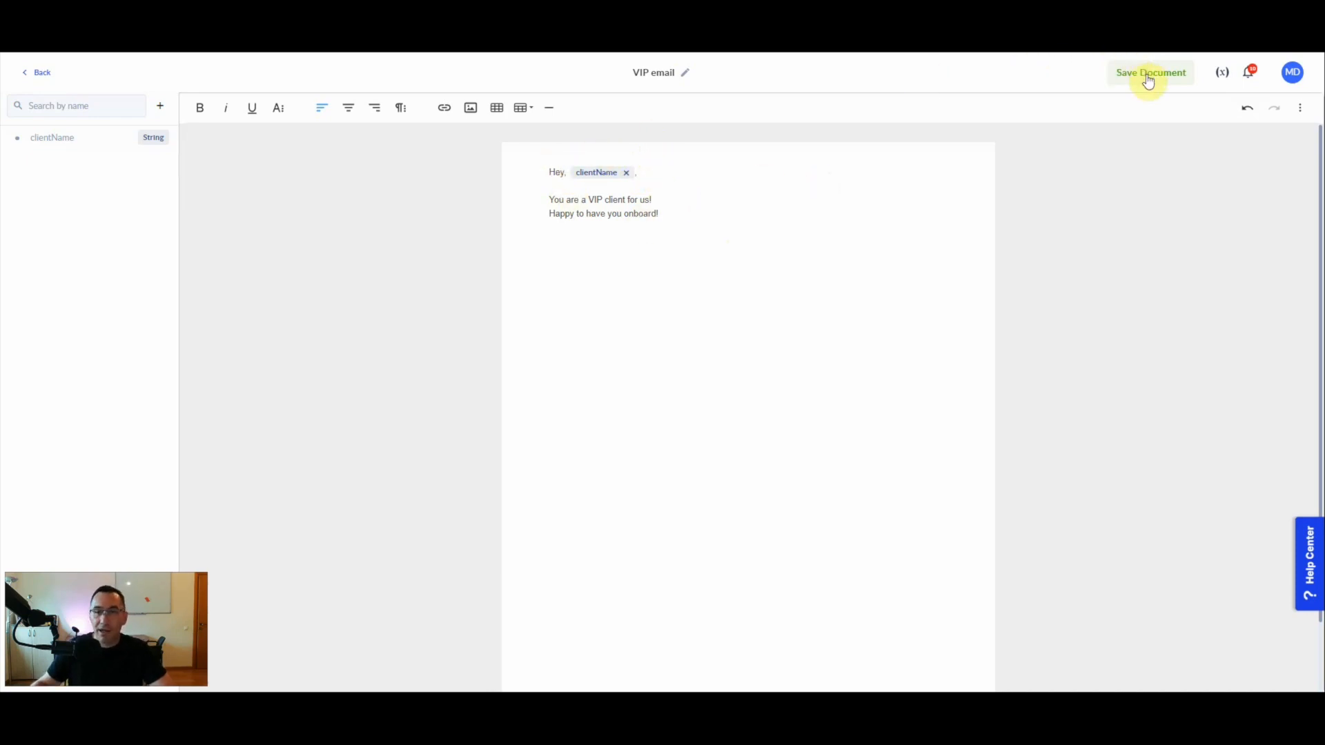
# - Copy the entire text of the VIP email template and save the document
pyautogui.click(740, 214)
pyautogui.hotkey('ctrl', 'a')
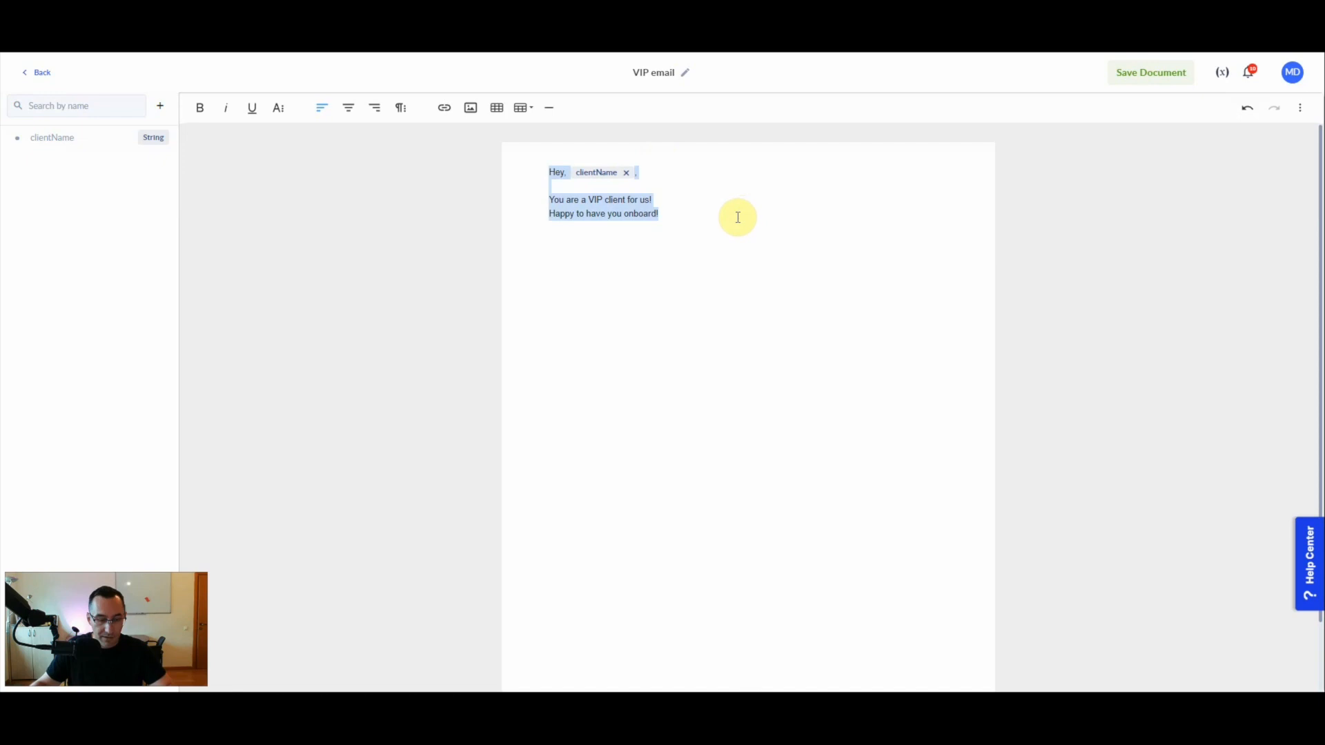
pyautogui.click(1162, 72)
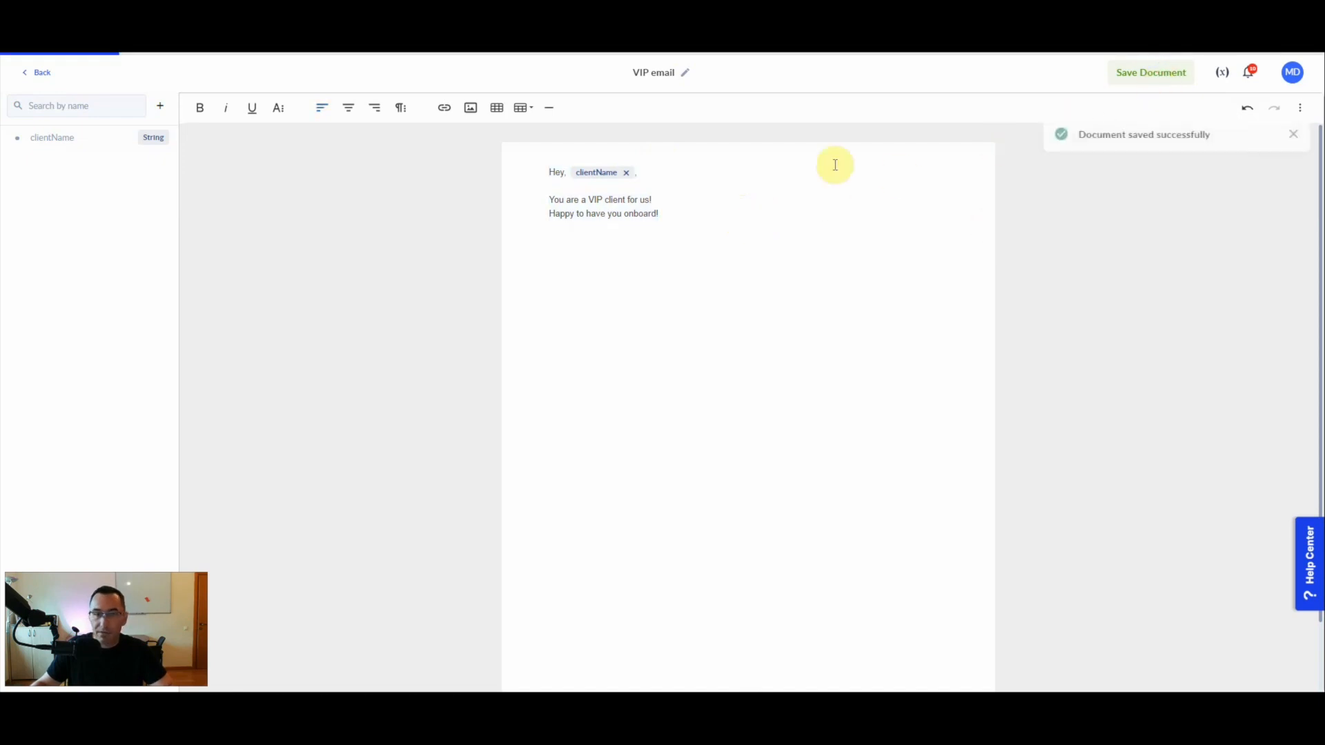
# - Create another document template in the Document Designer and name it "Regular client"
pyautogui.click(40, 73)
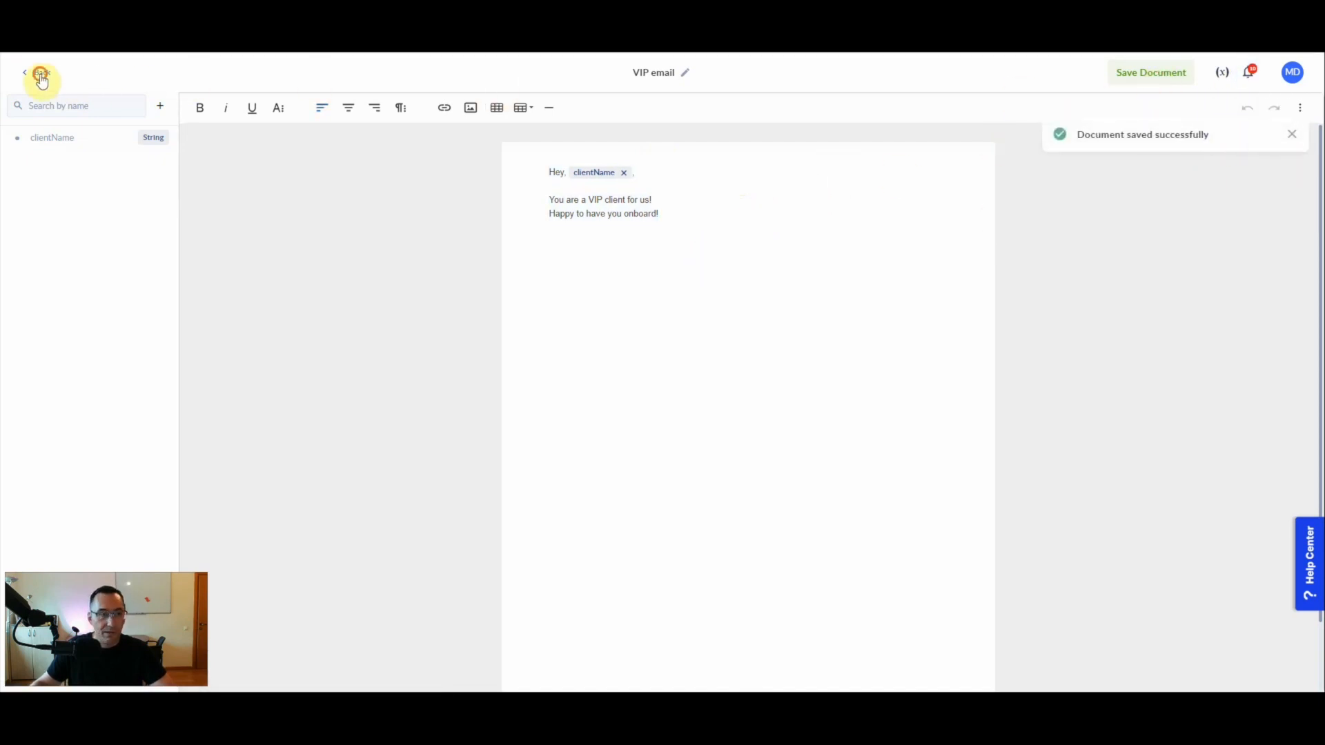
pyautogui.click(1184, 148)
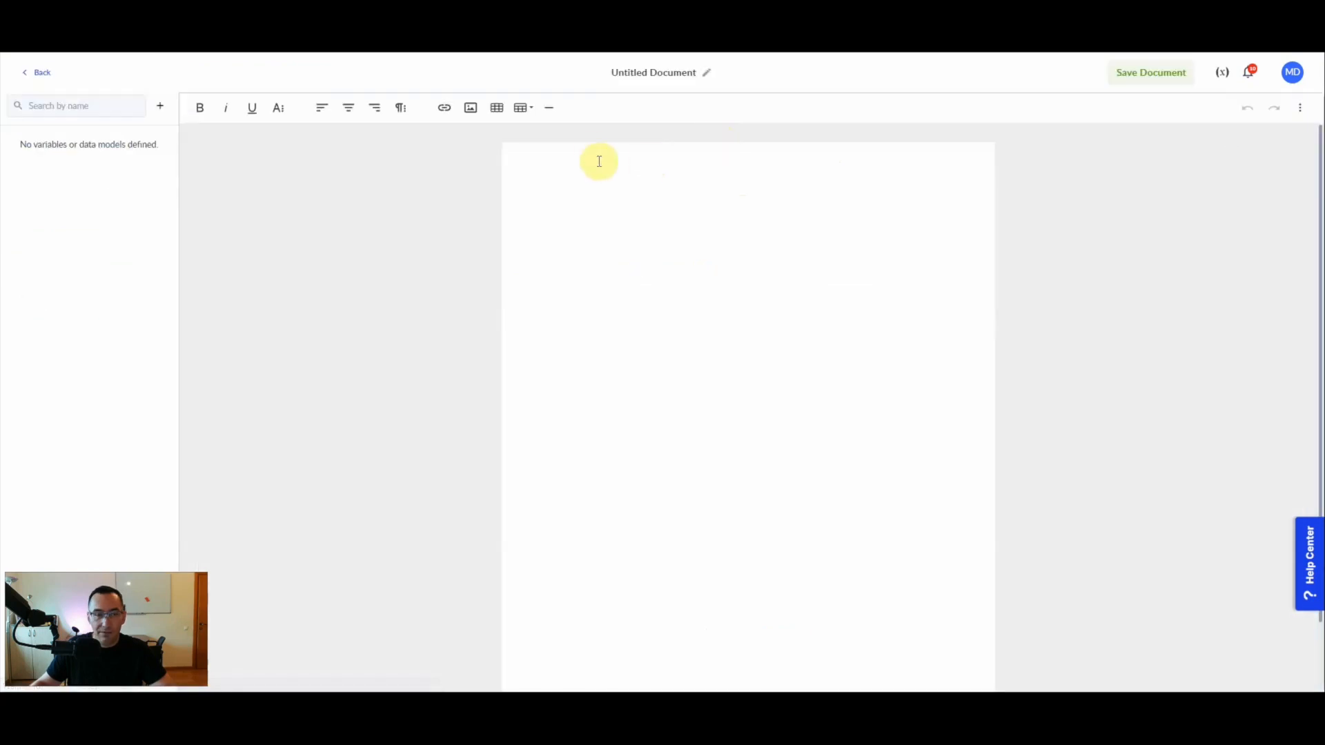
pyautogui.doubleClick(641, 72)
pyautogui.write('Regular client')
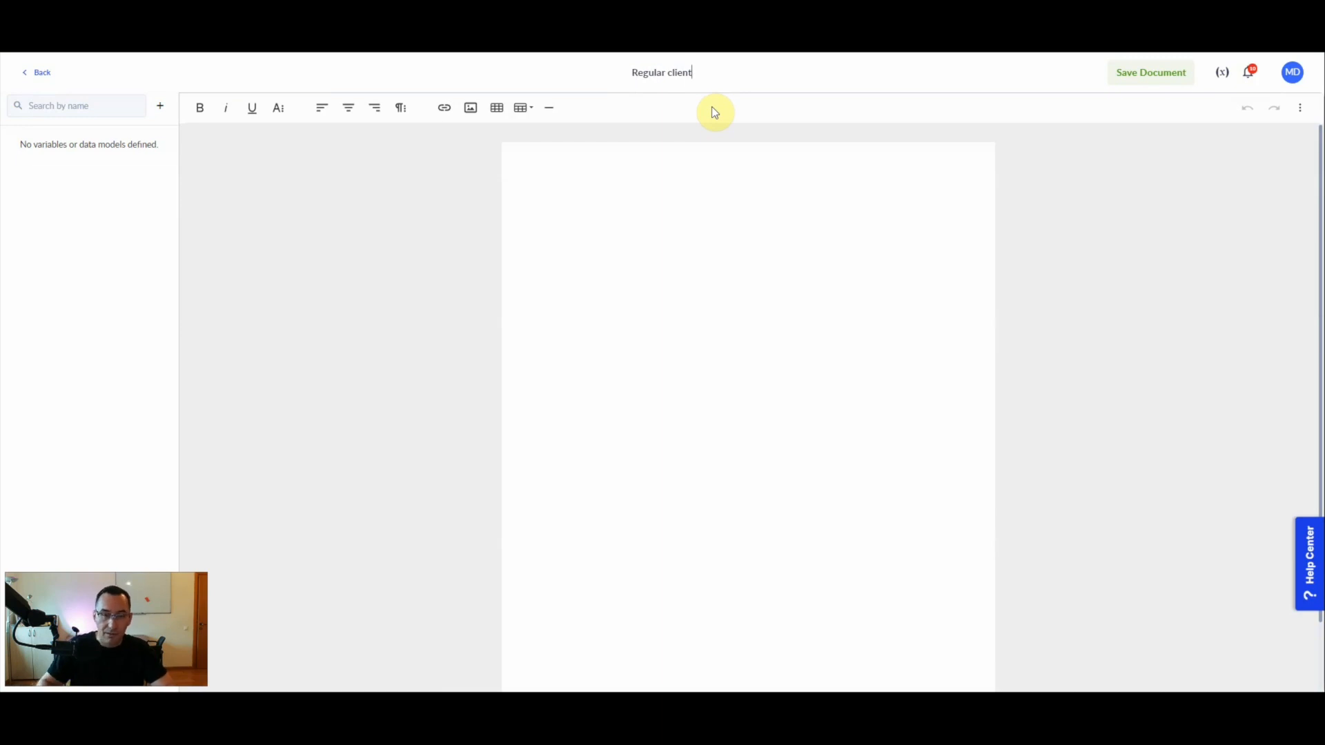
# - Paste the copied VIP text into the Regular client template and remove the pasted variable placeholder after "Hey,"
pyautogui.click(579, 249)
pyautogui.write('Hey,   You are a VIP client for us! Happy to have you onboard!')
pyautogui.click(610, 180)
pyautogui.click(612, 173)
# - Create a single-value String template variable named clientName for the Regular client template
pyautogui.click(159, 103)
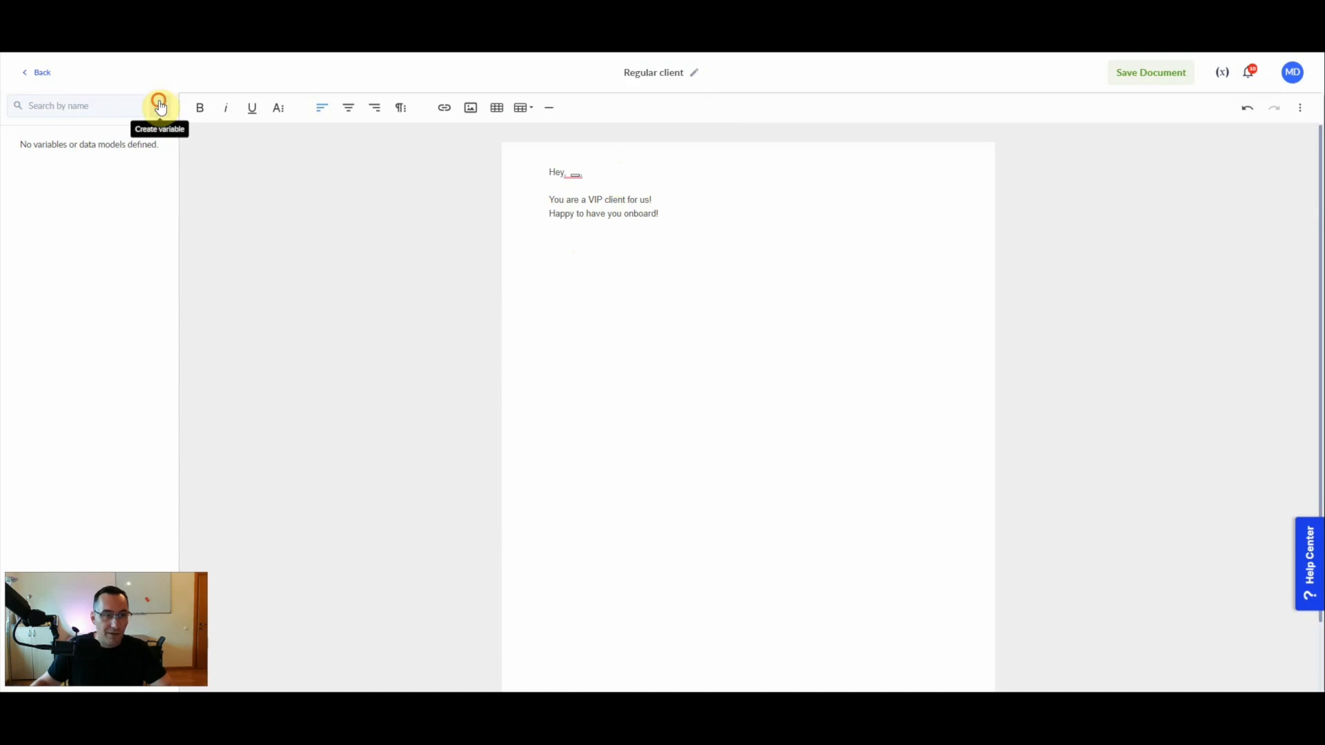
pyautogui.click(928, 193)
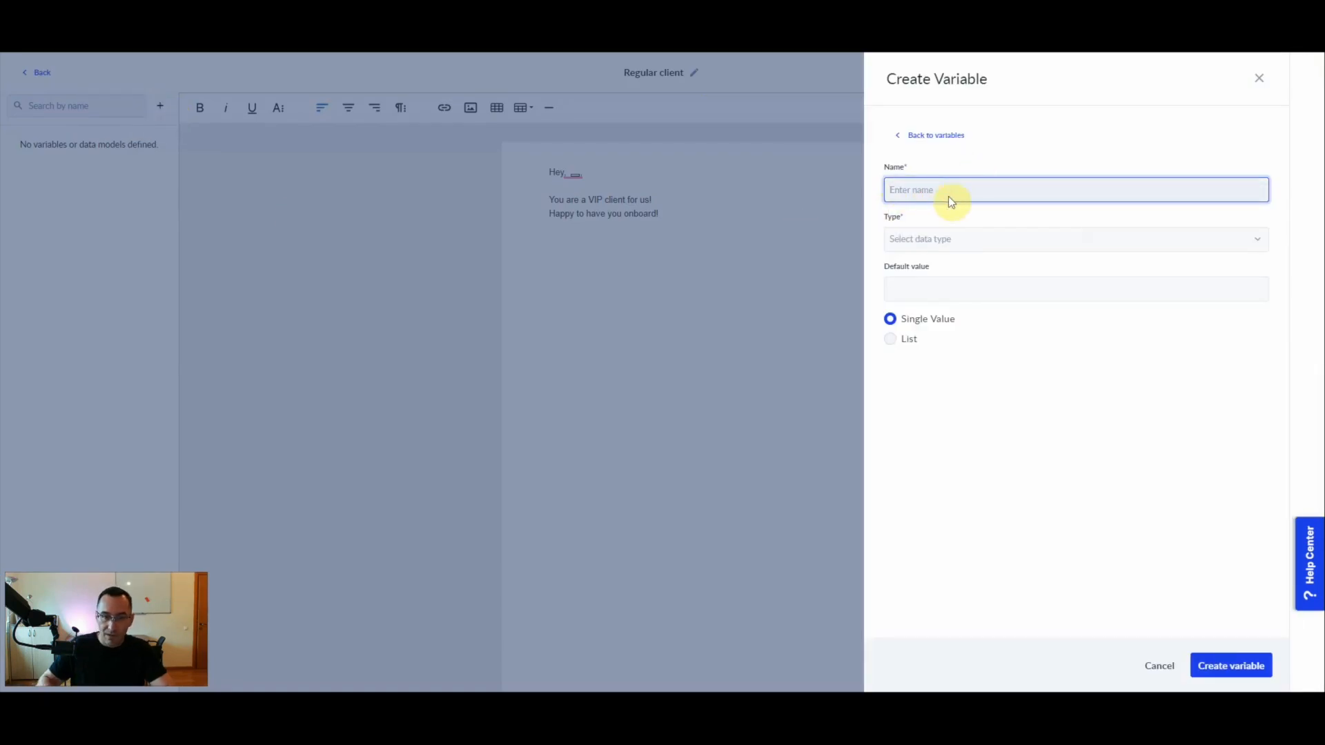
pyautogui.write('clientName')
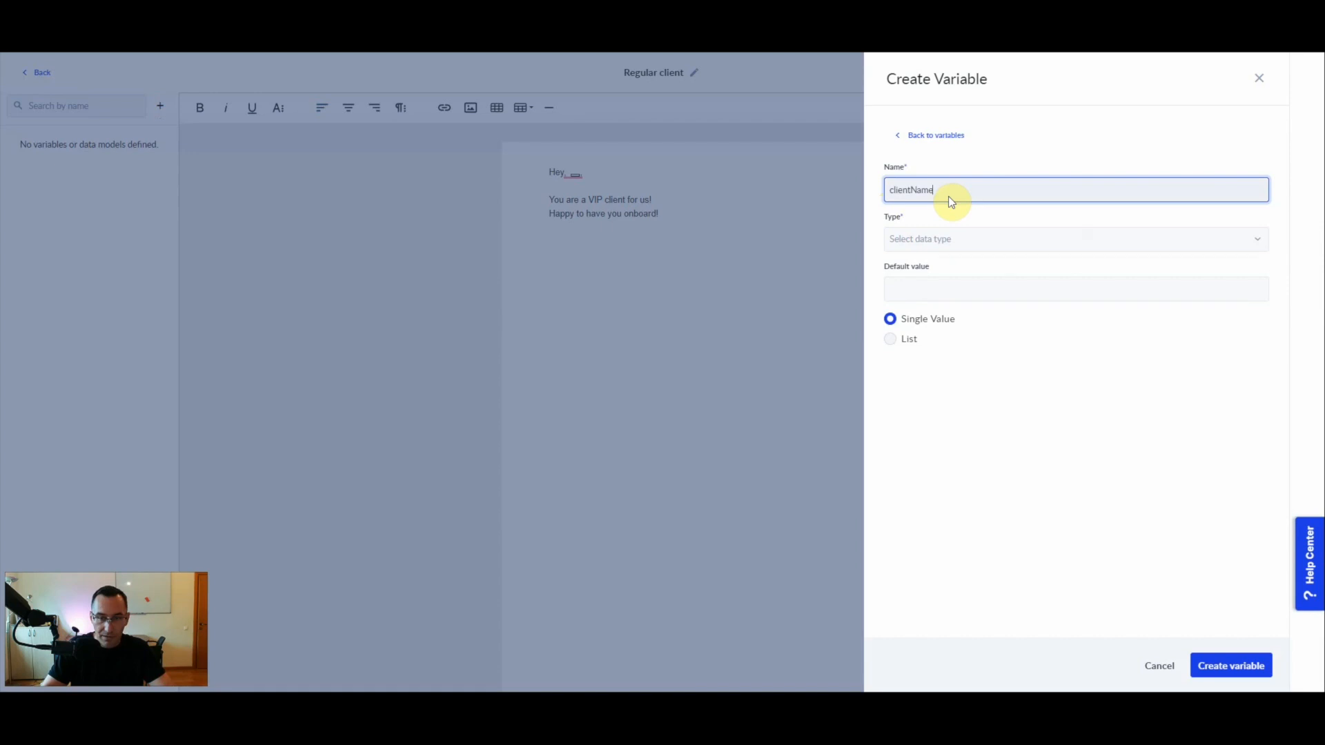
pyautogui.press('Tab')
pyautogui.write('str')
pyautogui.click(926, 369)
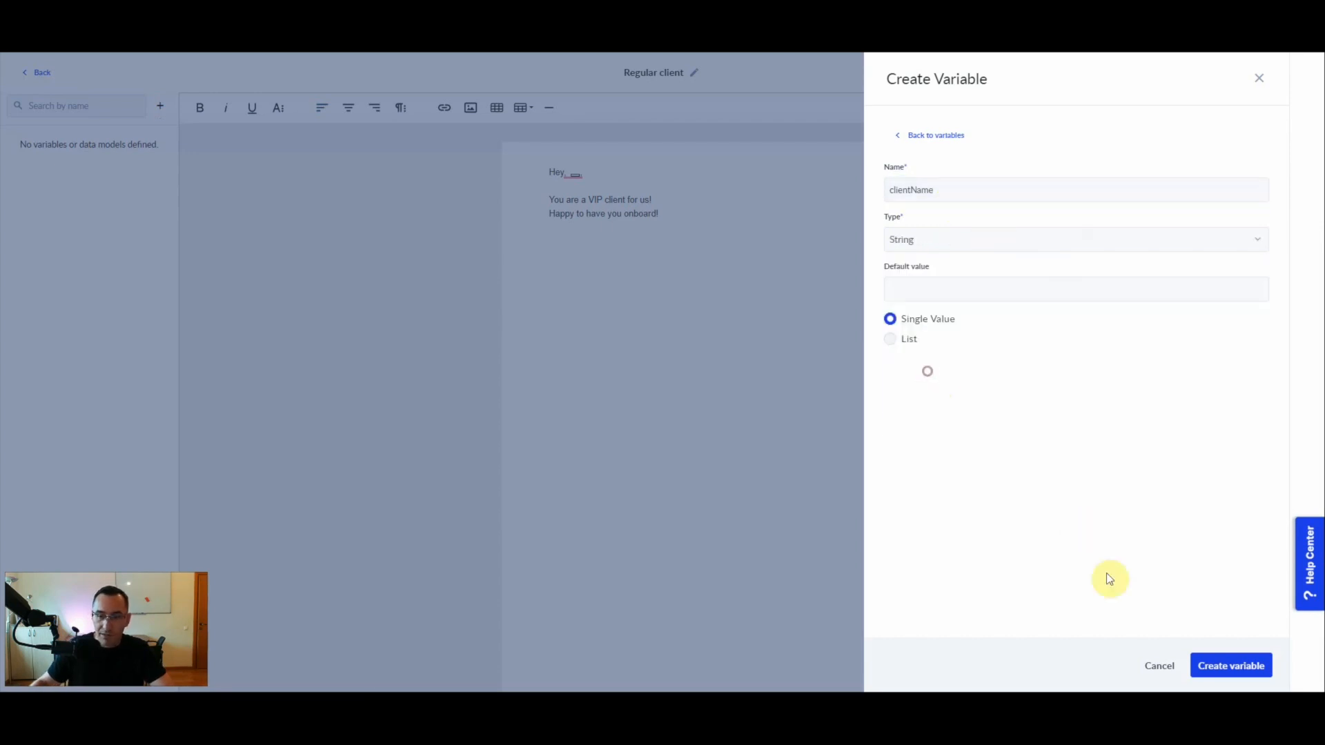
pyautogui.click(1231, 664)
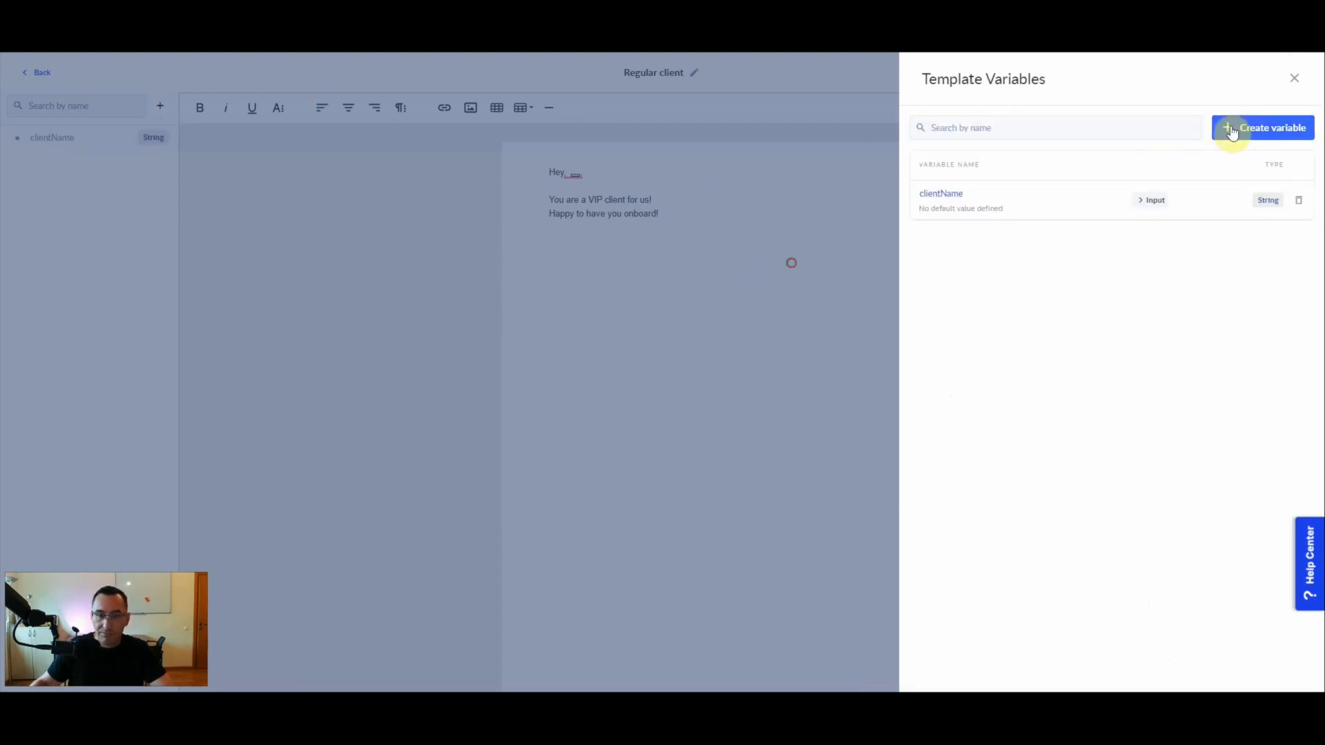
pyautogui.click(1293, 78)
# - Insert clientName after "Hey,", reword the next line as "You are an important client for us!", and save the document
pyautogui.click(599, 172)
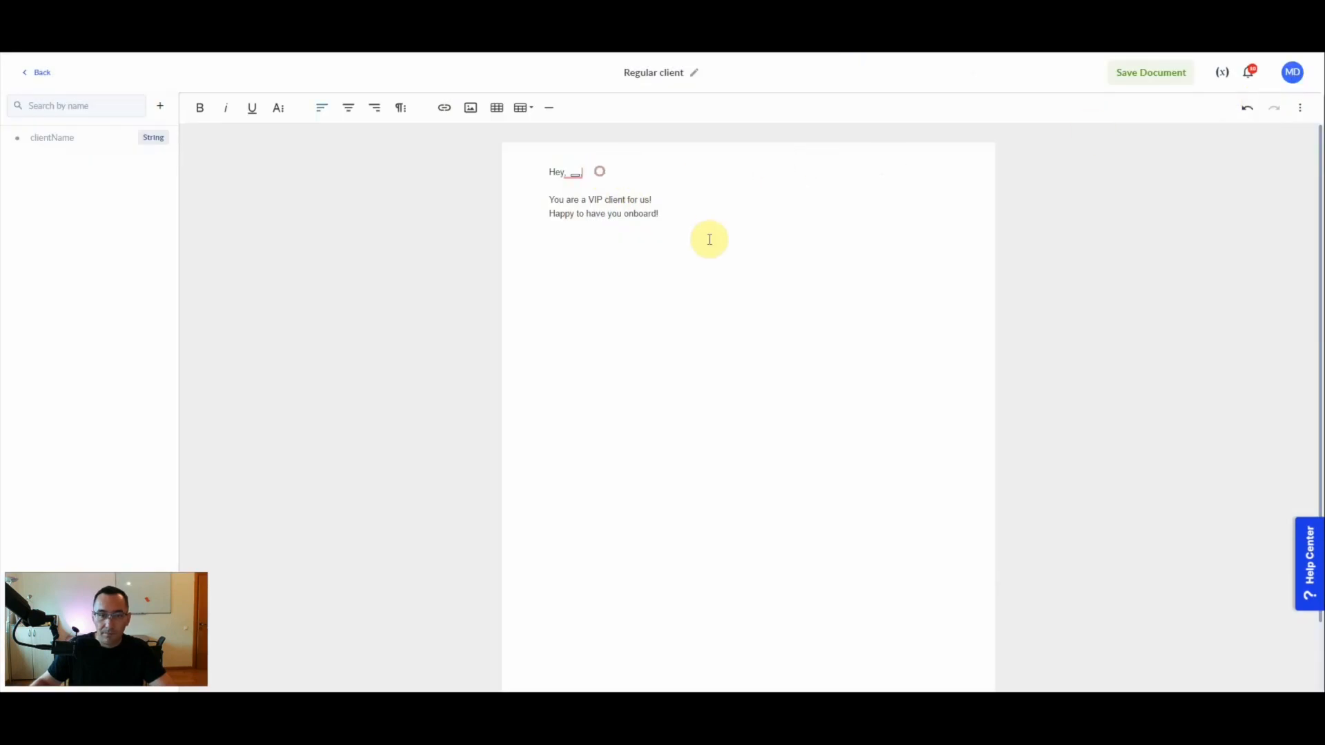
pyautogui.click(43, 138)
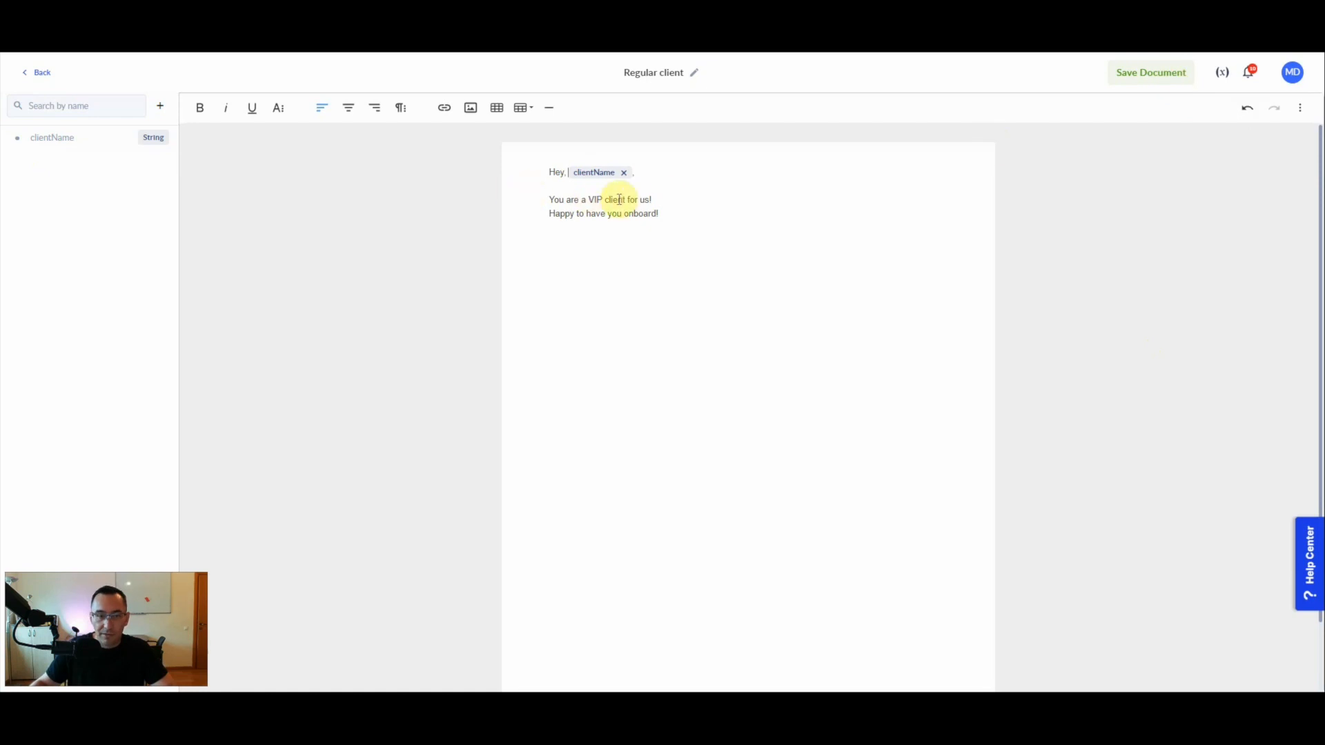
pyautogui.doubleClick(595, 199)
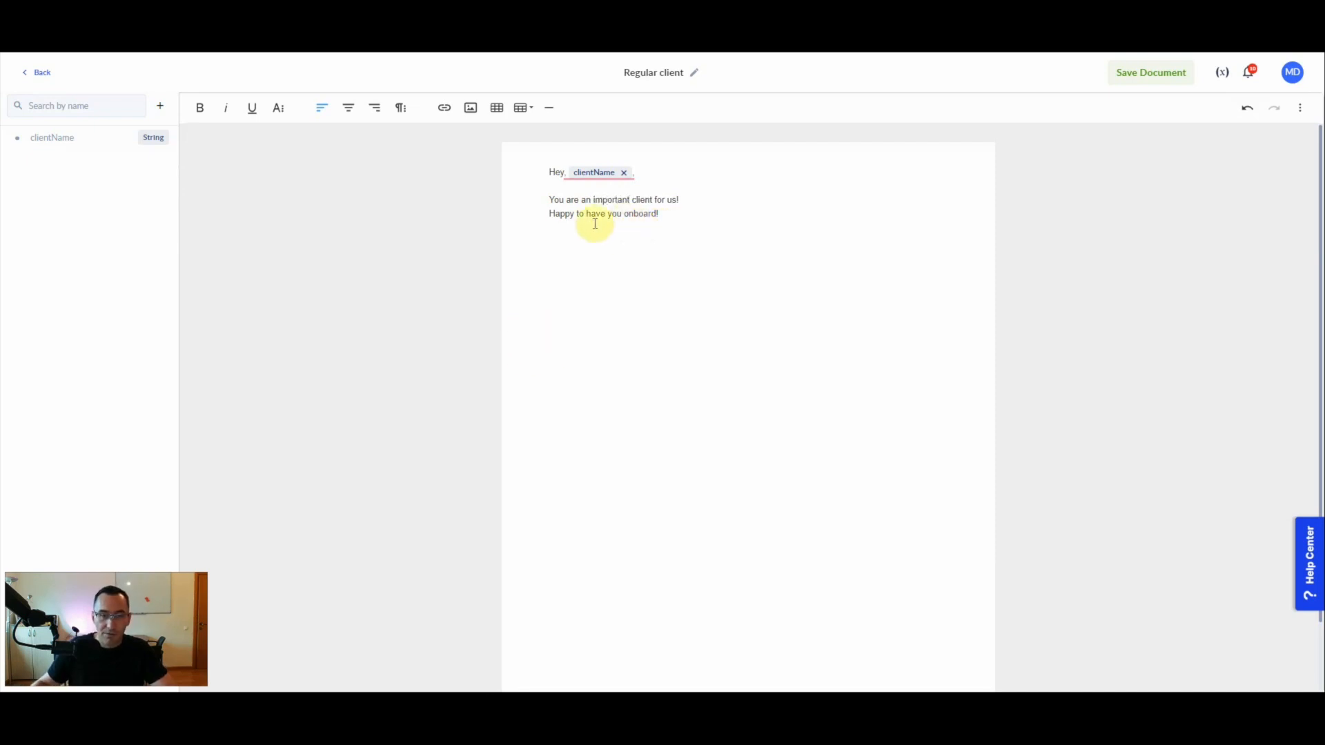
pyautogui.click(674, 216)
pyautogui.click(1142, 73)
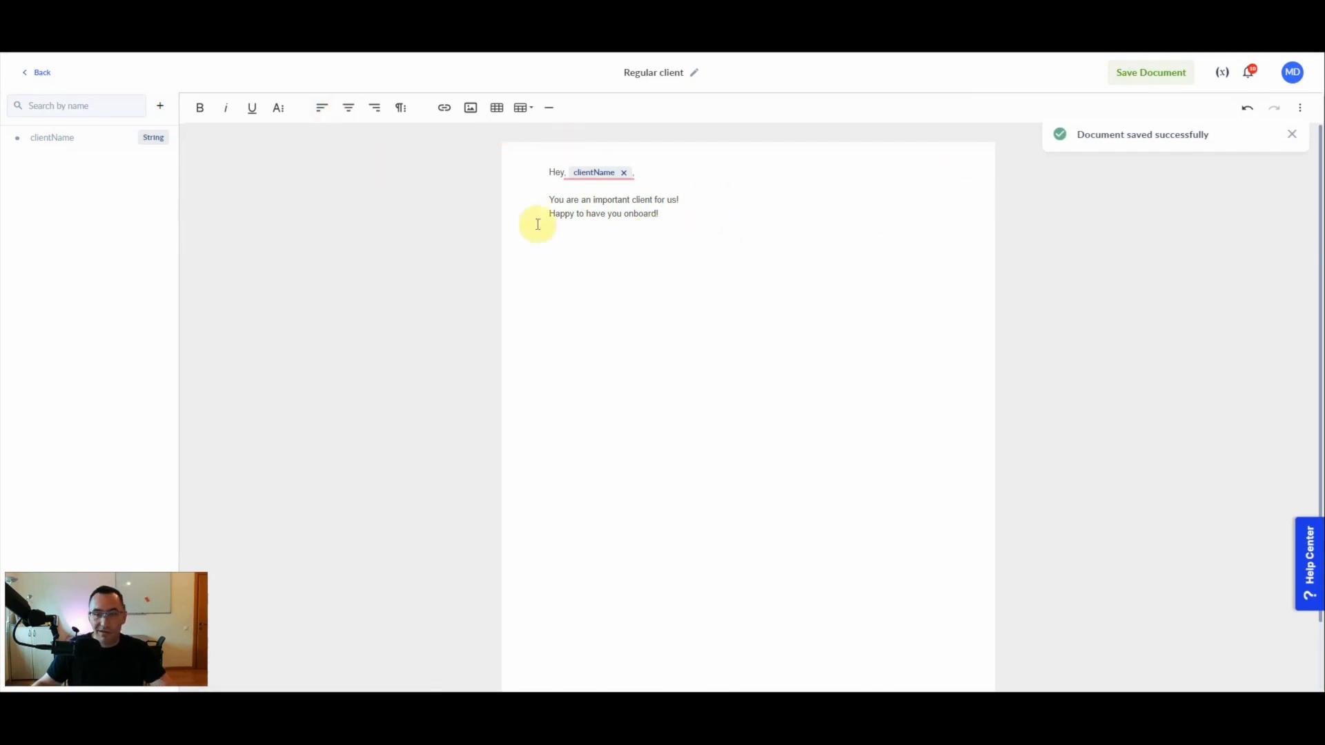
# - Rename the "VIP email" template to "VIP client" and save it
pyautogui.click(38, 72)
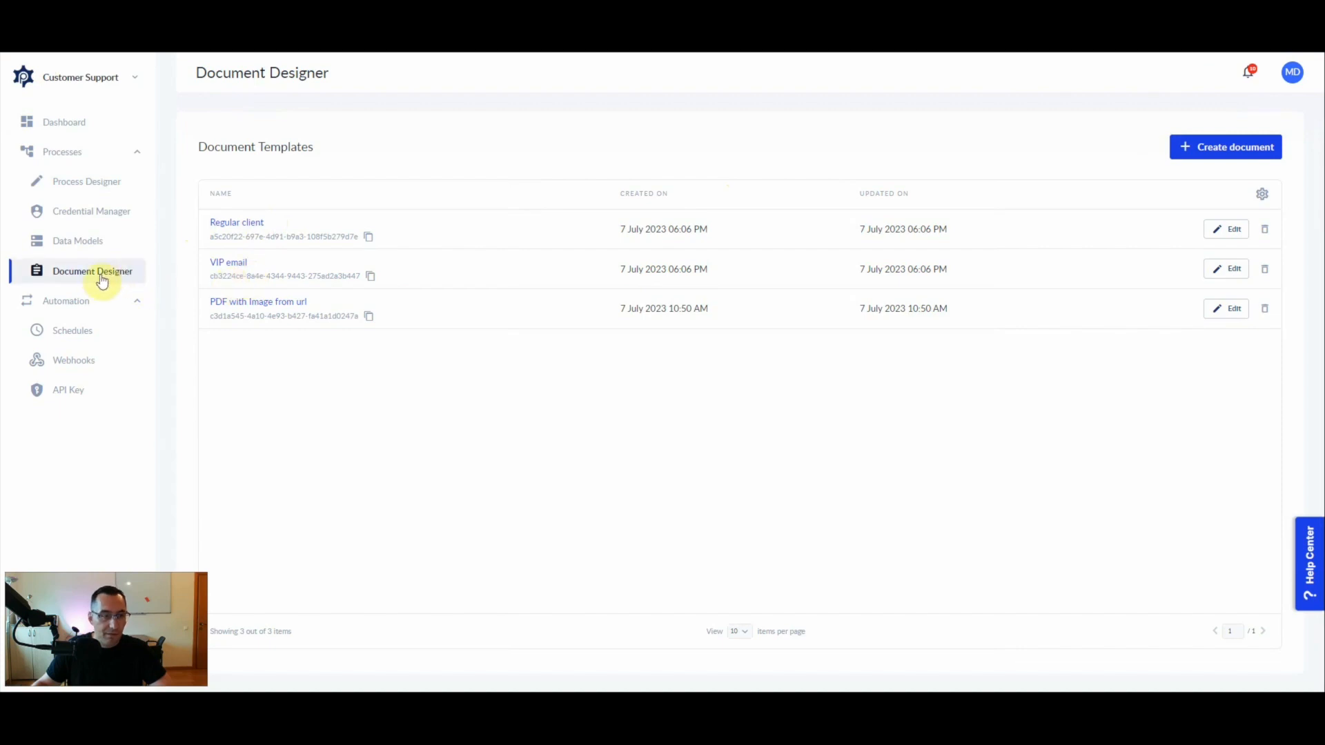
pyautogui.click(233, 261)
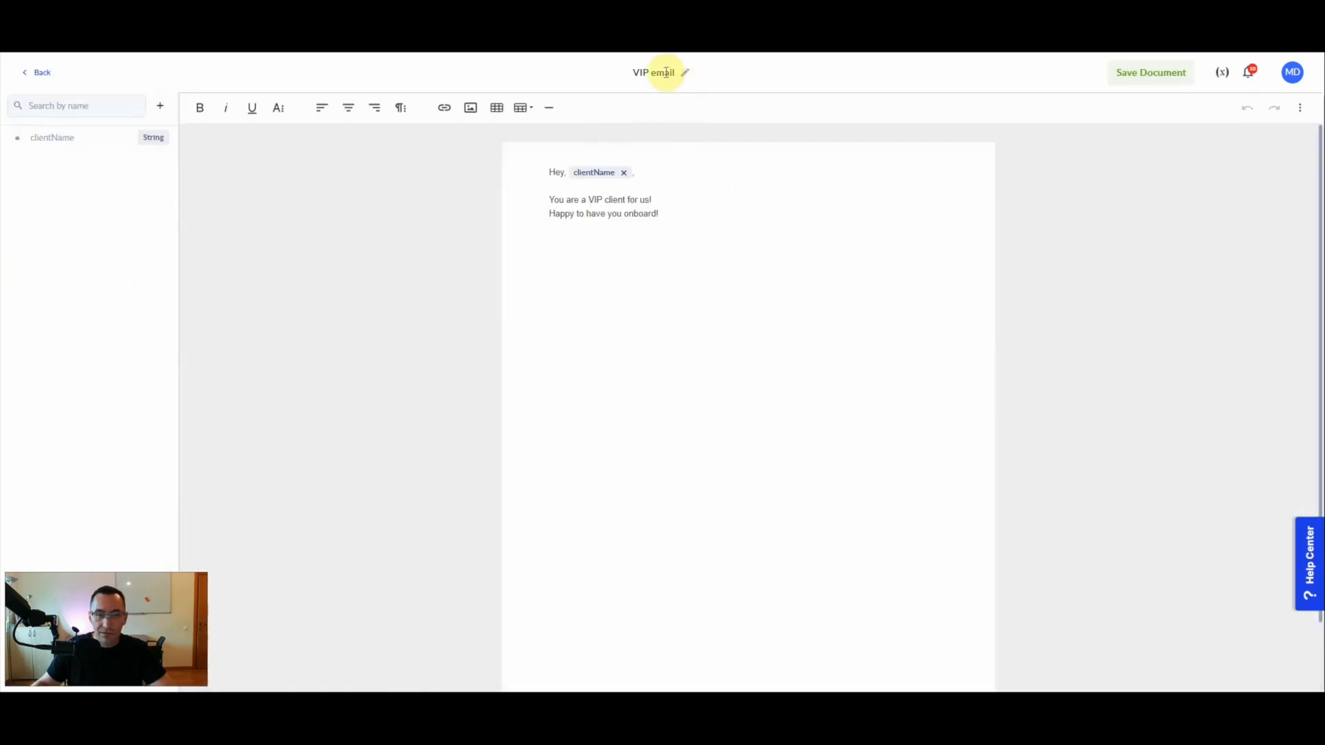
pyautogui.doubleClick(666, 72)
pyautogui.write('client')
pyautogui.click(1145, 74)
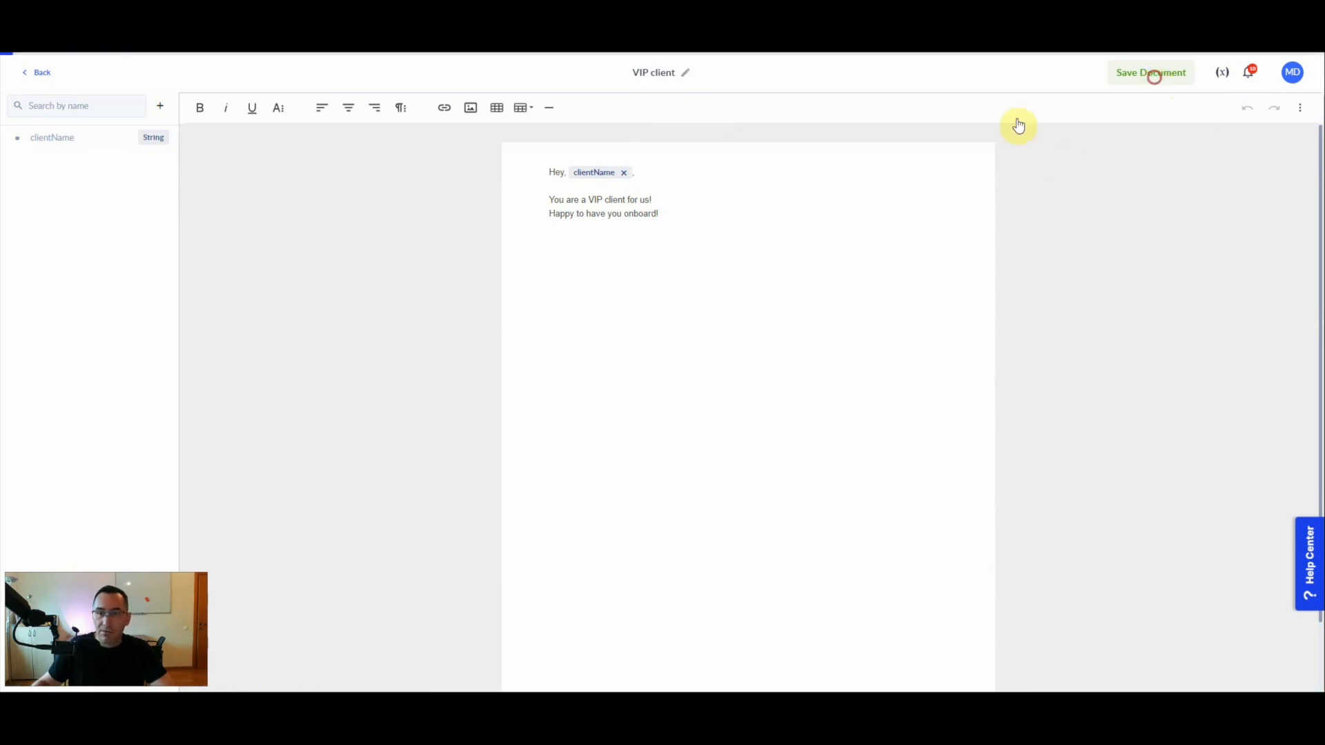
# - In the Notify clients process, set the Generate Document VIP action to use the VIP client template and save as HTML
pyautogui.click(39, 72)
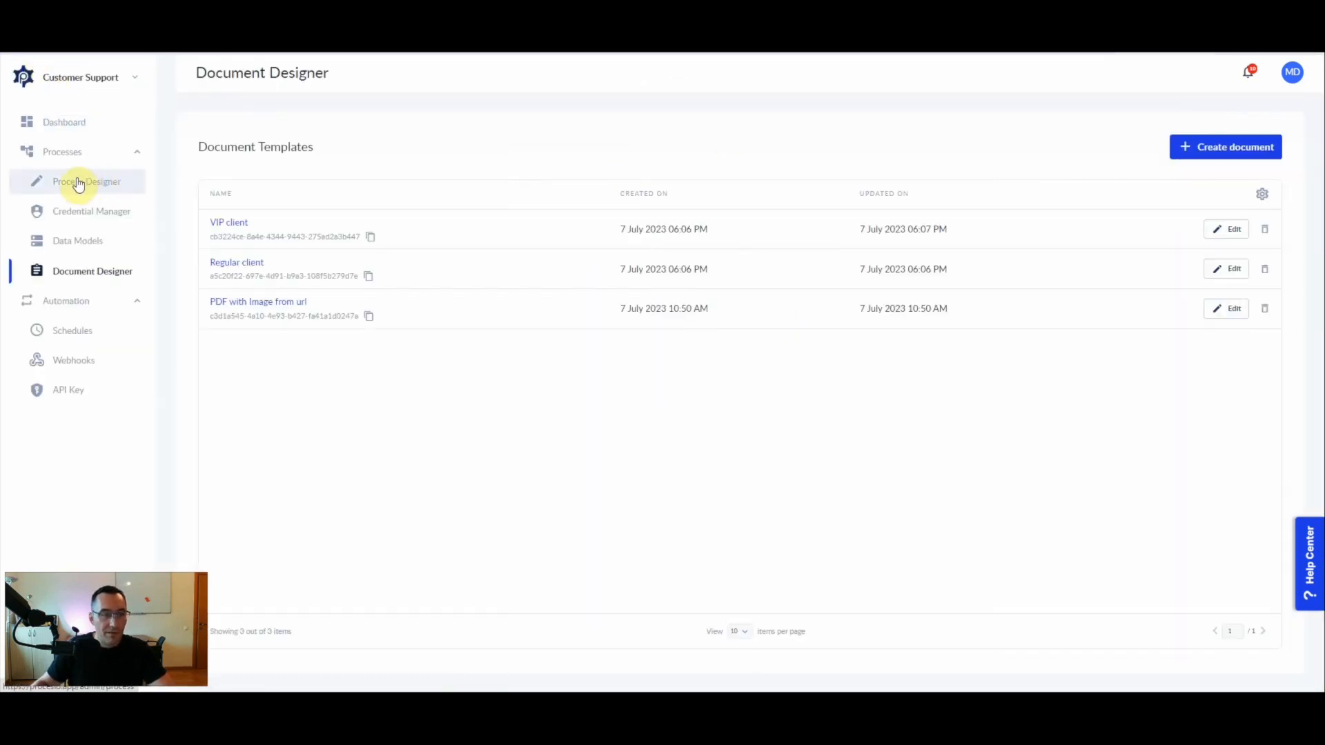
pyautogui.click(76, 182)
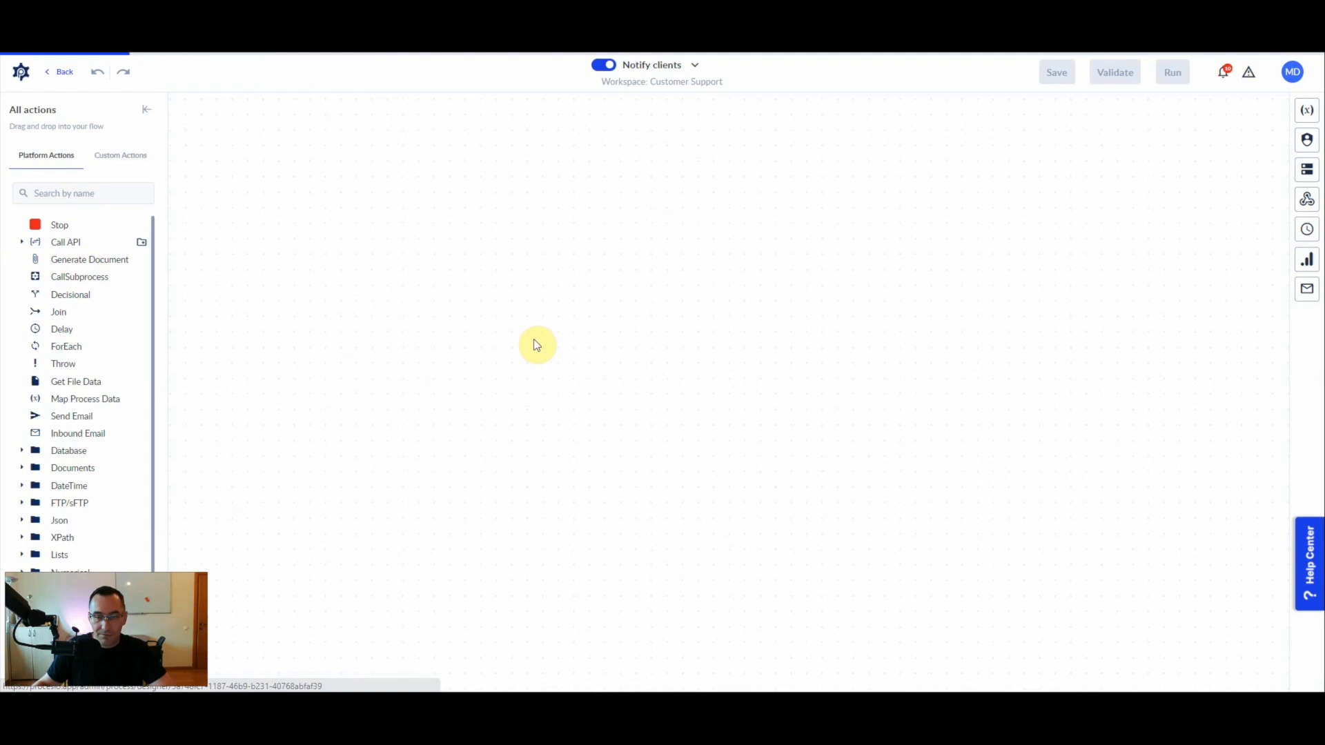
pyautogui.click(710, 301)
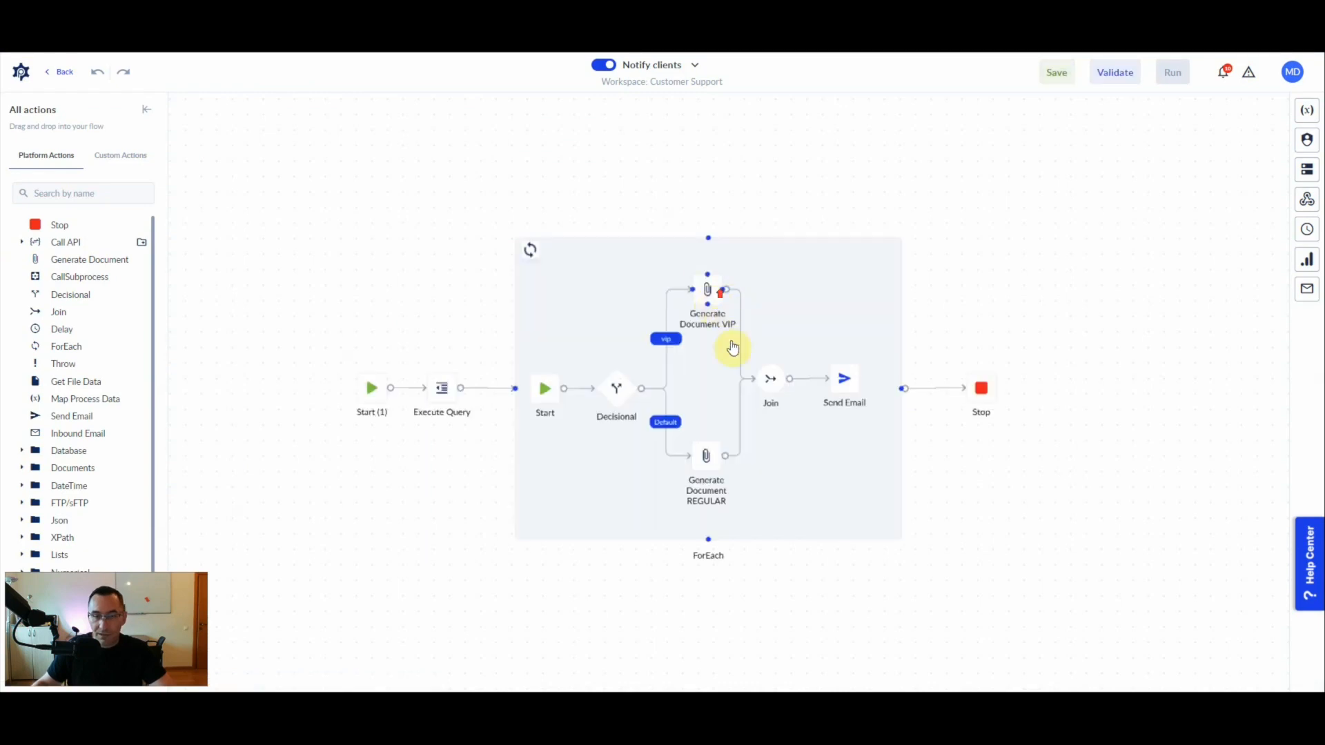
pyautogui.click(1186, 347)
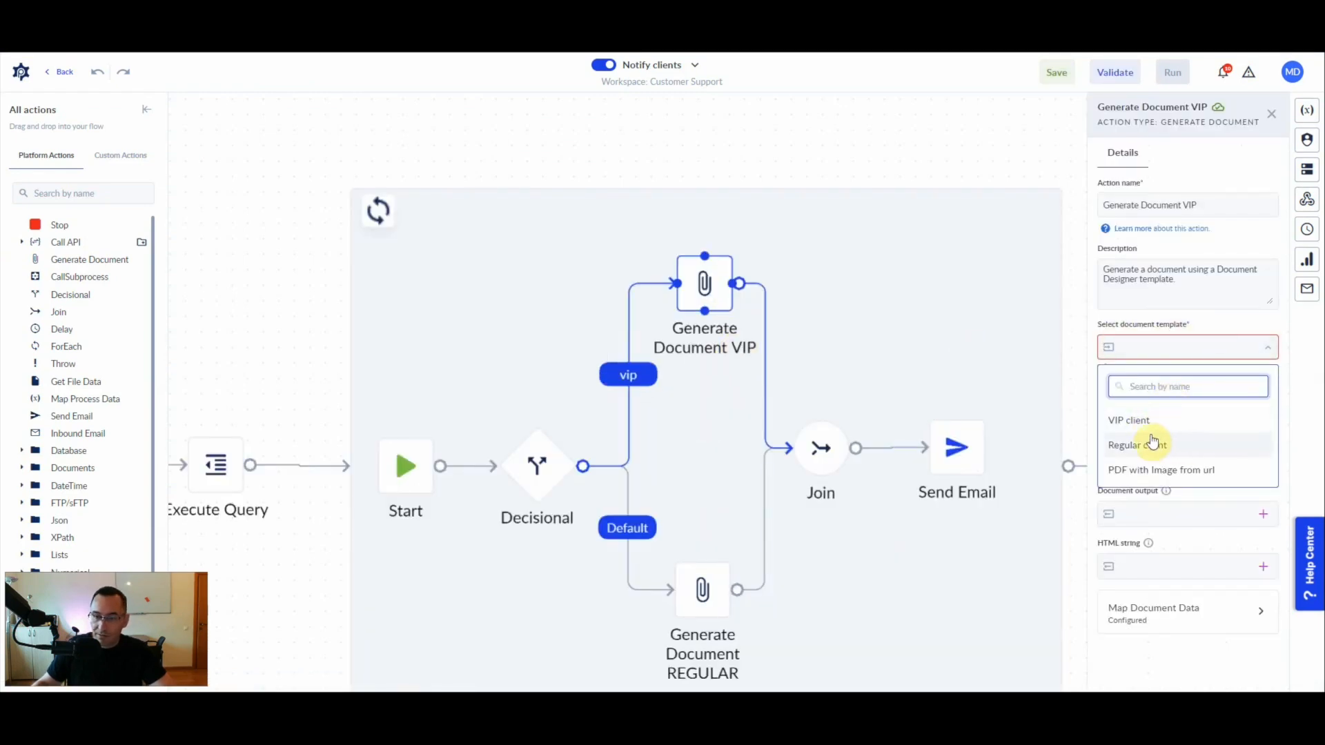
pyautogui.click(1129, 421)
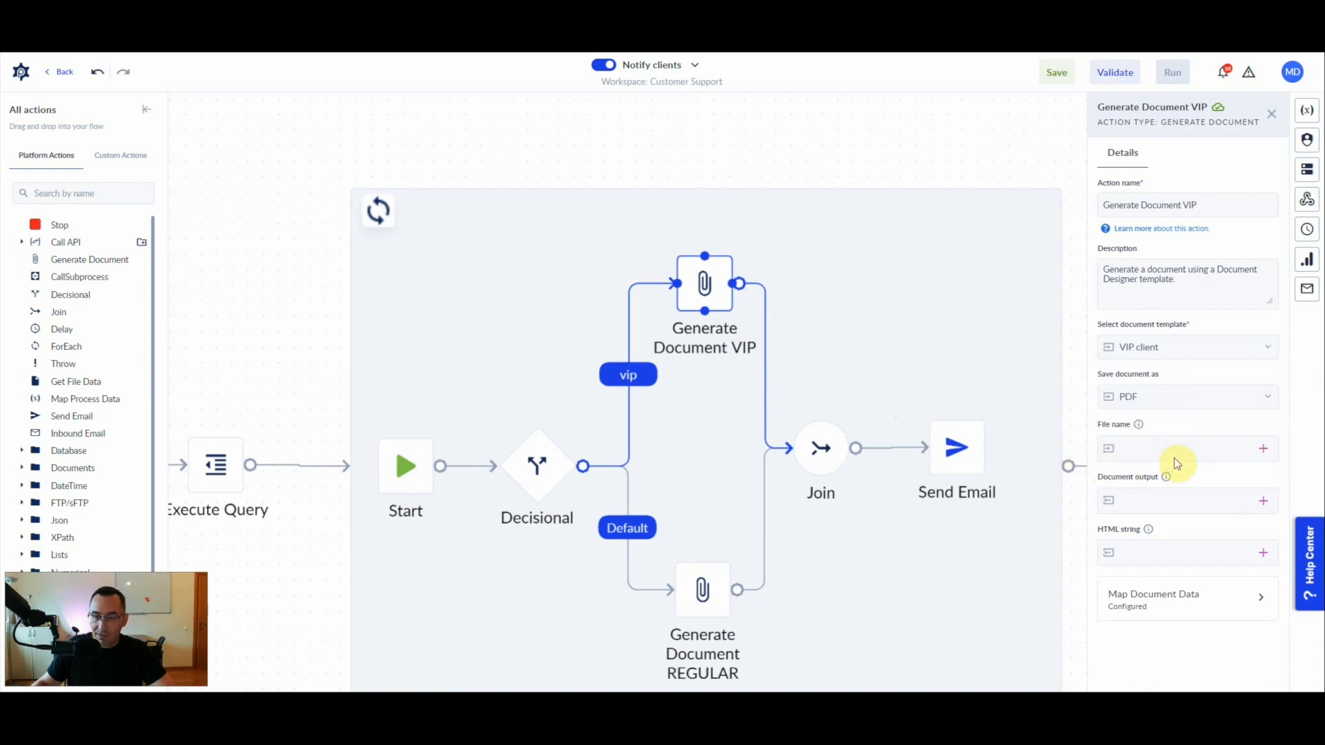
pyautogui.click(1147, 397)
pyautogui.click(1132, 460)
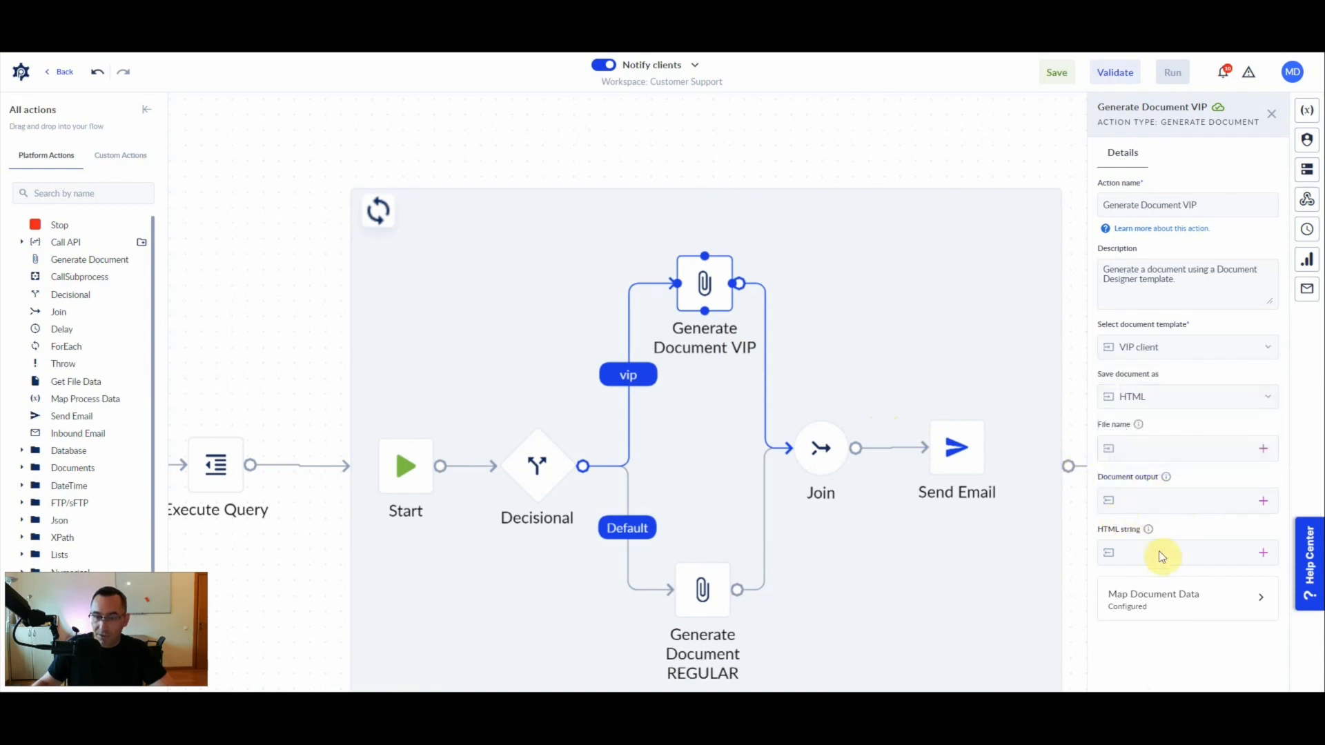
# - Create a single-value String variable named emailBody to receive the HTML string of the Generate Document VIP action
pyautogui.click(1263, 553)
pyautogui.click(1252, 479)
pyautogui.write('emailBod')
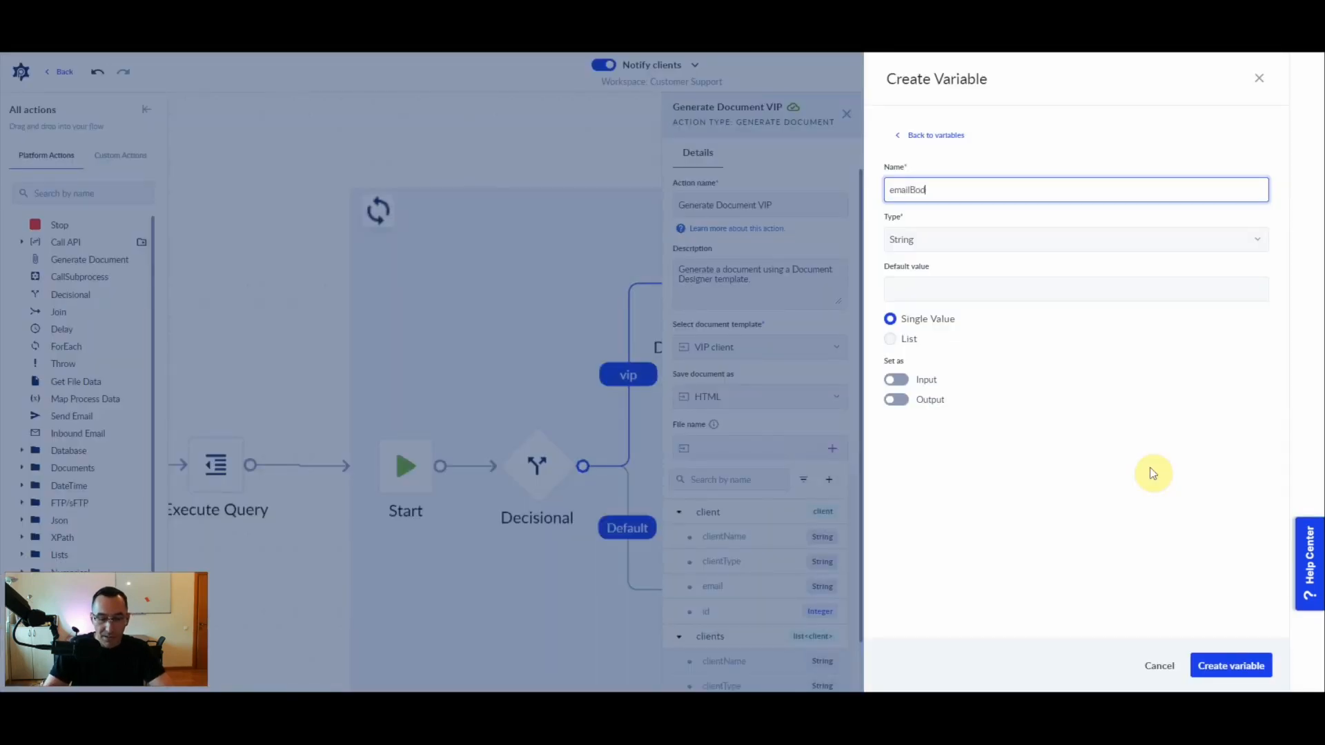
pyautogui.write('y')
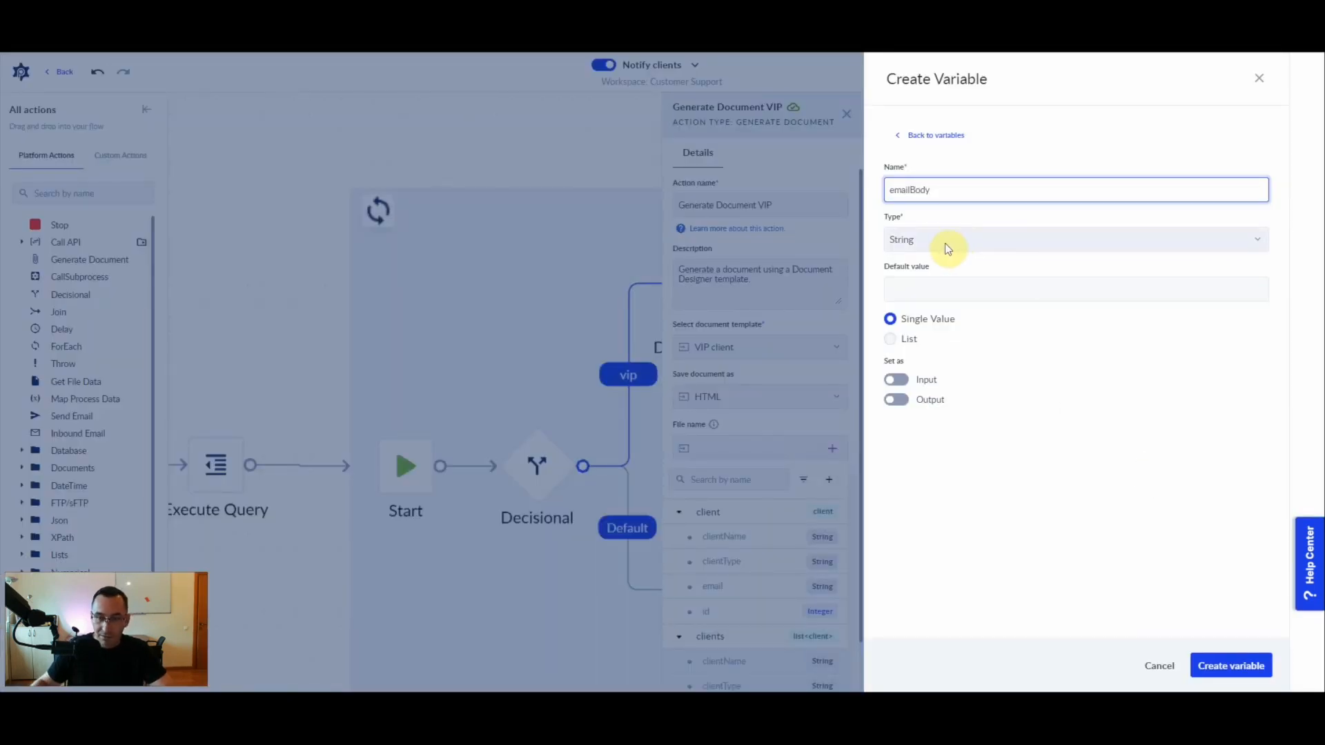
pyautogui.click(1230, 665)
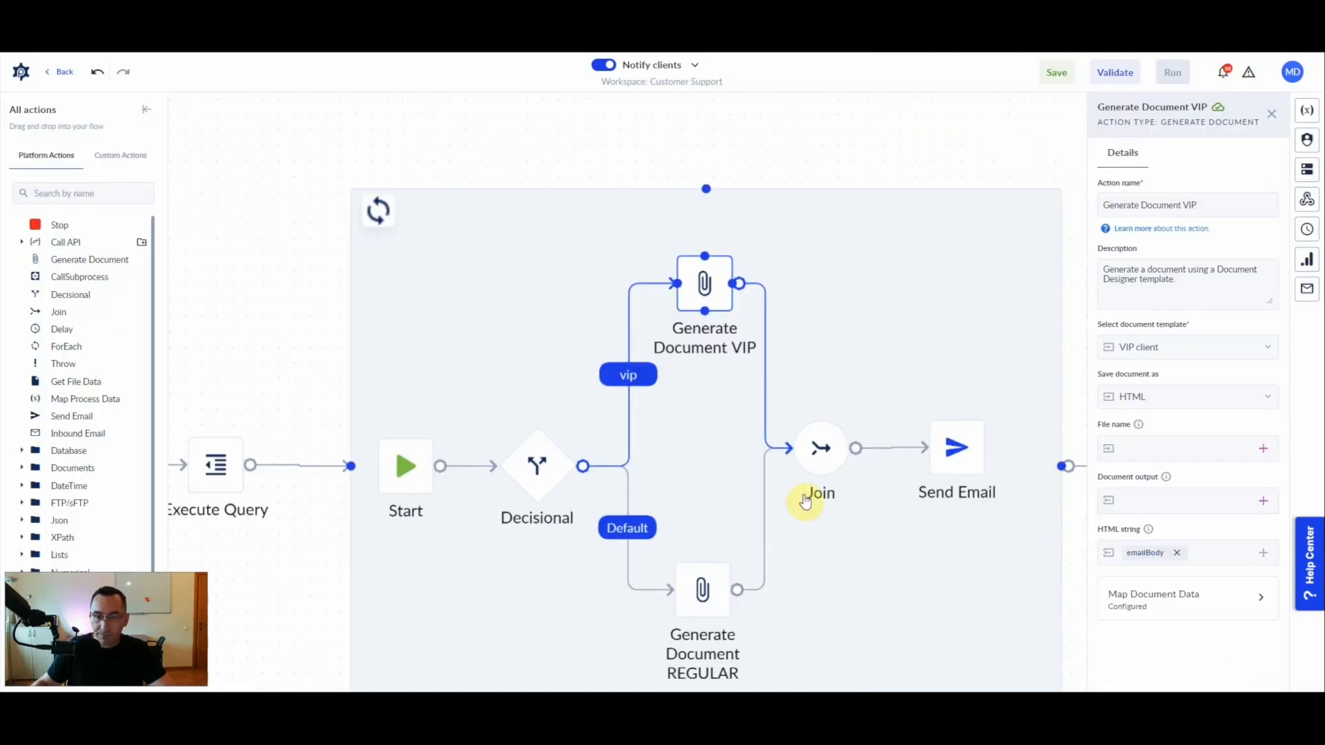
# - Map the document variable clientName to the process variable client.clientName in the Generate Document VIP action
pyautogui.click(1173, 600)
pyautogui.click(1197, 263)
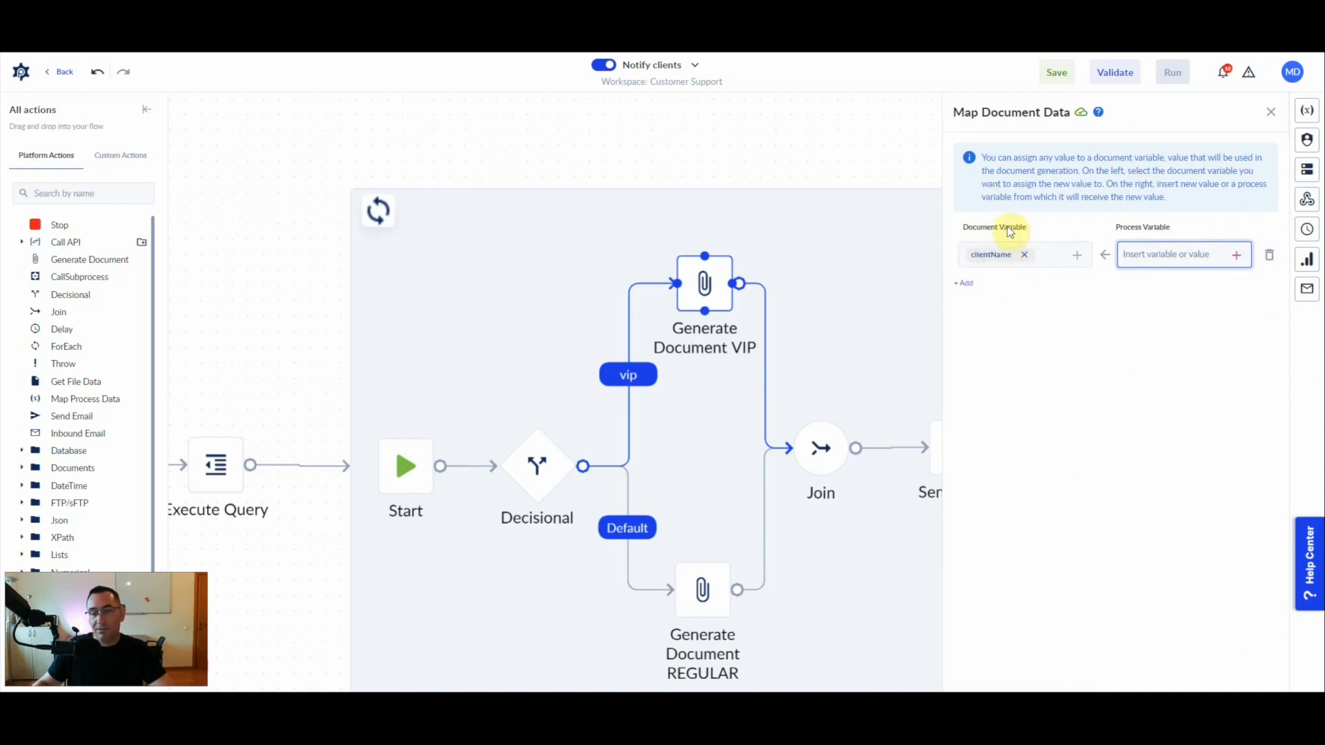
pyautogui.click(1235, 254)
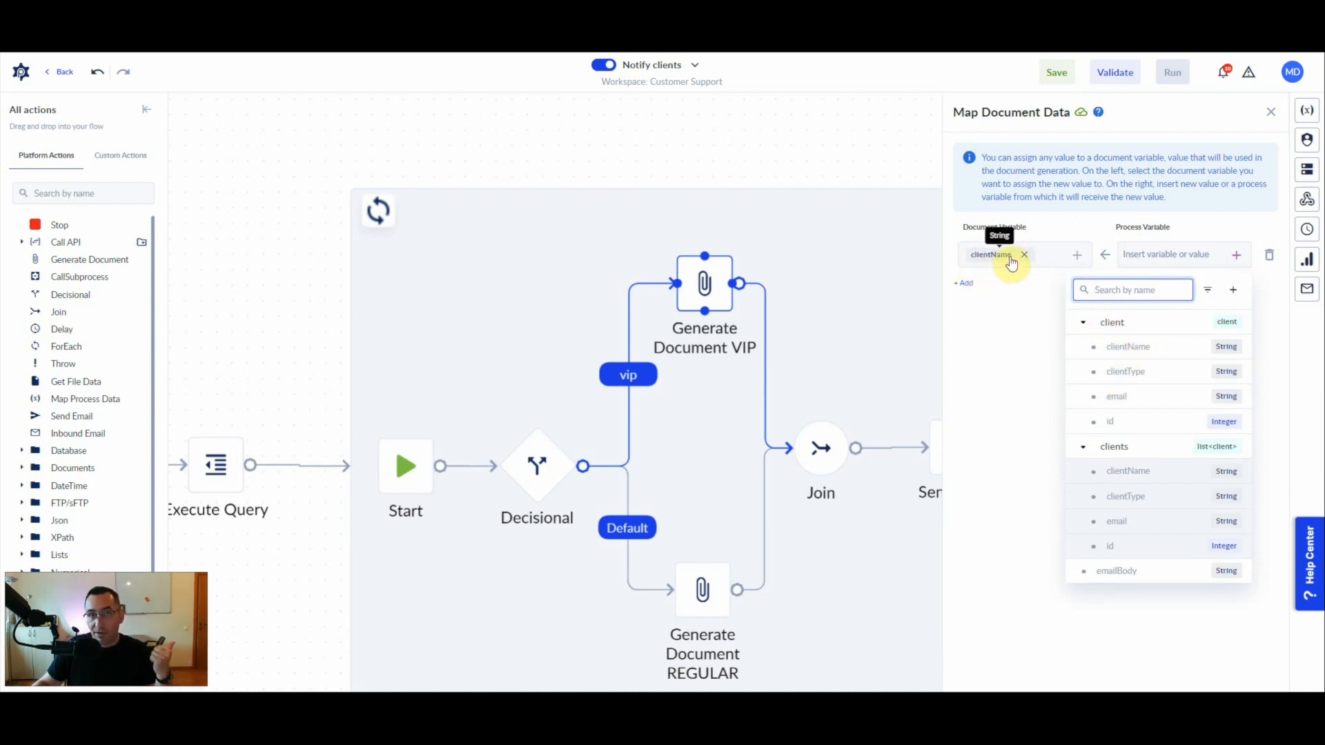
pyautogui.click(1128, 347)
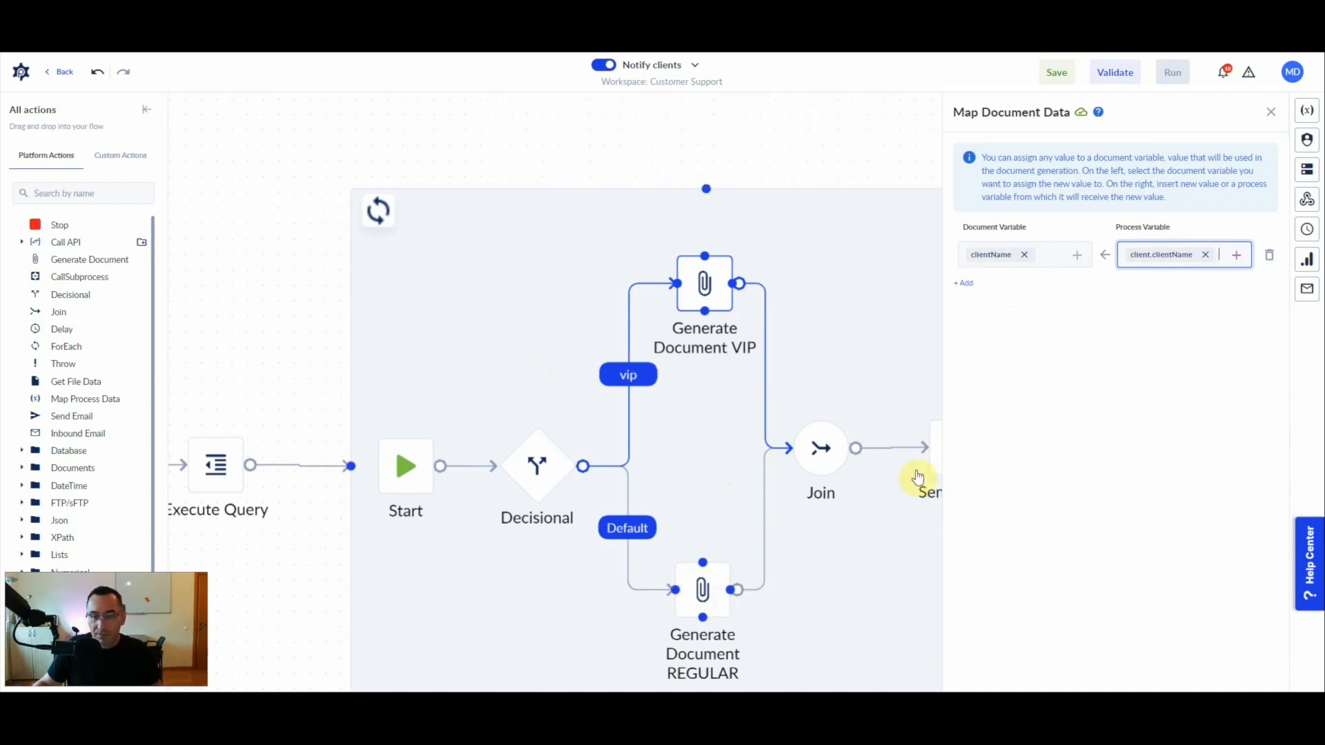
pyautogui.click(1270, 112)
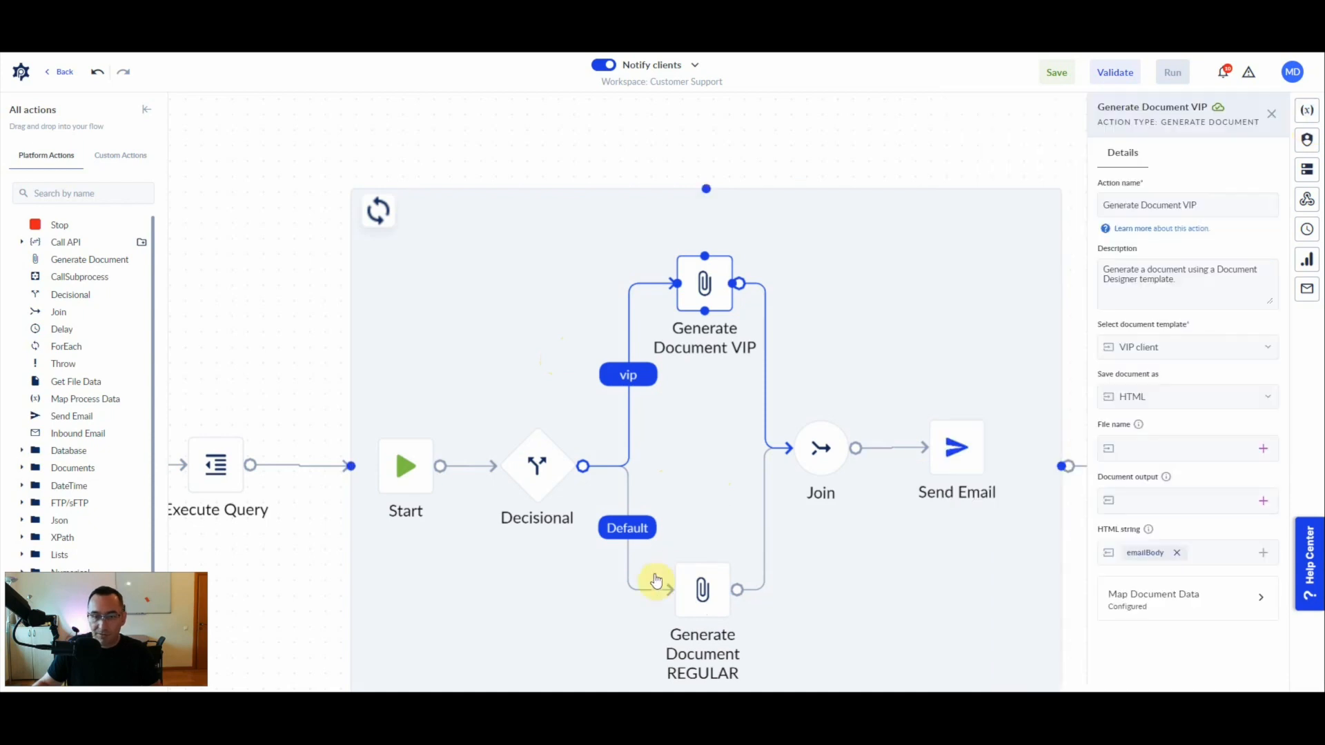
# - Set the Generate Document REGULAR action to use the Regular client template and save the document as HTML
pyautogui.click(714, 595)
pyautogui.click(1193, 353)
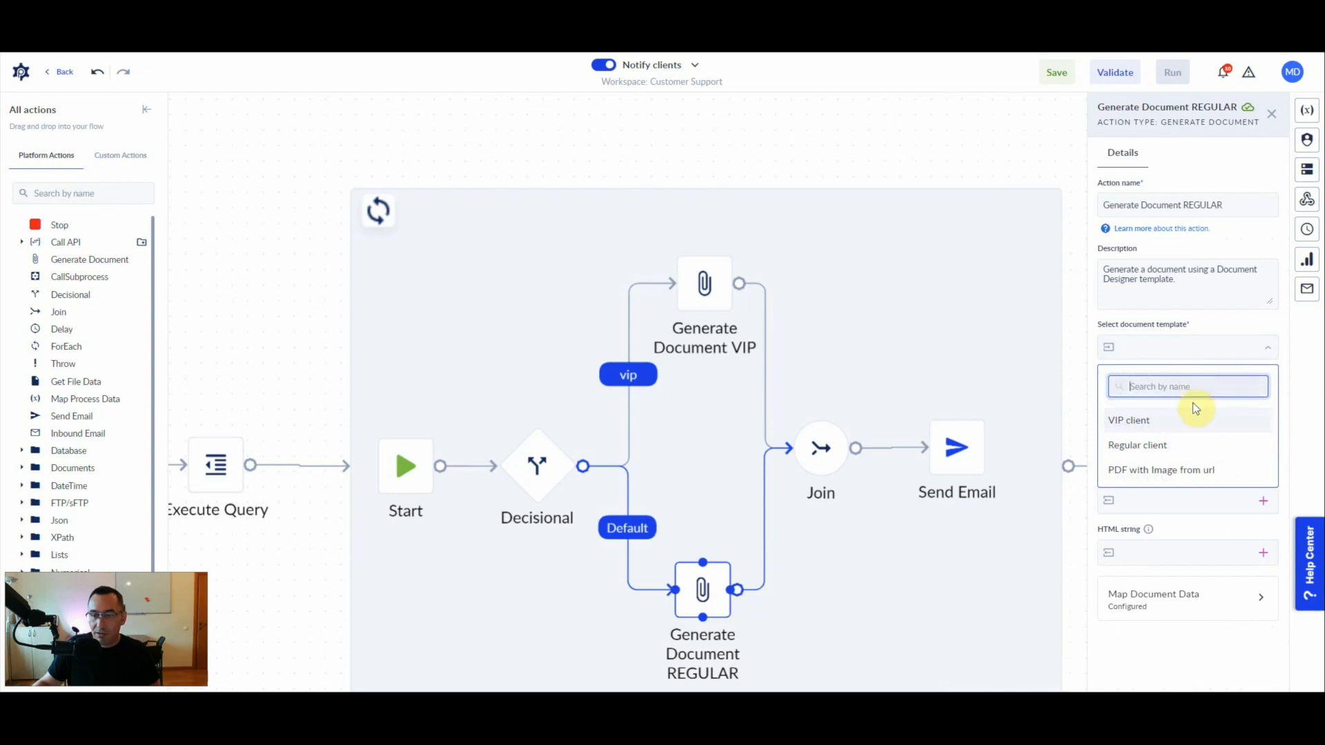
pyautogui.click(1161, 450)
pyautogui.click(1134, 401)
pyautogui.click(1136, 459)
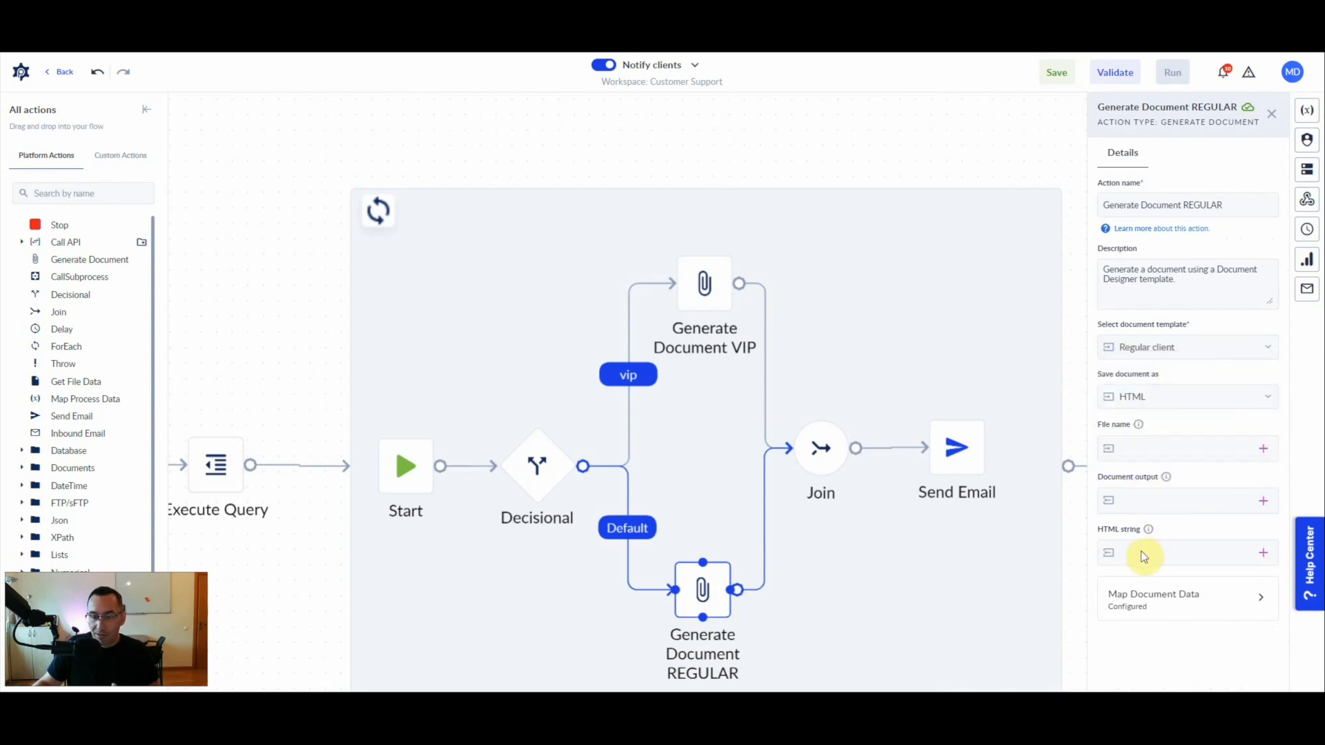
# - Assign the emailBody variable to the document output of the Generate Document REGULAR action
pyautogui.click(1264, 500)
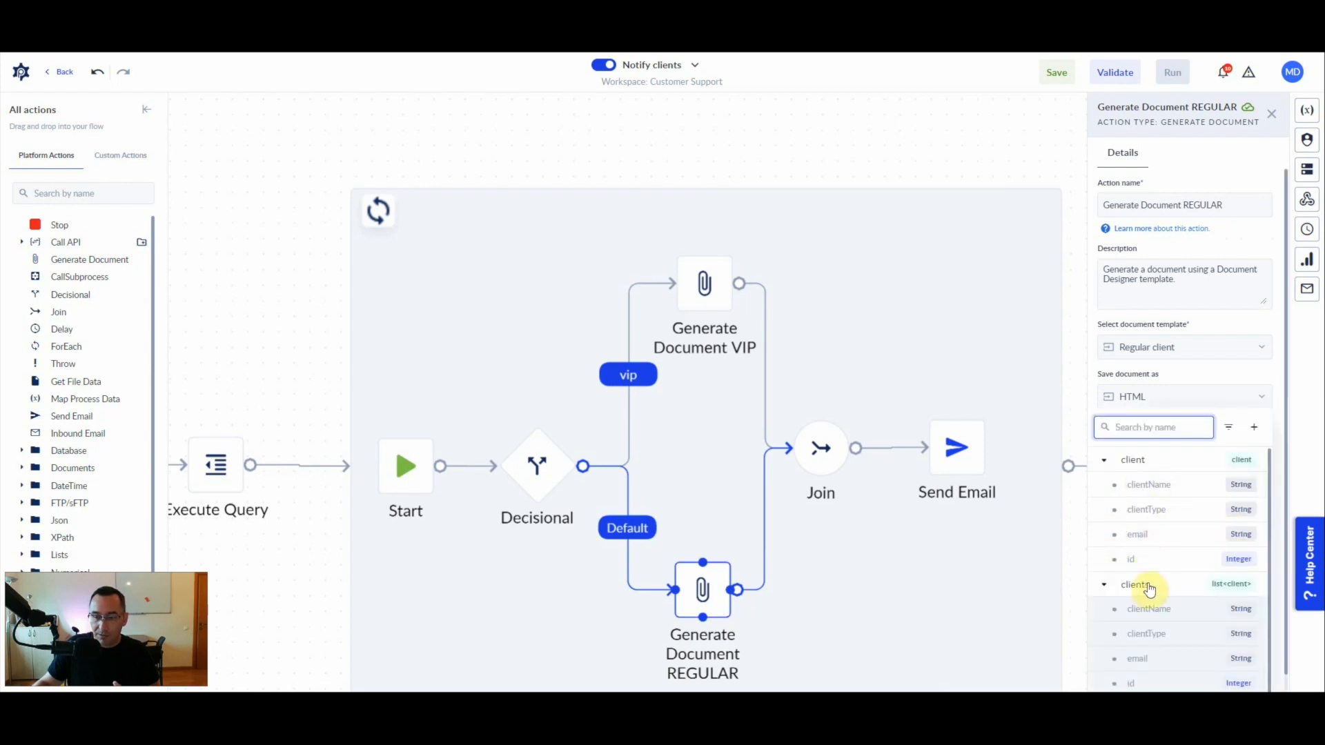
pyautogui.click(1104, 577)
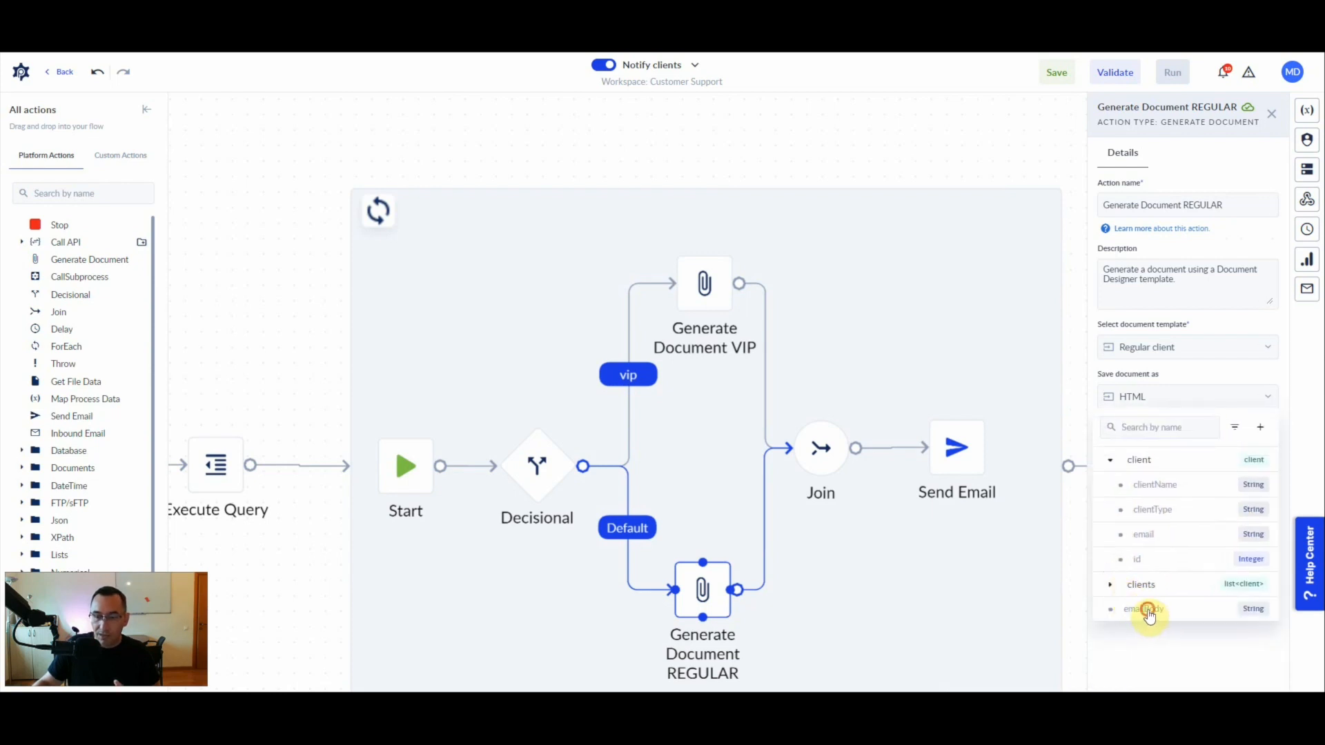
pyautogui.click(1147, 607)
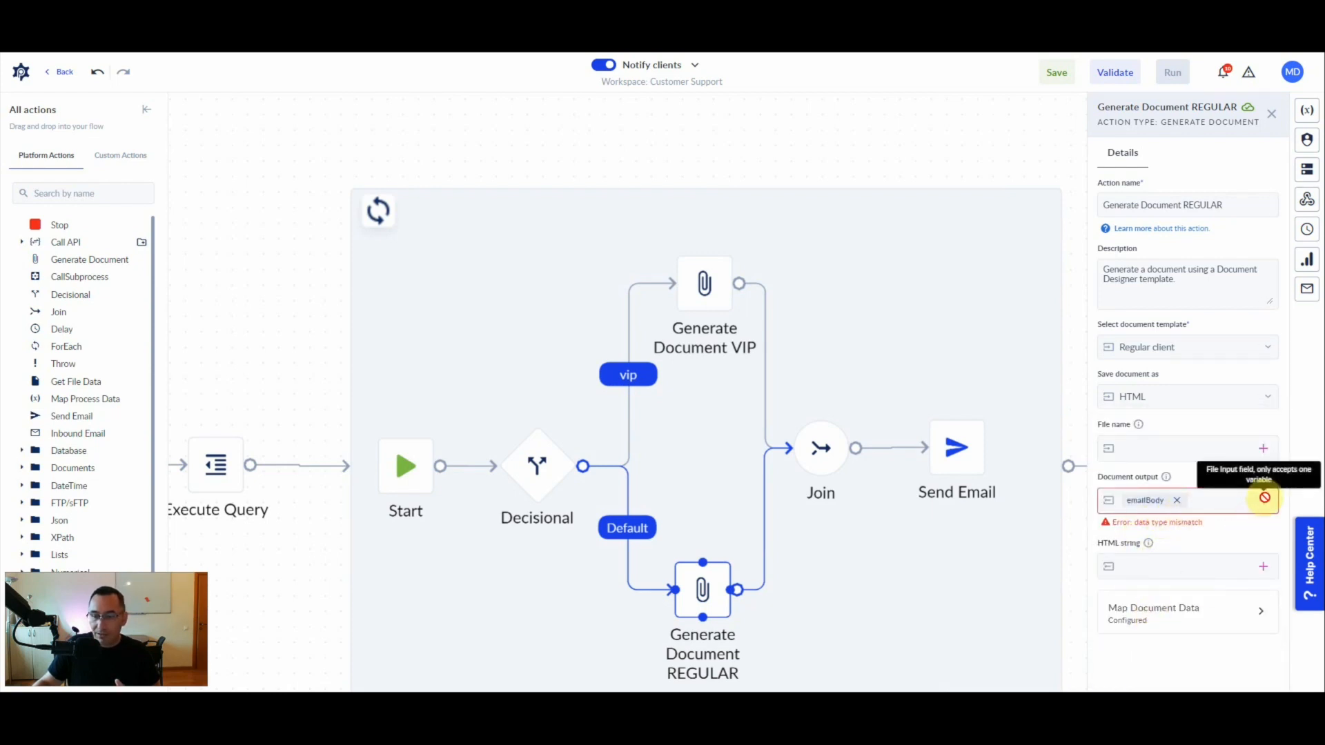
# - Remove emailBody from the document output of the Generate Document REGULAR action and assign it to the HTML string instead
pyautogui.click(1176, 500)
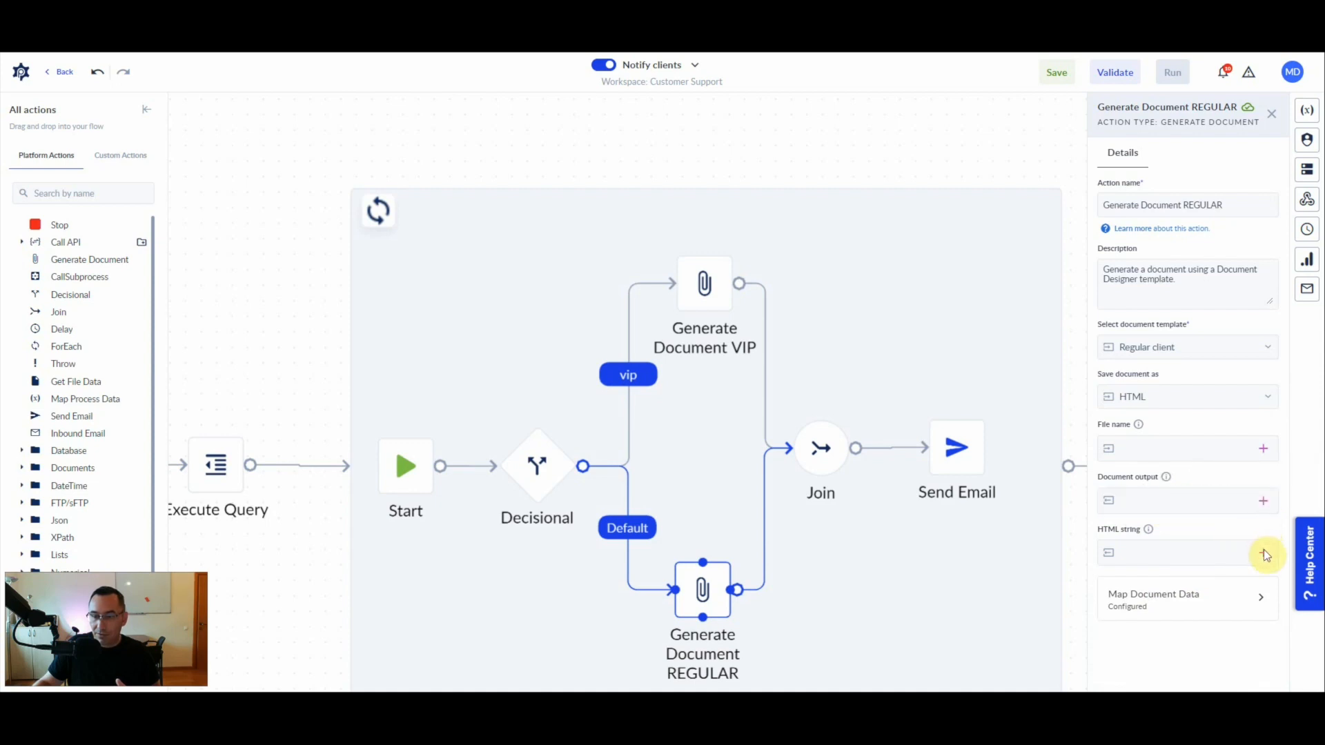
pyautogui.click(1263, 551)
pyautogui.click(1103, 512)
pyautogui.click(1104, 537)
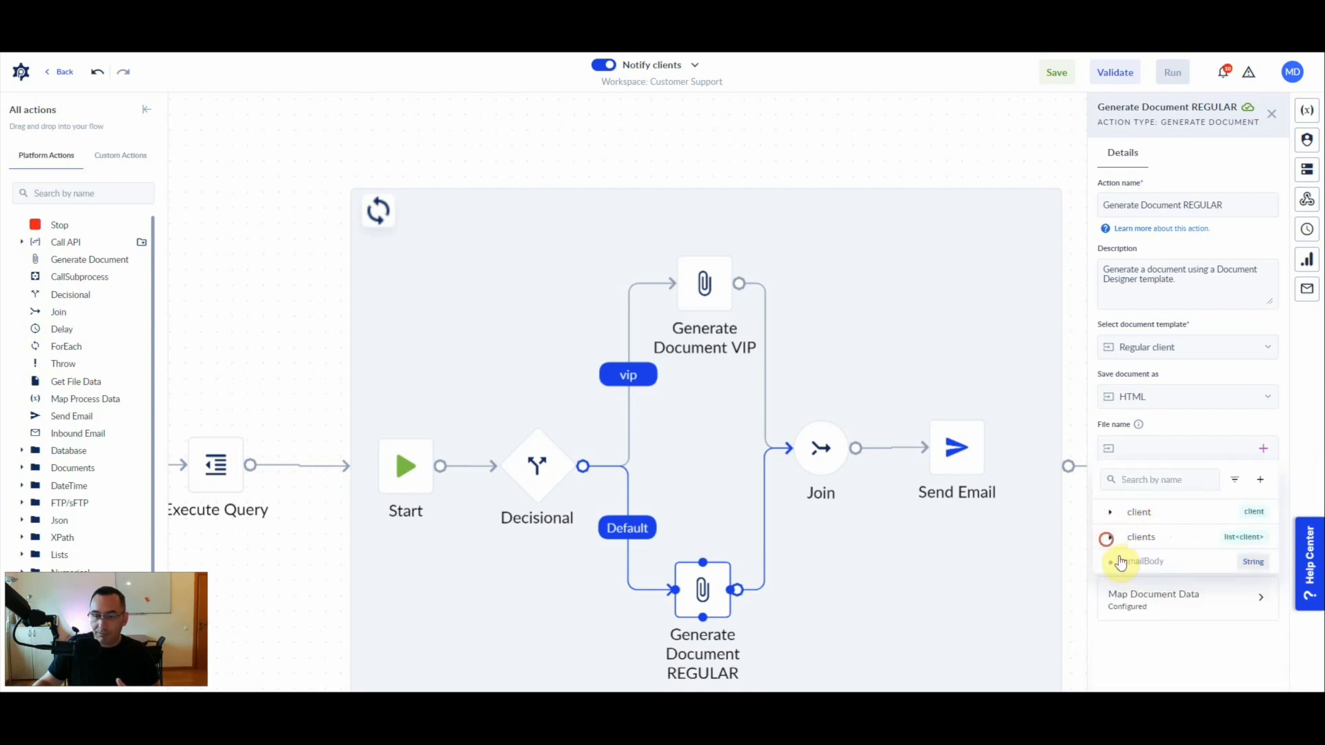
pyautogui.click(1143, 564)
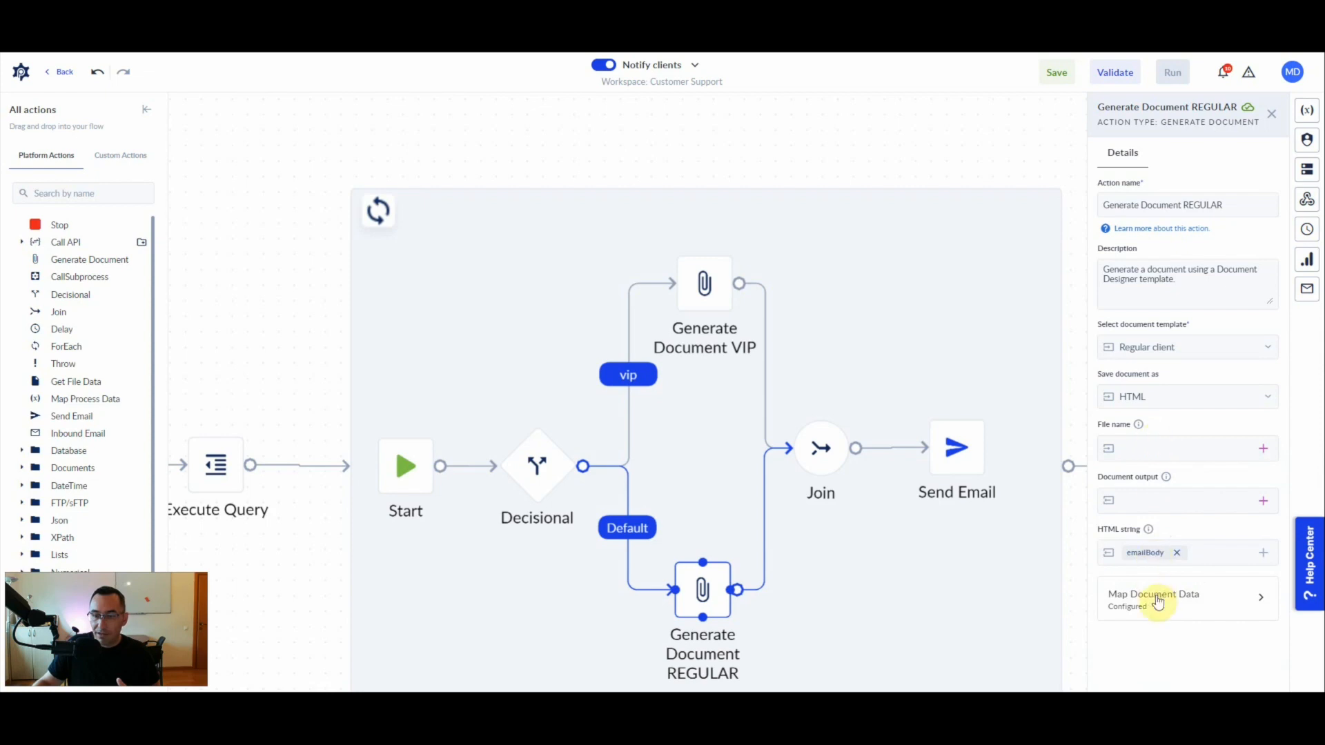
# - Map the document variable clientName to the process variable client.clientName in the Generate Document REGULAR action
pyautogui.click(1157, 598)
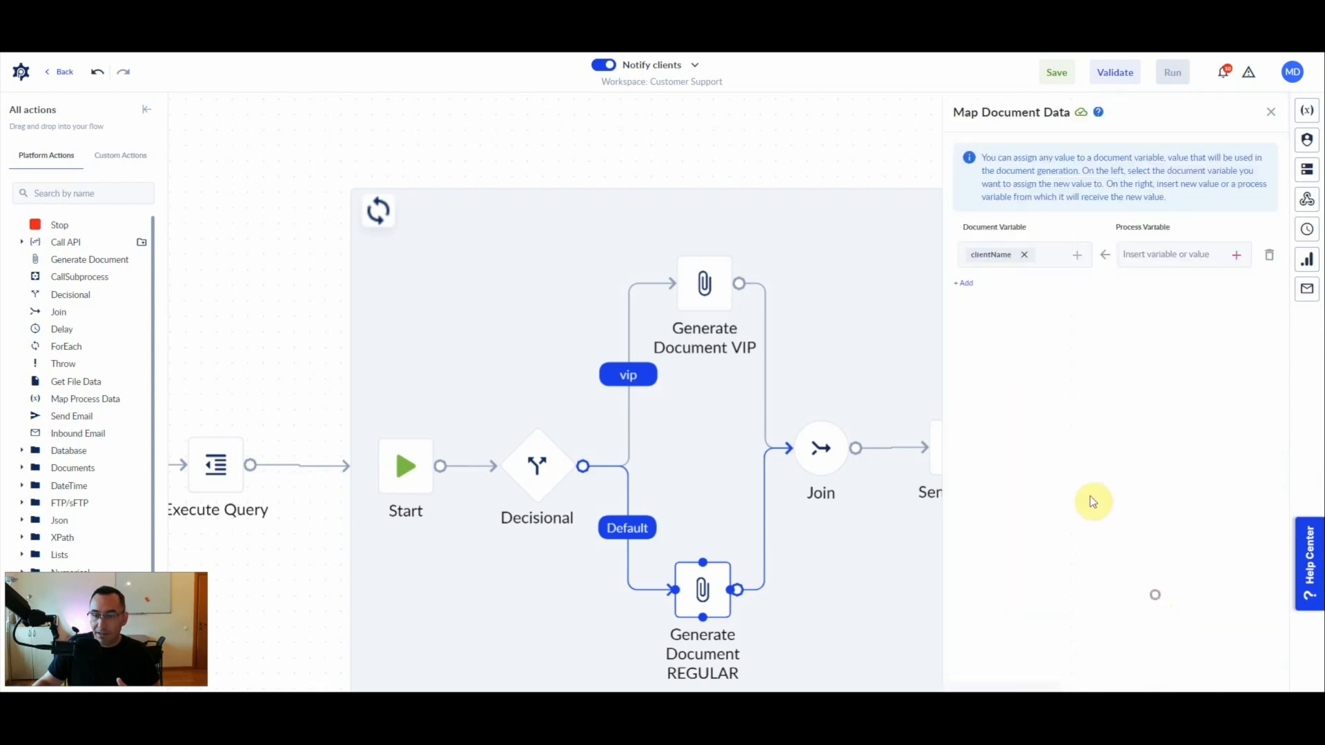
pyautogui.click(1236, 256)
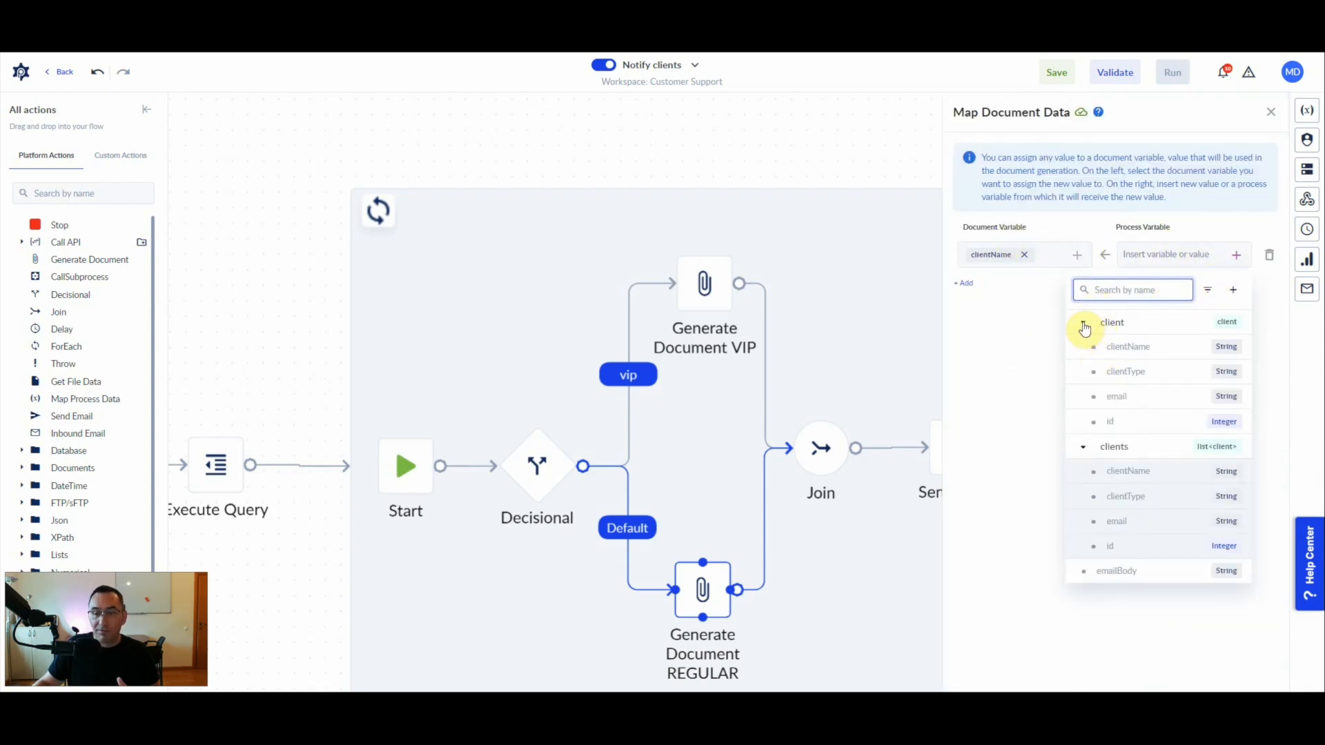
pyautogui.click(1127, 347)
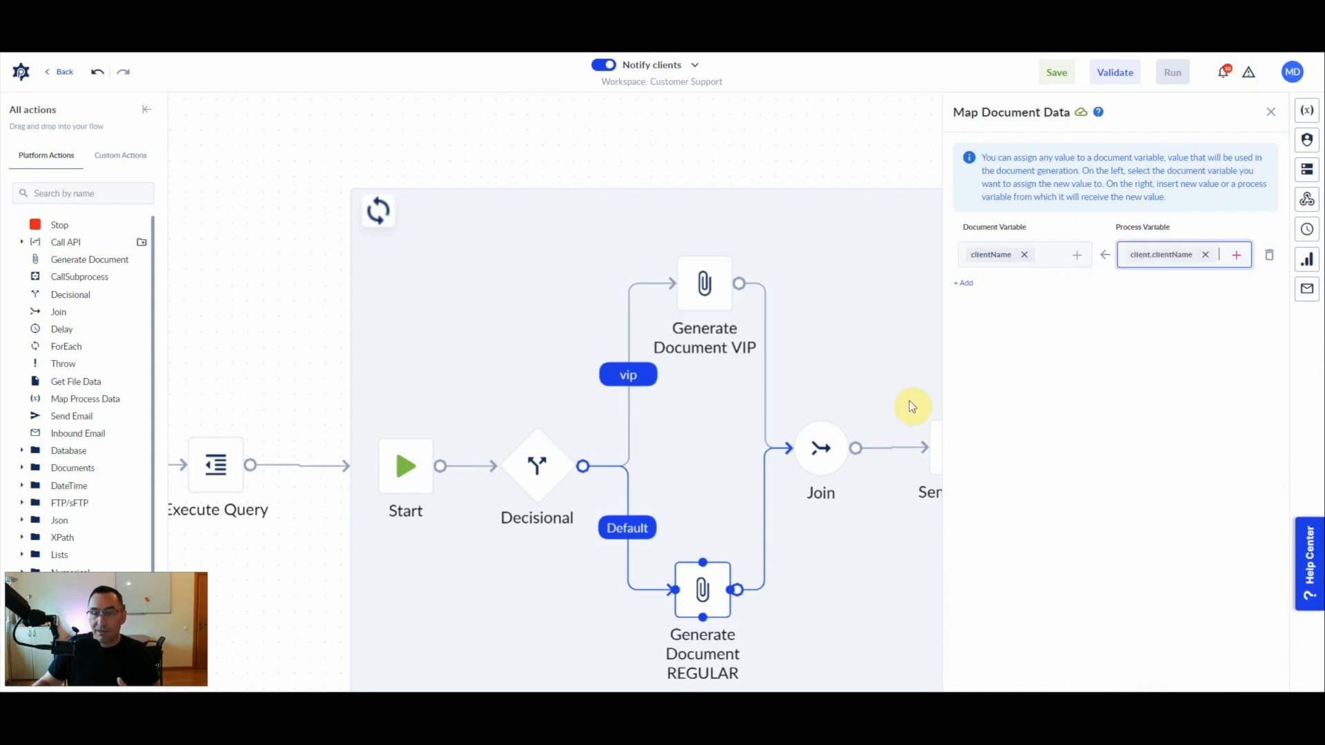
pyautogui.click(858, 399)
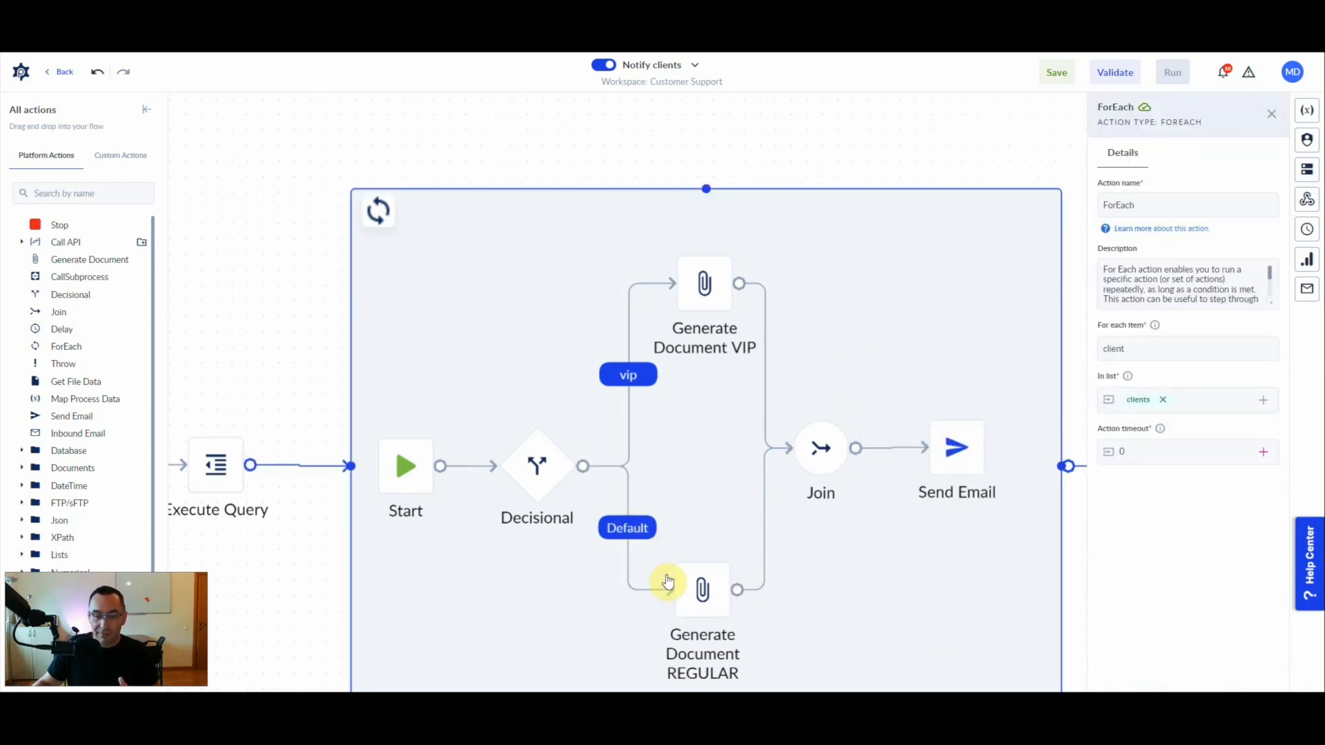
# - Open the email configuration of the Send Email action and enter the recipient's email address in the To field
pyautogui.scroll(-2, 638, 552)
pyautogui.click(919, 466)
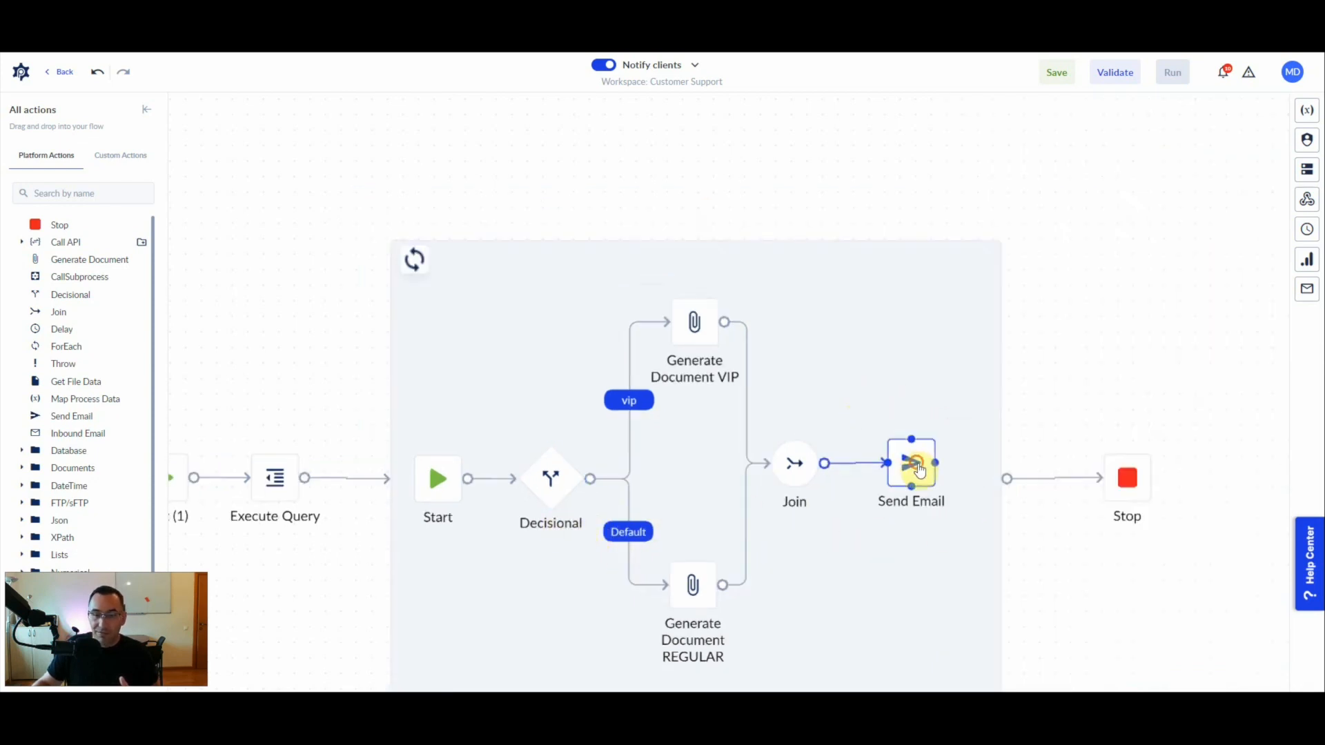
pyautogui.click(1205, 406)
pyautogui.click(1021, 170)
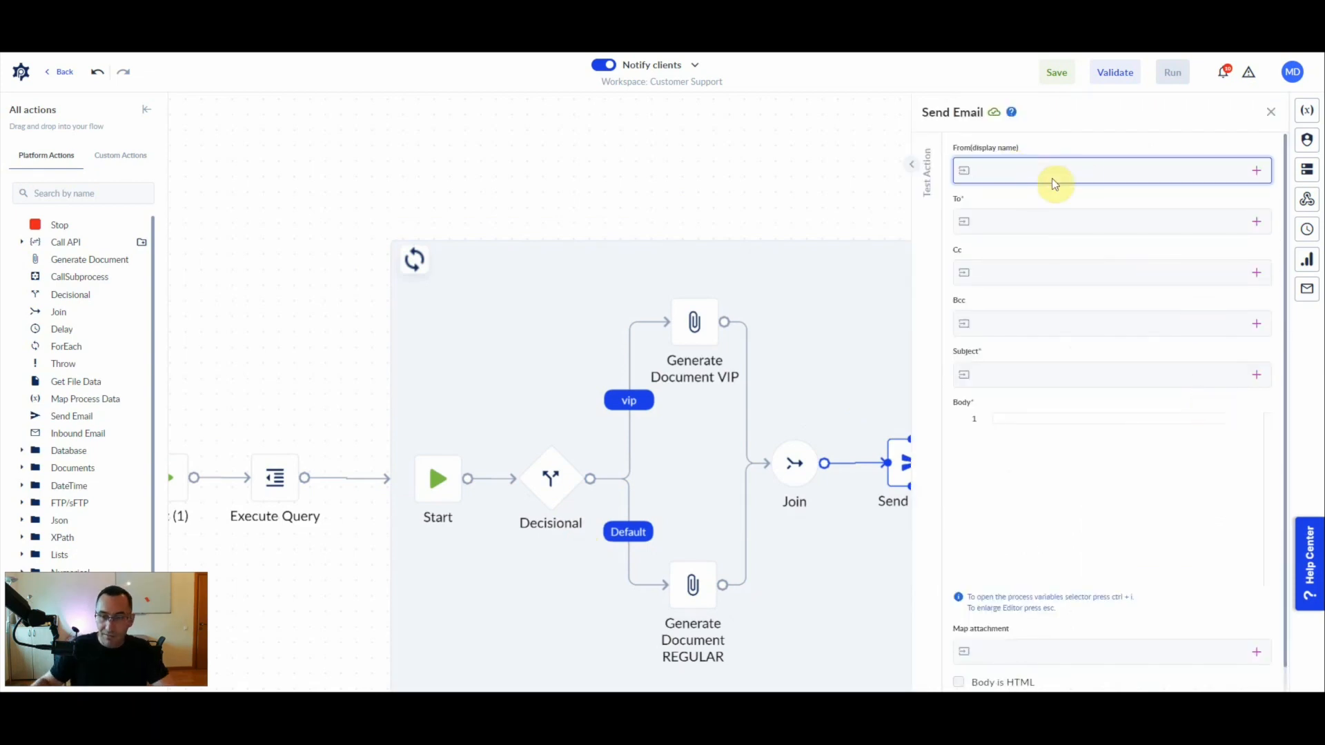
pyautogui.click(1015, 224)
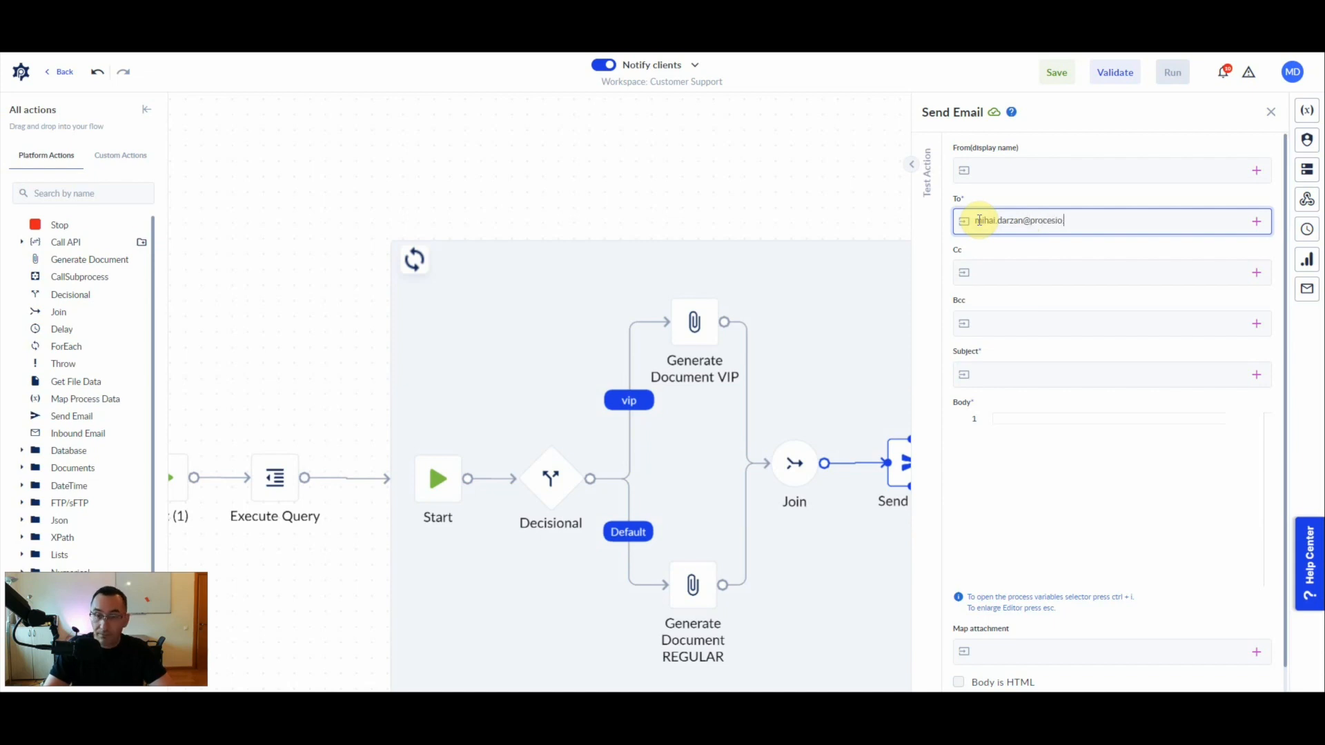
# - Set the email subject to "Dear," followed by the client.clientName variable
pyautogui.click(1035, 368)
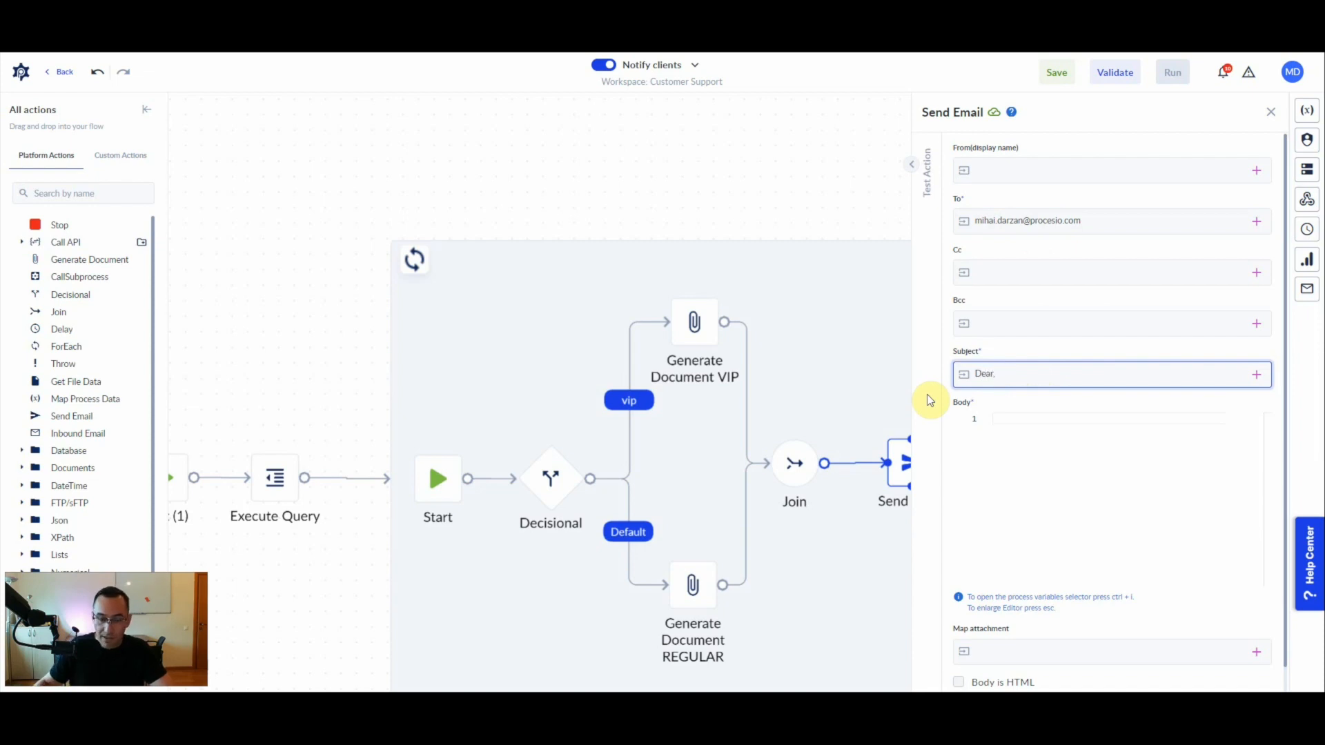
pyautogui.click(1256, 375)
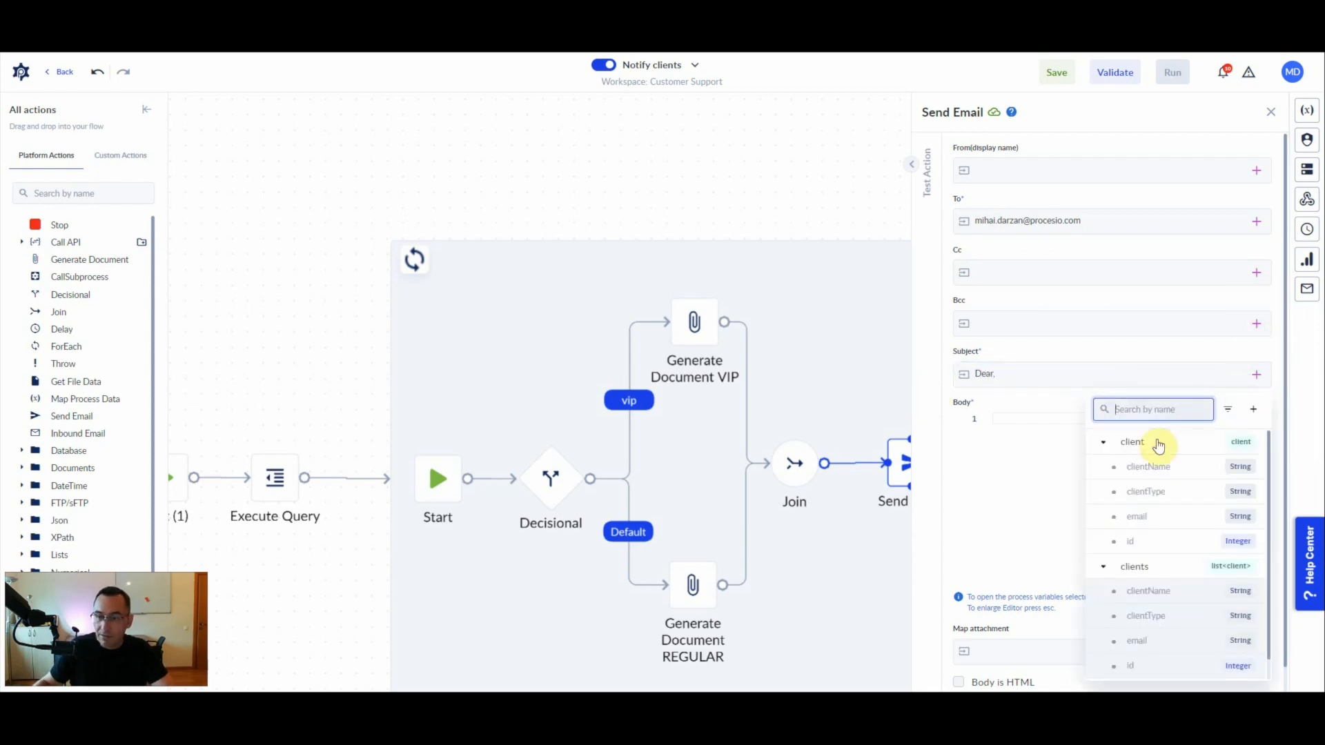
pyautogui.click(1147, 467)
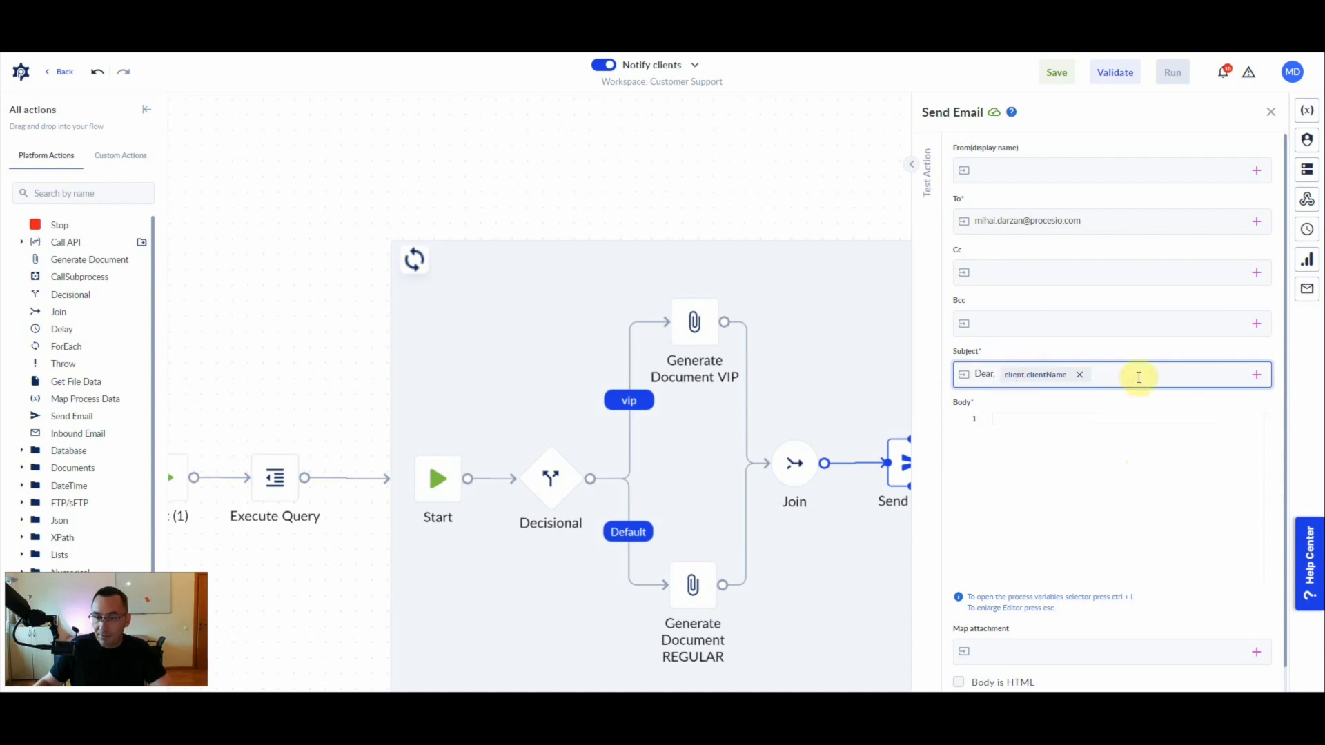
# - Insert the emailBody variable as the email body and enable the Body is HTML option
pyautogui.click(994, 419)
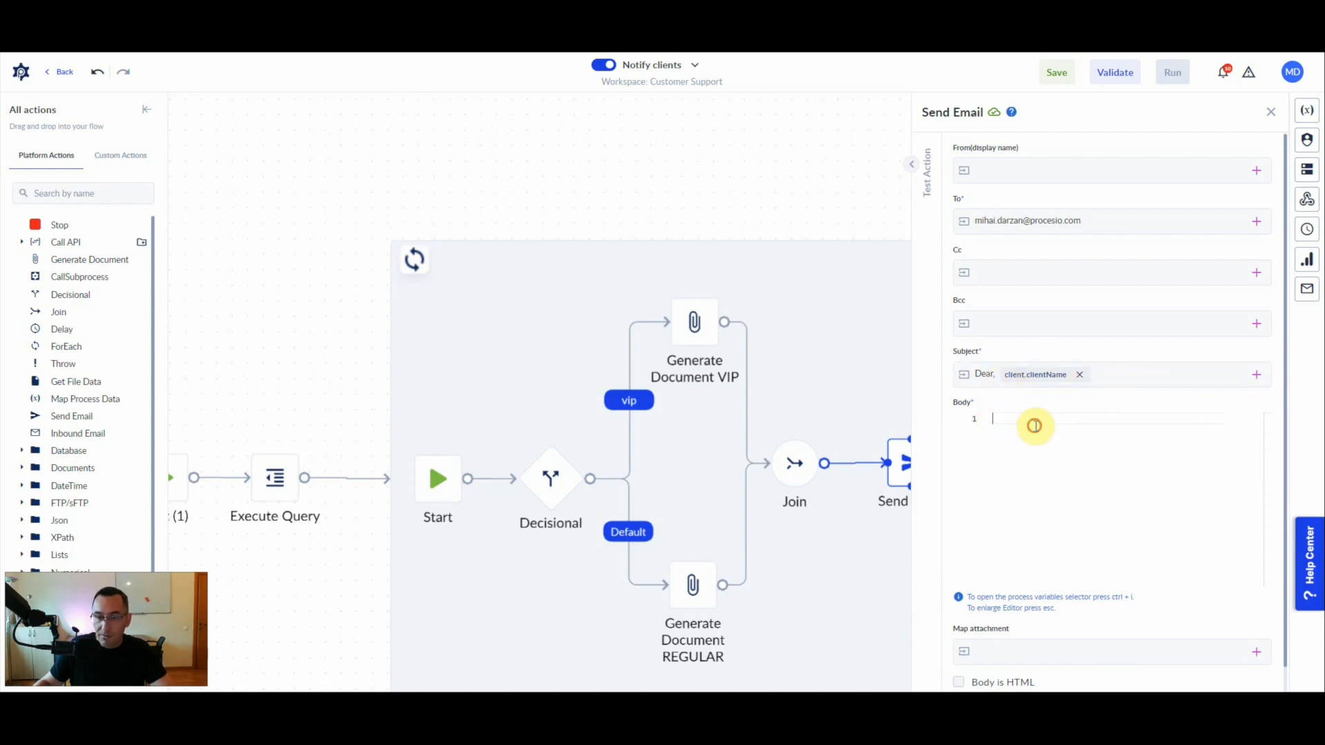
pyautogui.hotkey('ctrl', 'i')
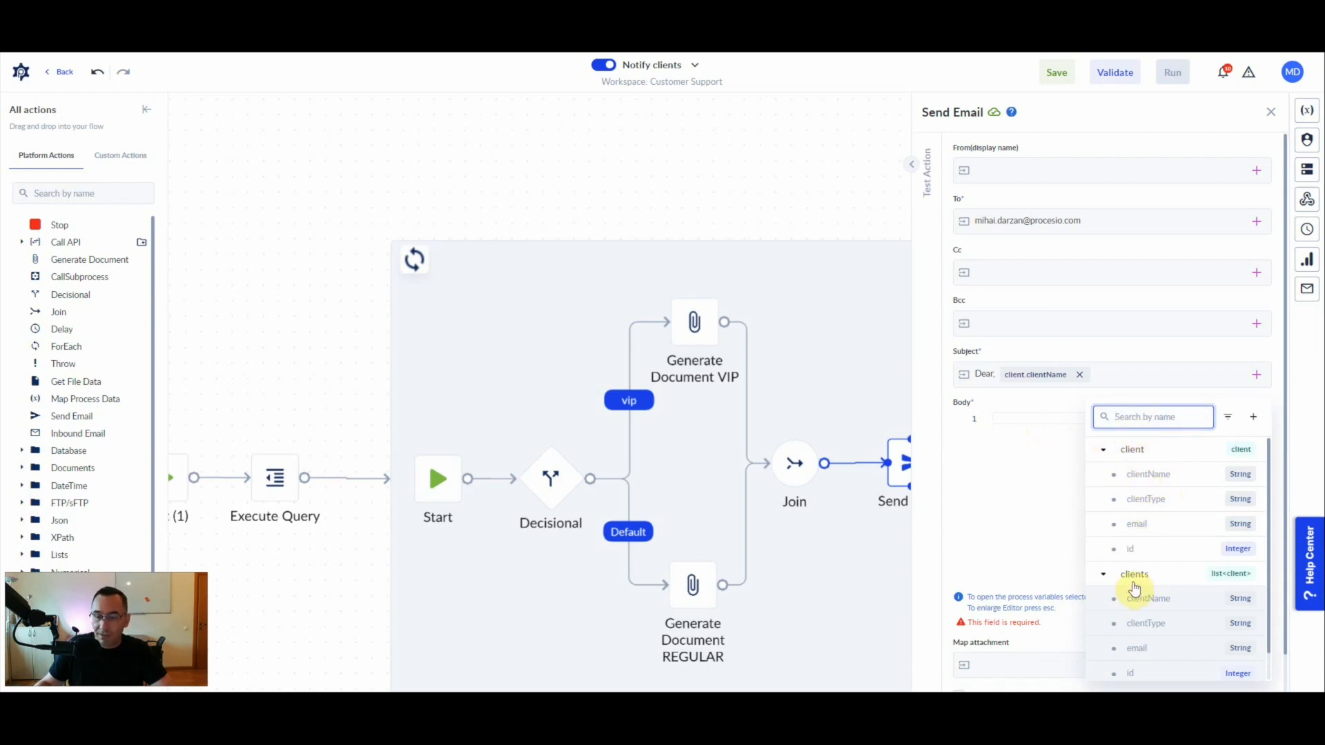
pyautogui.click(1101, 574)
pyautogui.click(1133, 599)
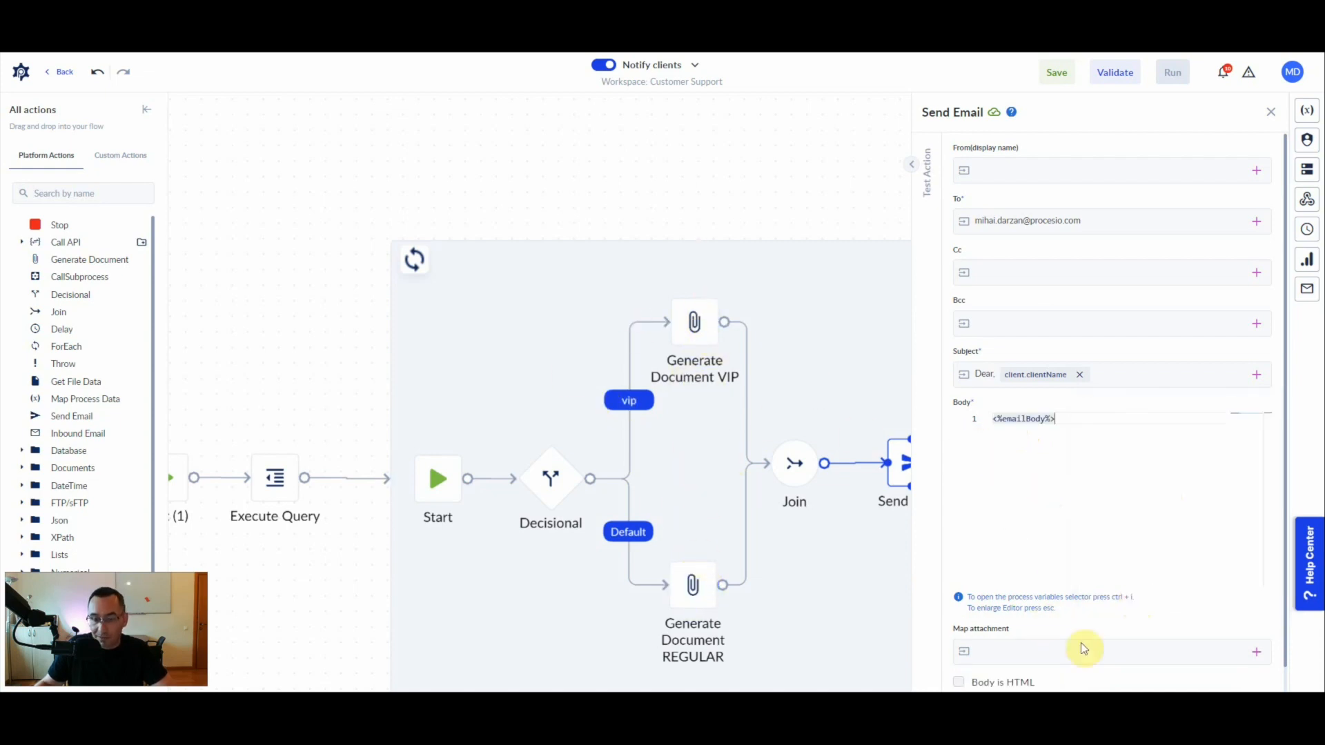
pyautogui.scroll(-1, 1034, 659)
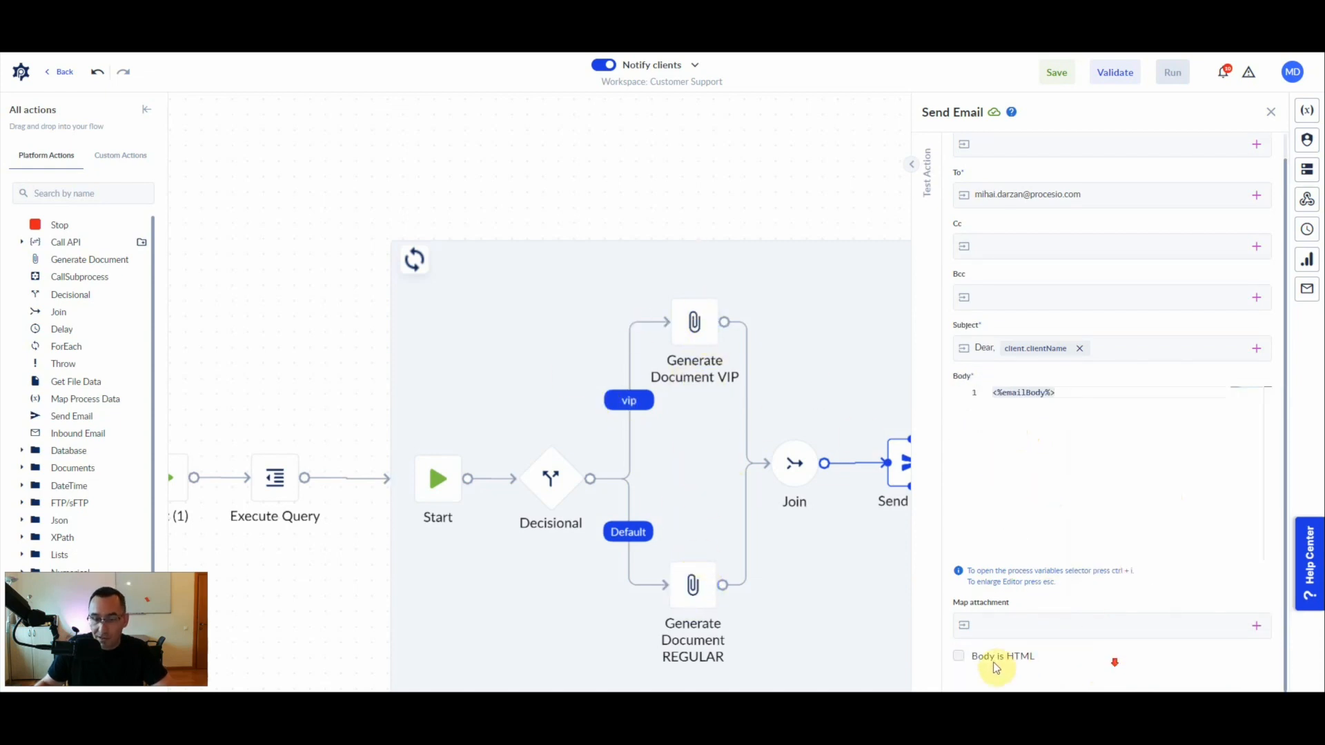
pyautogui.click(958, 659)
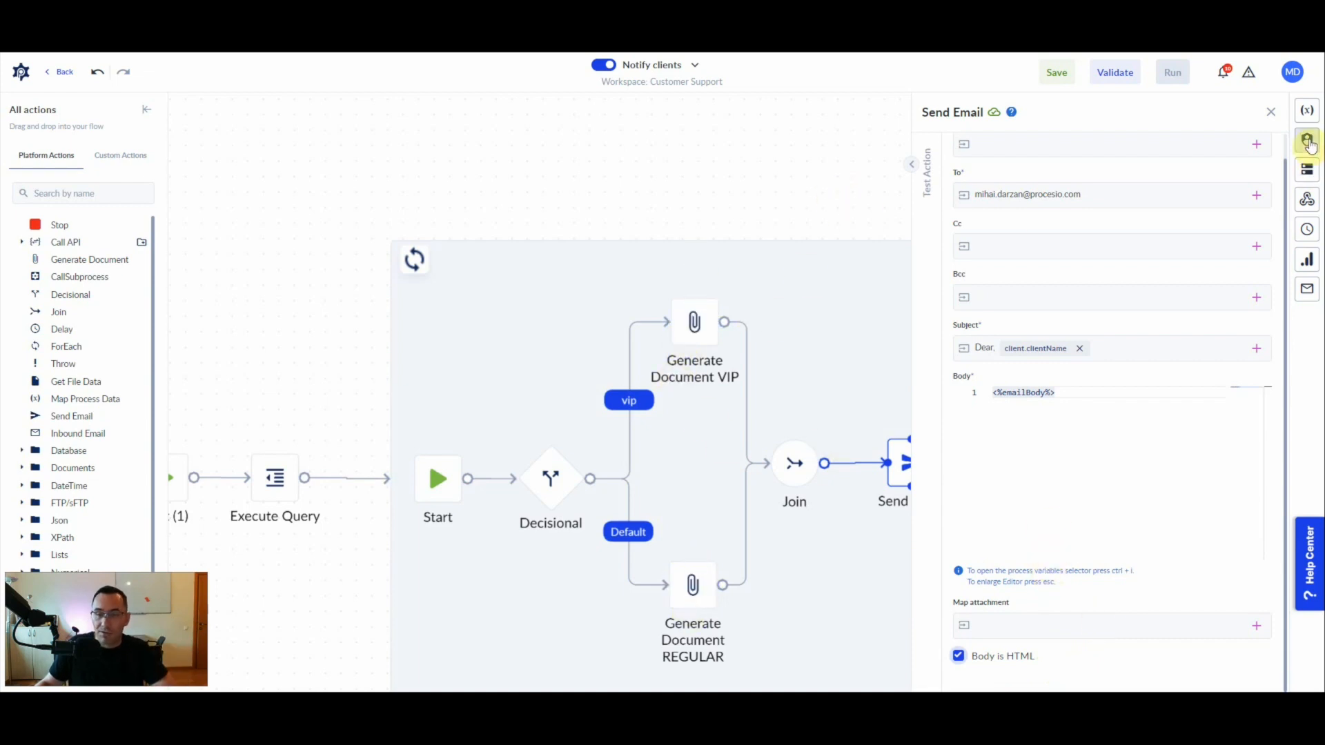
# - Select the SendGrid credential as the SMTP server of the Send Email action and review the email configuration
pyautogui.click(1270, 113)
pyautogui.click(1189, 346)
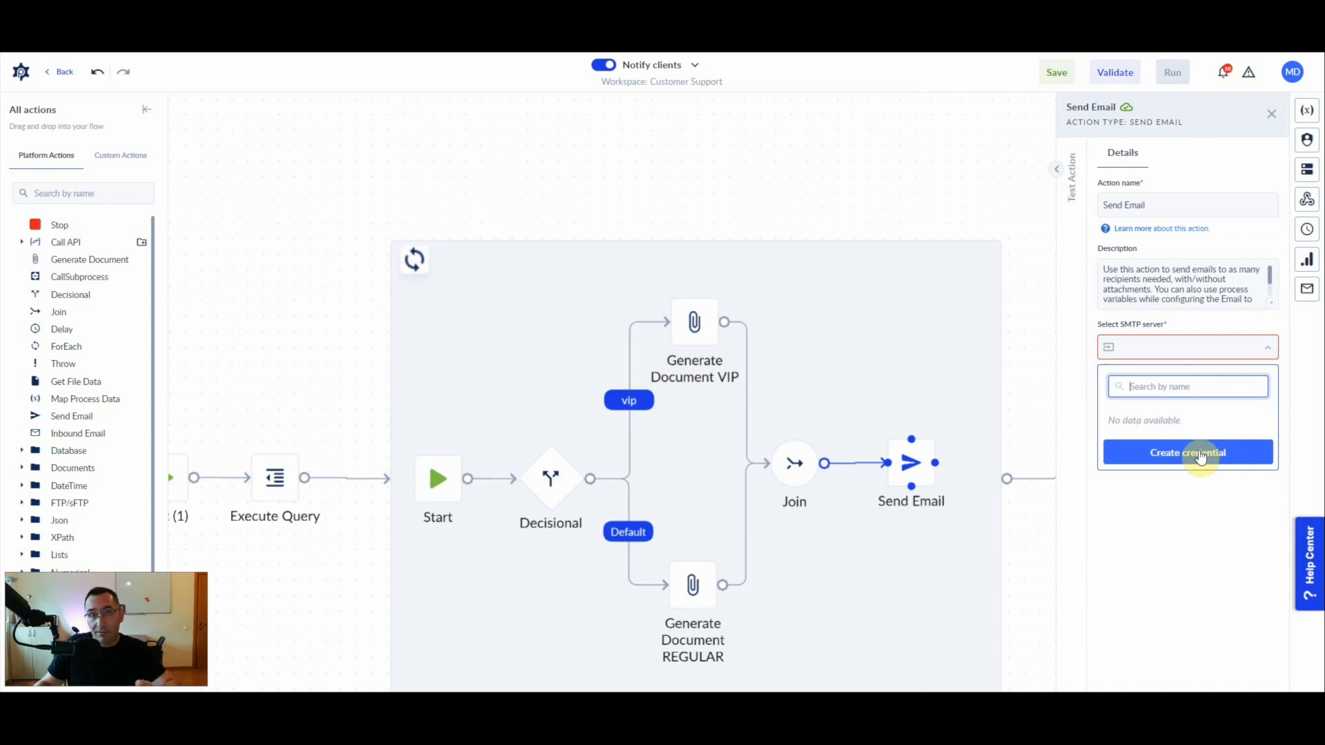
pyautogui.click(1174, 340)
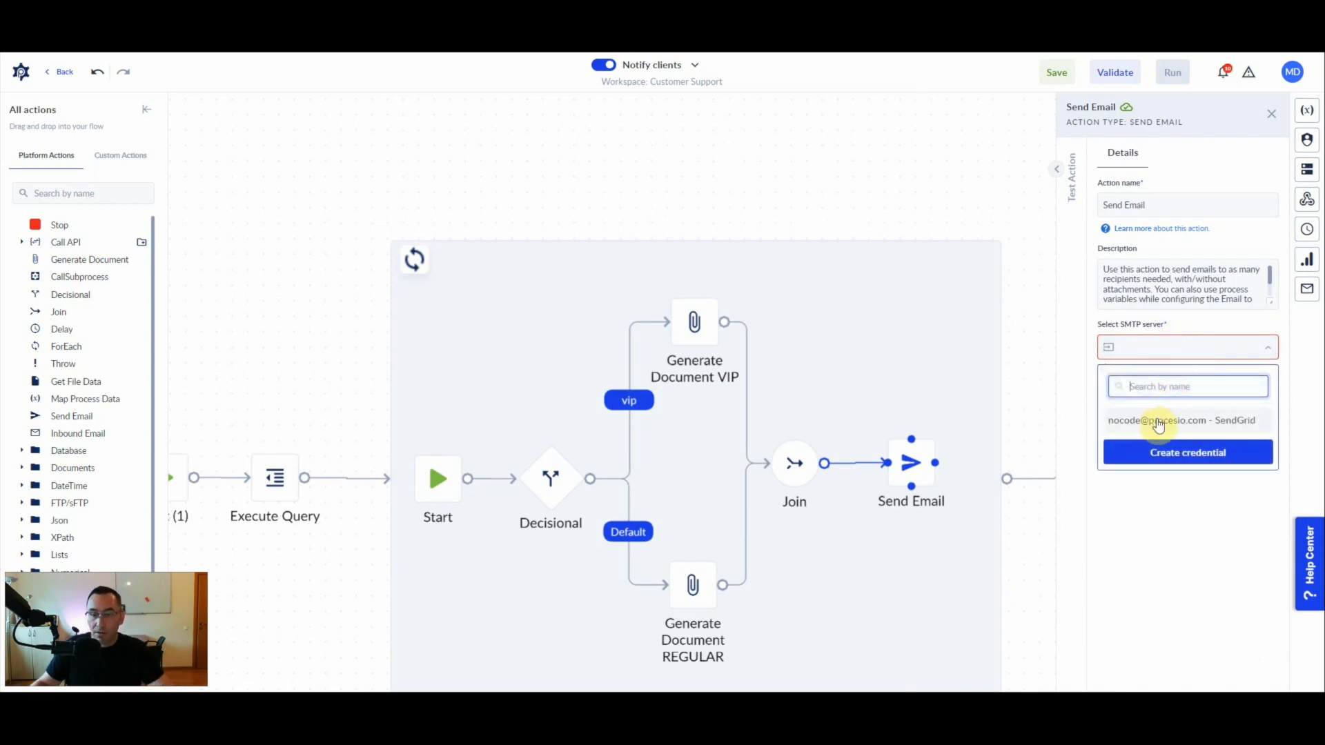
pyautogui.click(1159, 423)
pyautogui.doubleClick(1173, 355)
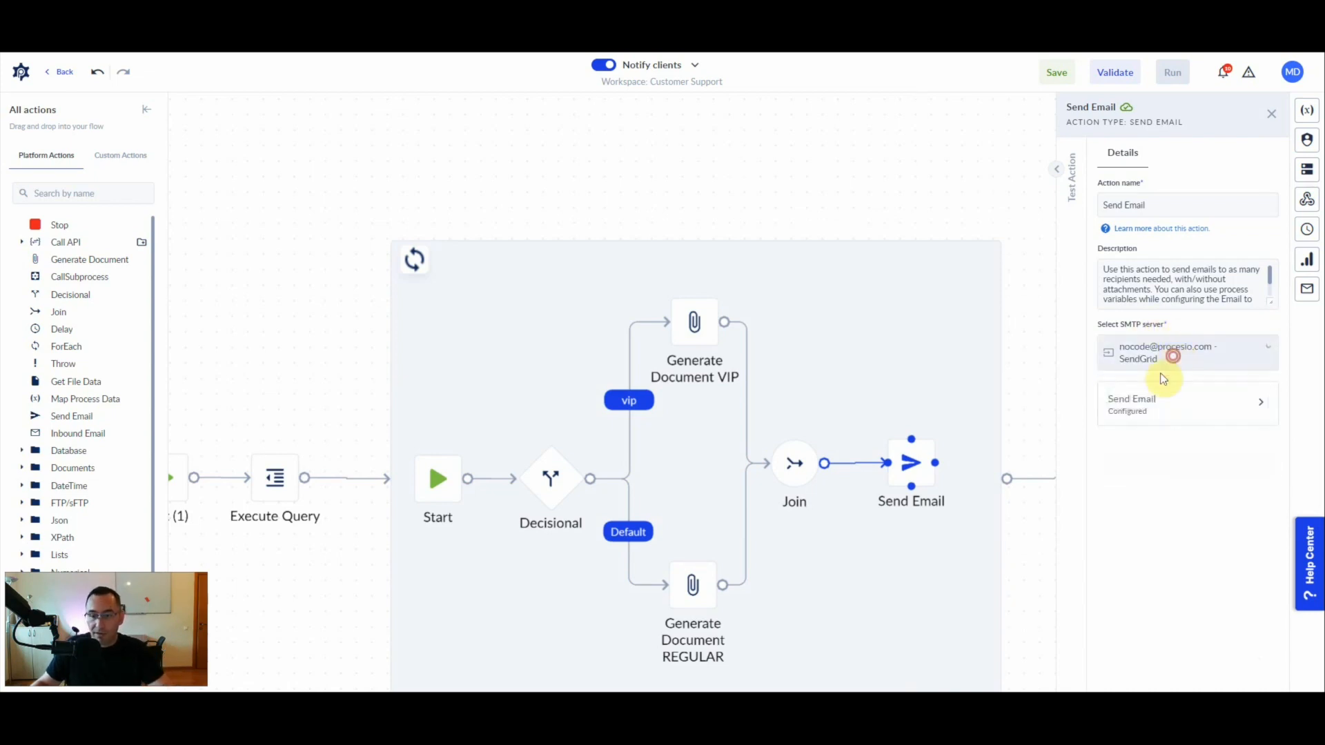
pyautogui.click(1138, 407)
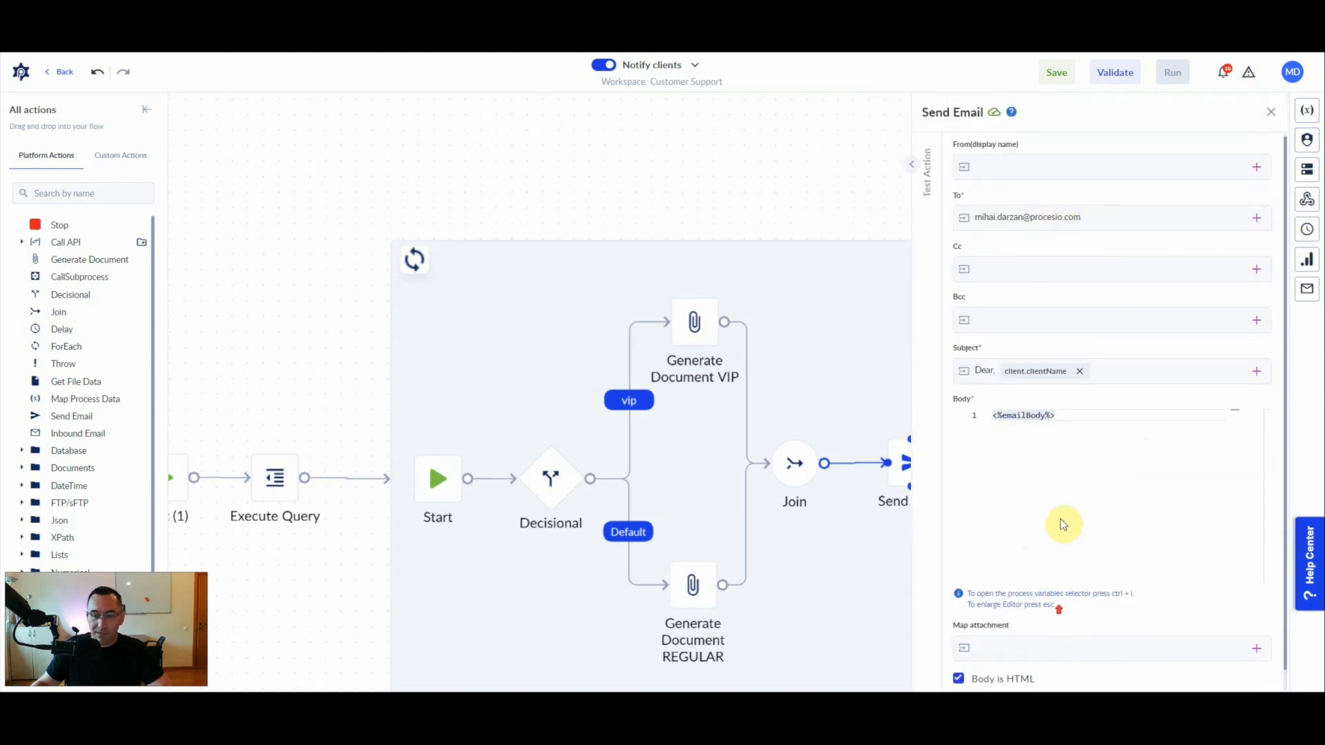
pyautogui.click(1270, 112)
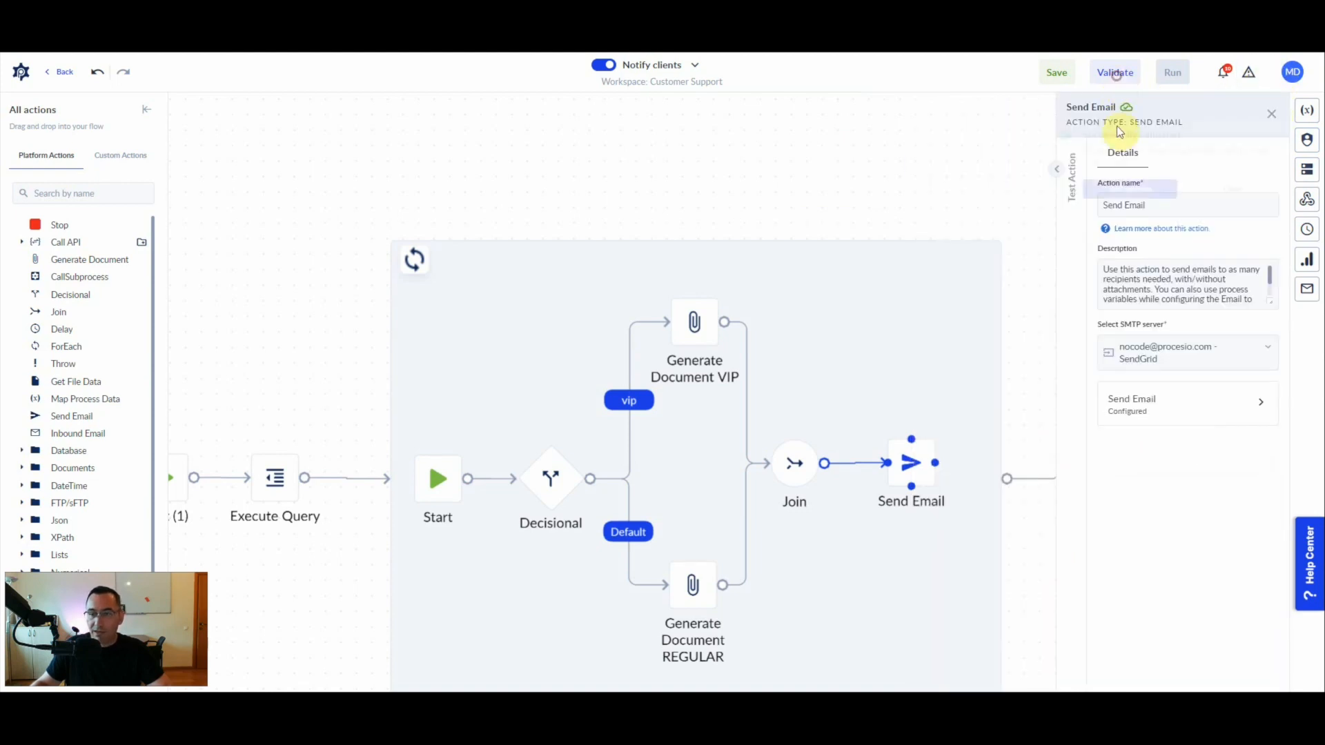
# - Validate and save the Notify clients process, and run it
pyautogui.click(1123, 196)
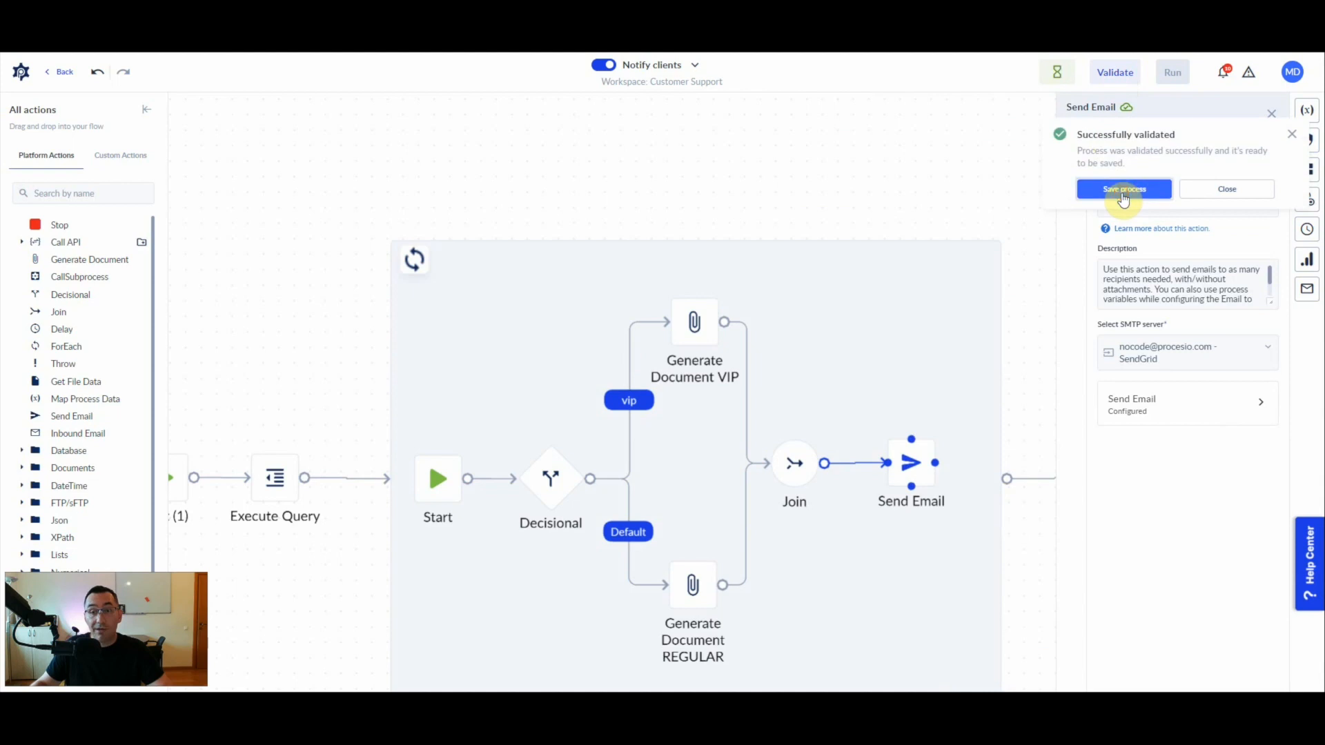
pyautogui.click(1130, 192)
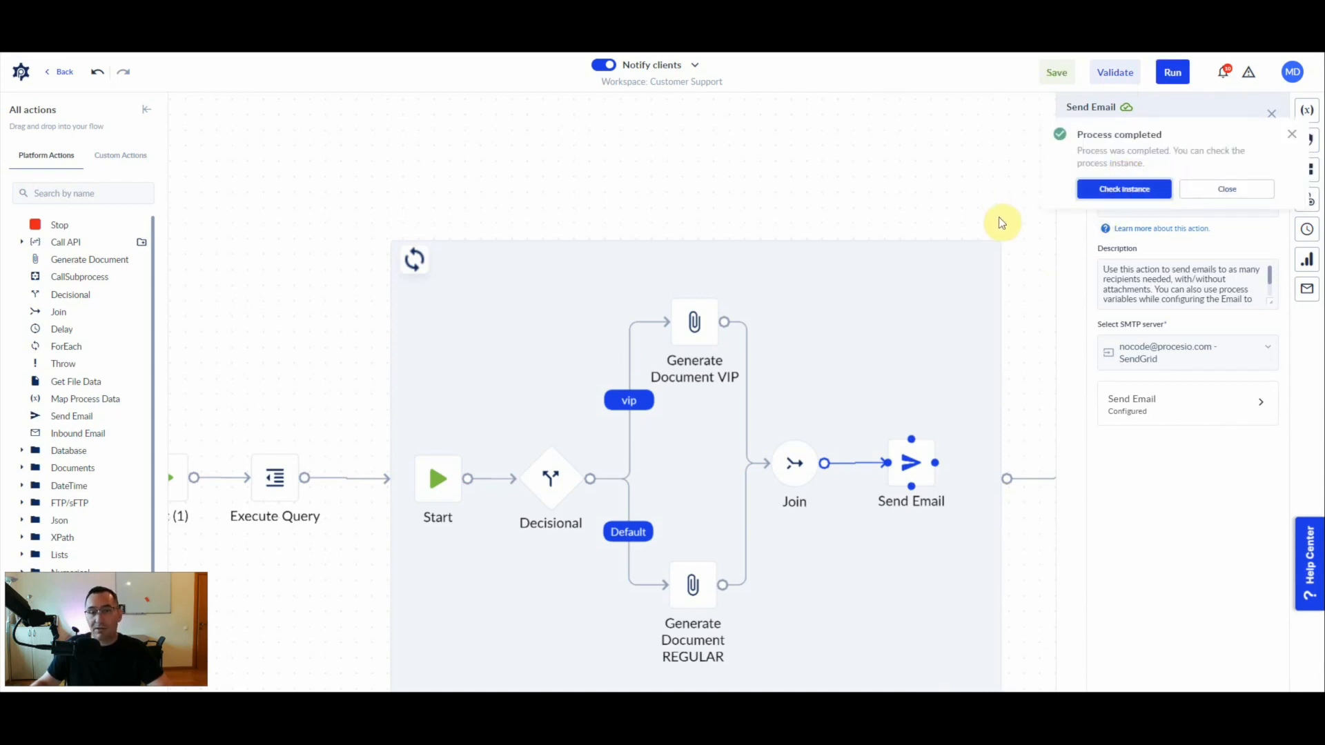
# - Open and refresh the process instance, and examine the email, name and type of each client in the Execute Query action's clients variable
pyautogui.click(1123, 189)
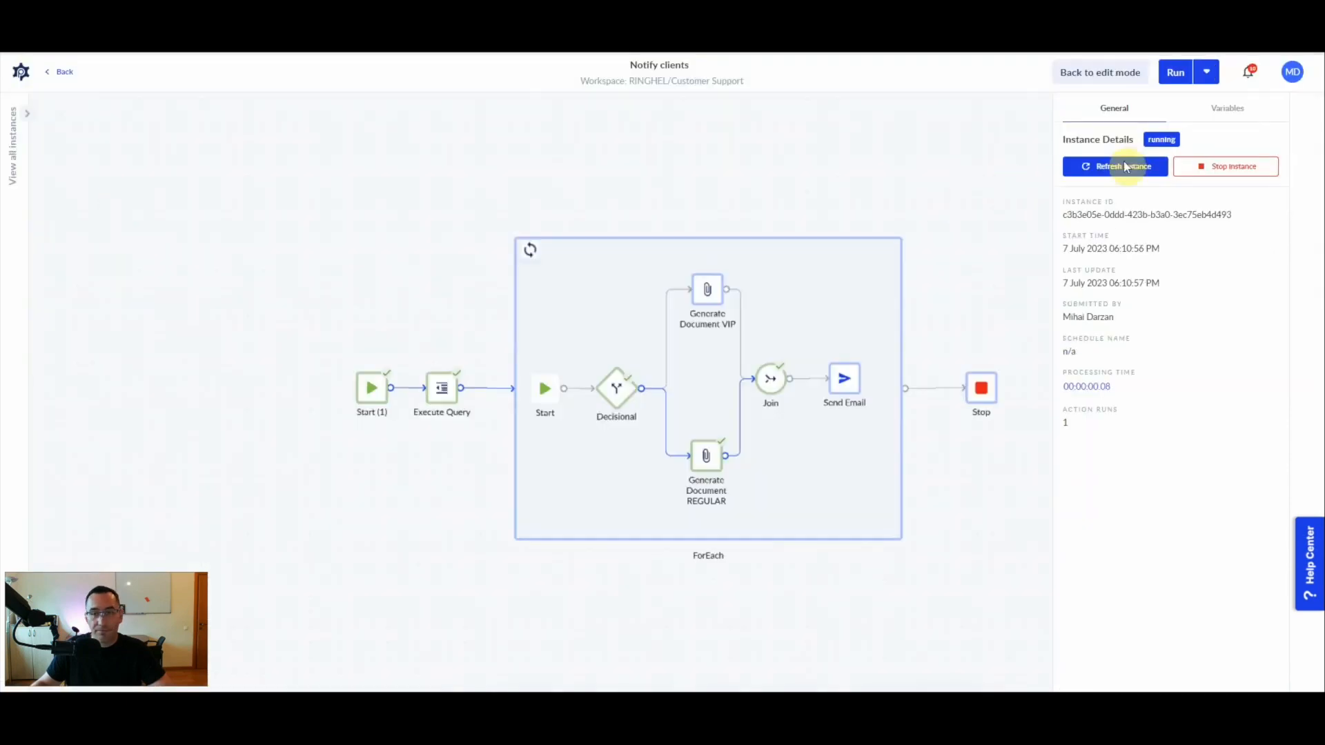
pyautogui.click(1118, 171)
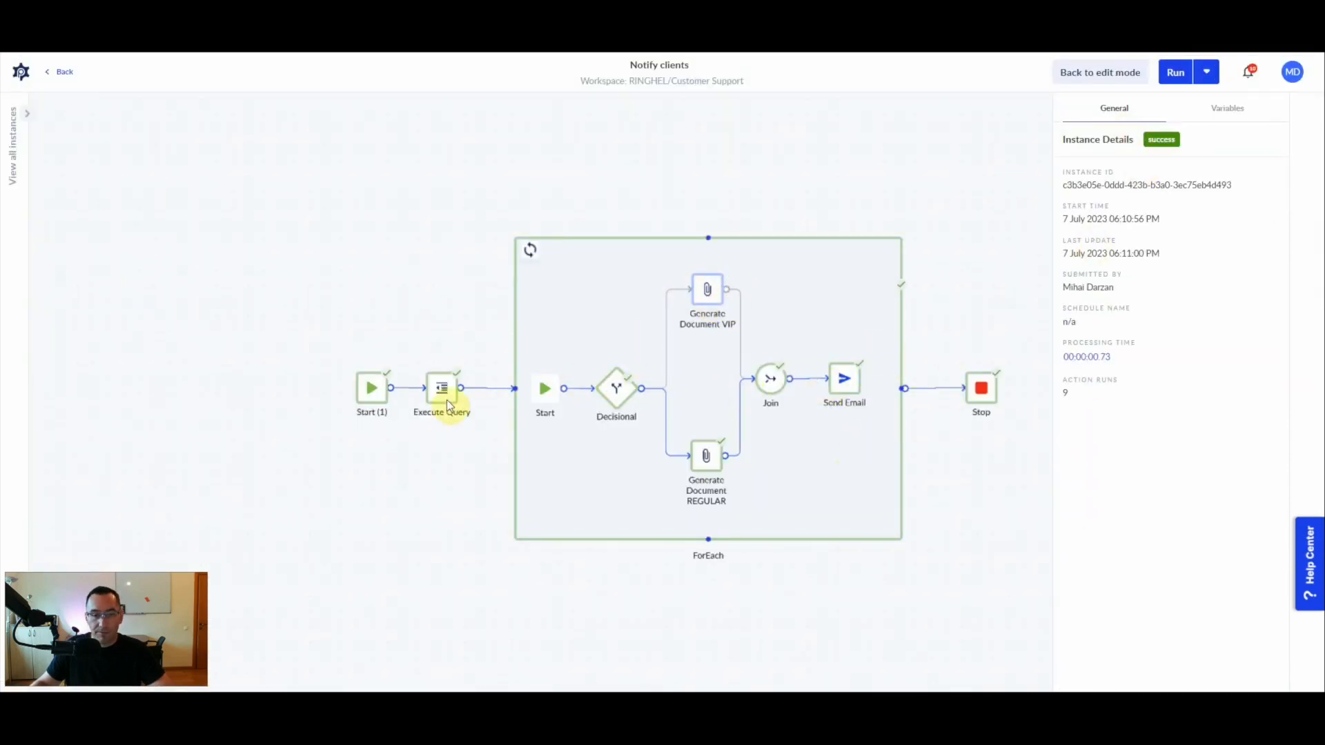
pyautogui.click(442, 400)
pyautogui.click(1091, 195)
pyautogui.scroll(-5, 558, 439)
pyautogui.scroll(5, 558, 439)
pyautogui.moveTo(539, 287); pyautogui.dragTo(584, 433)
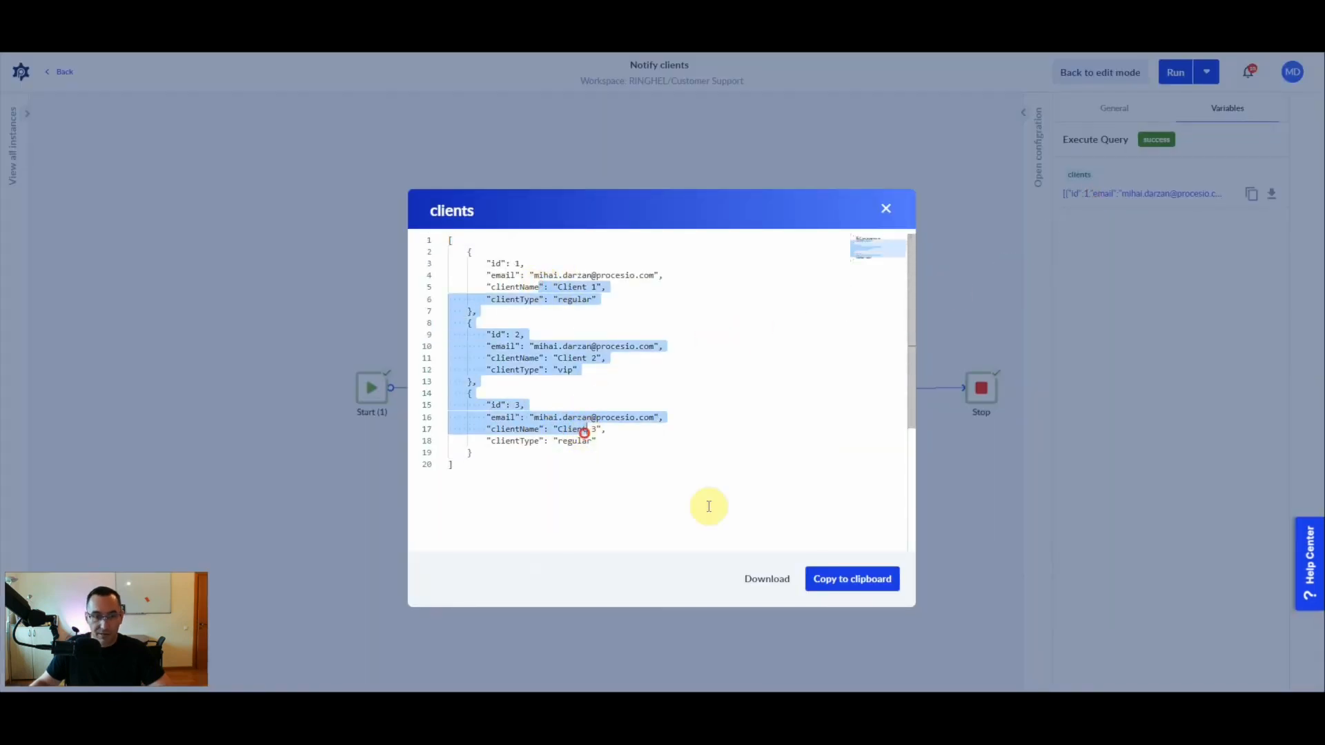
pyautogui.click(887, 211)
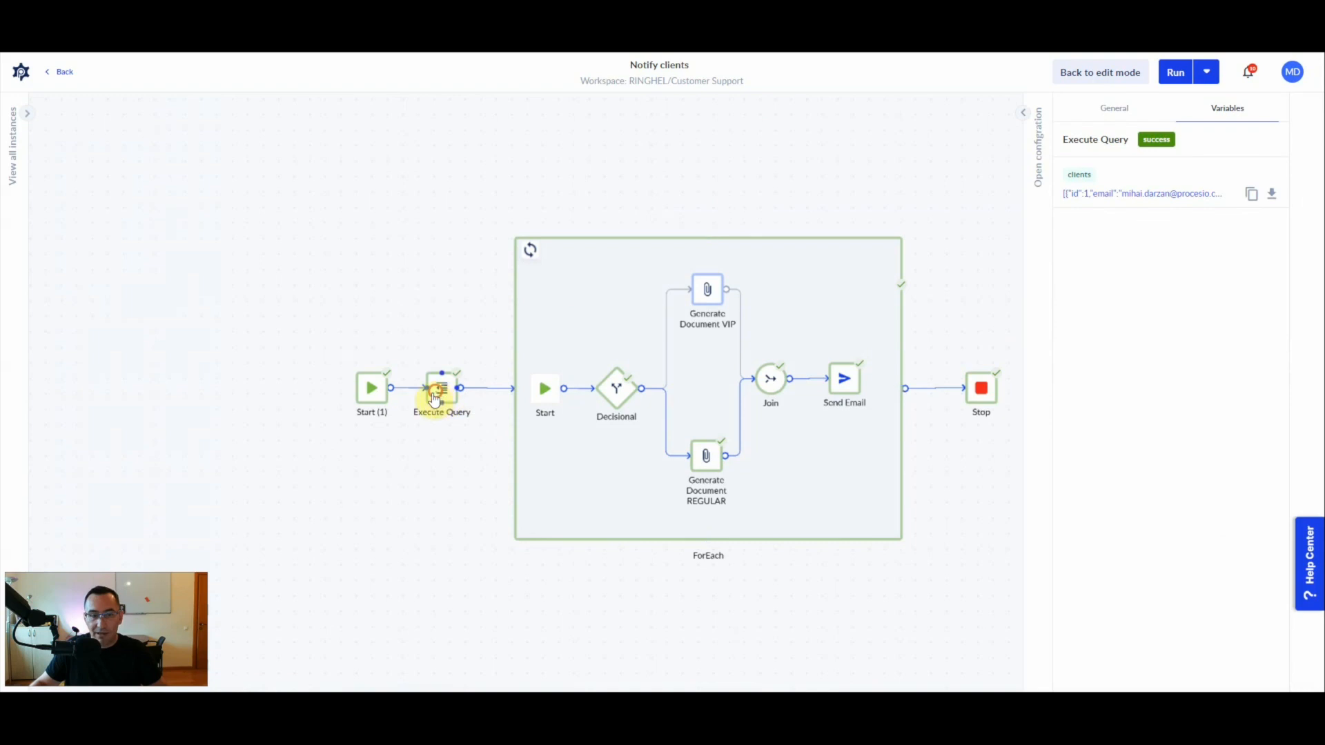
pyautogui.click(1134, 195)
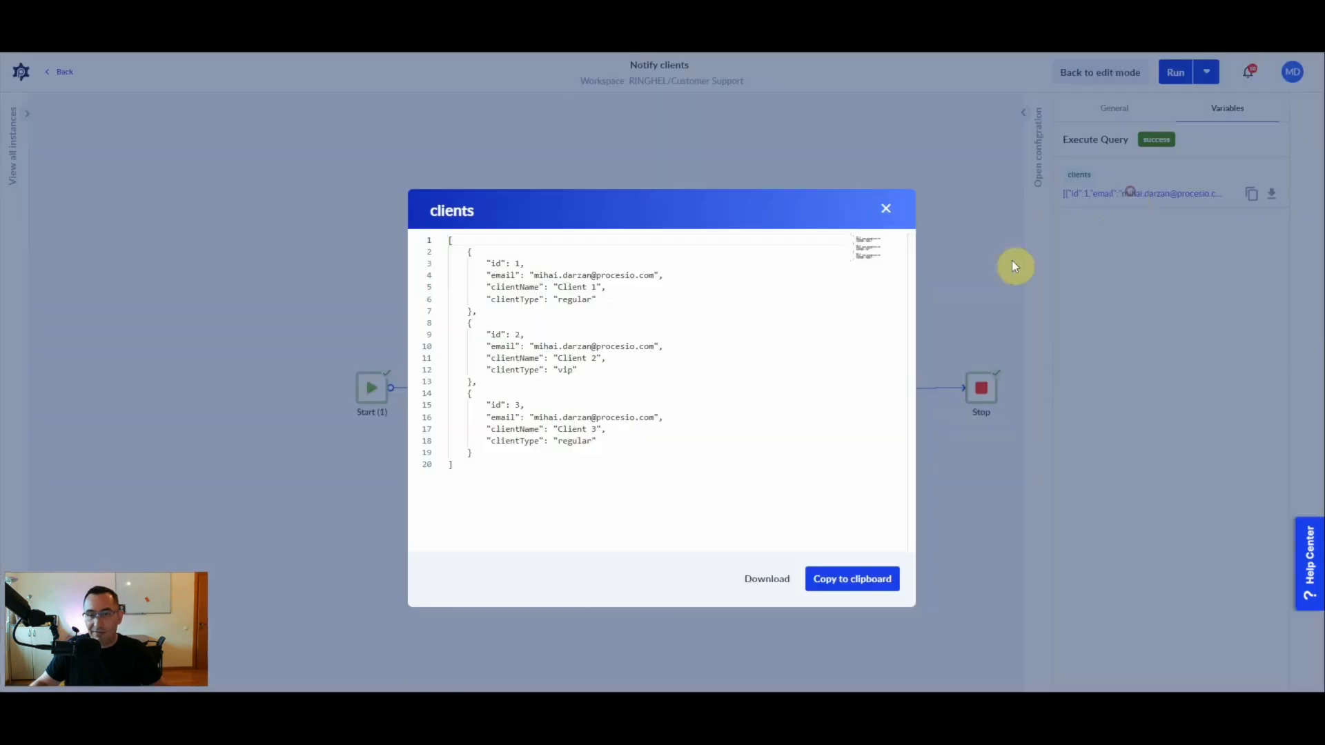
pyautogui.click(570, 299)
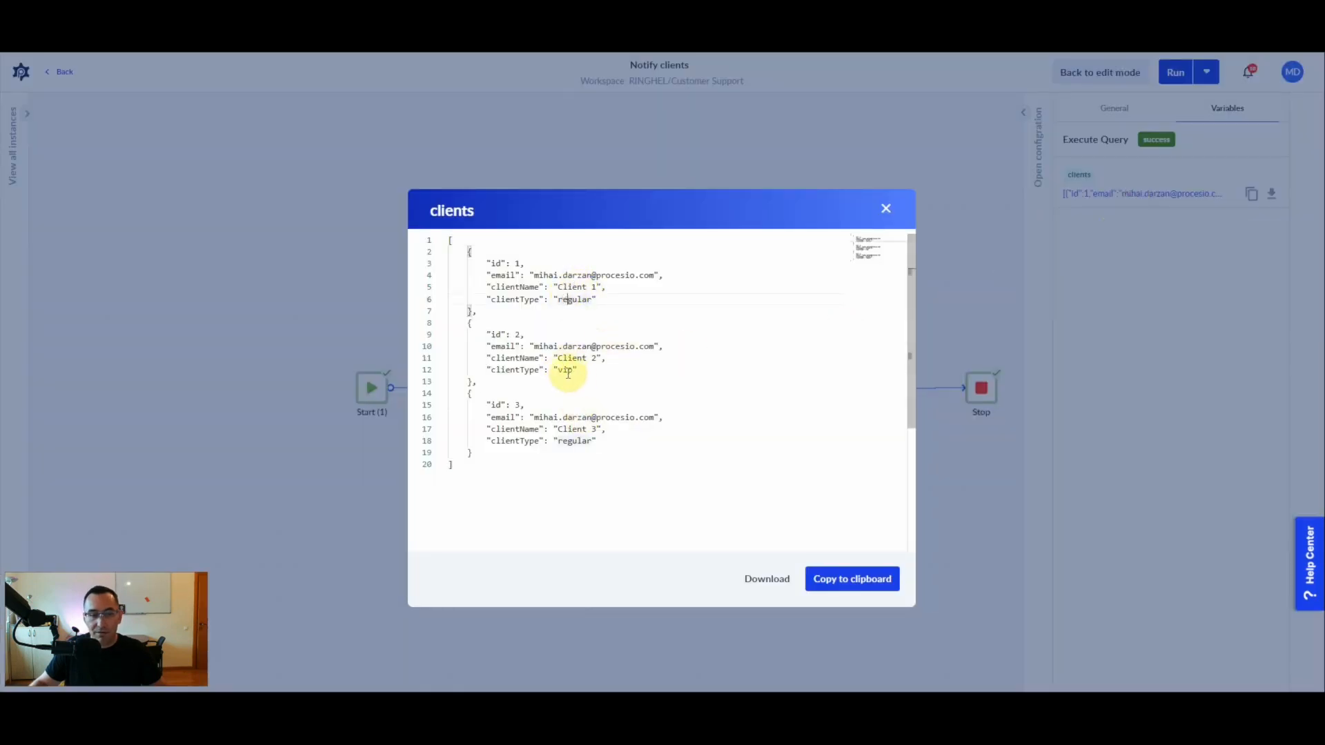
pyautogui.click(888, 209)
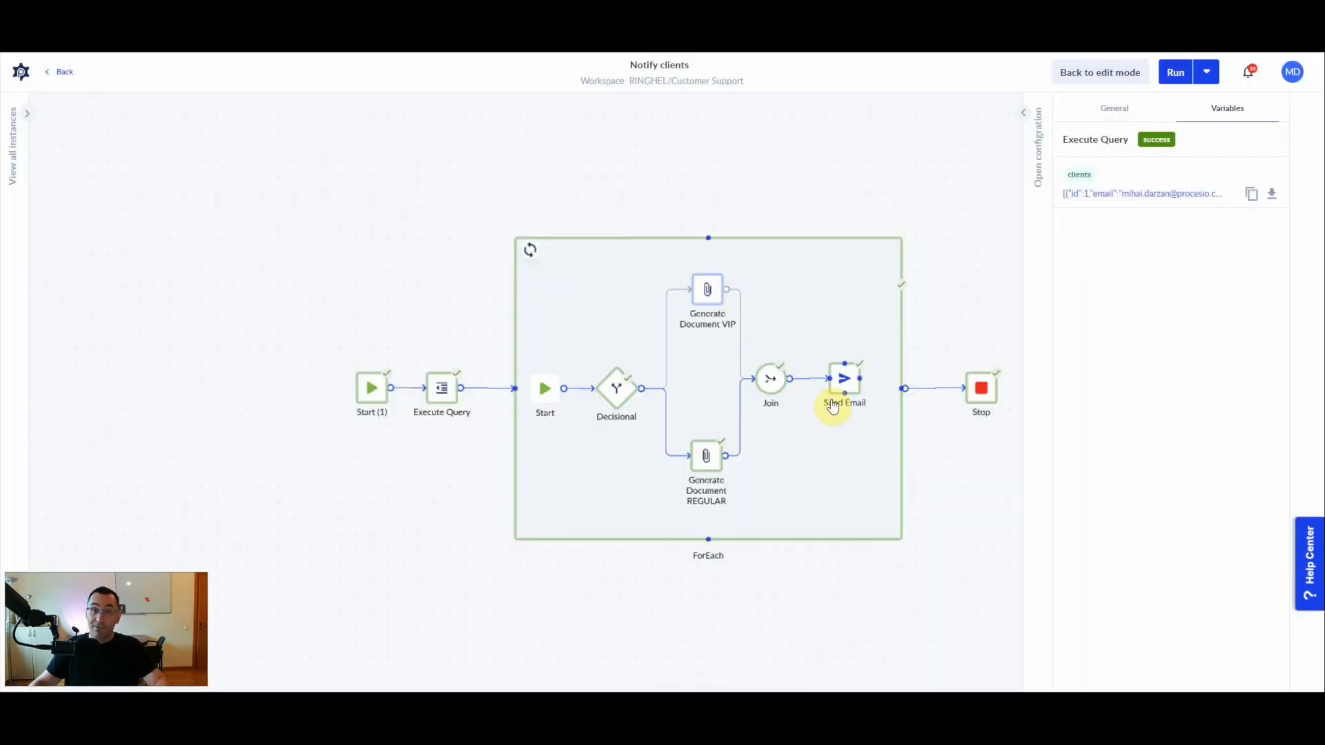